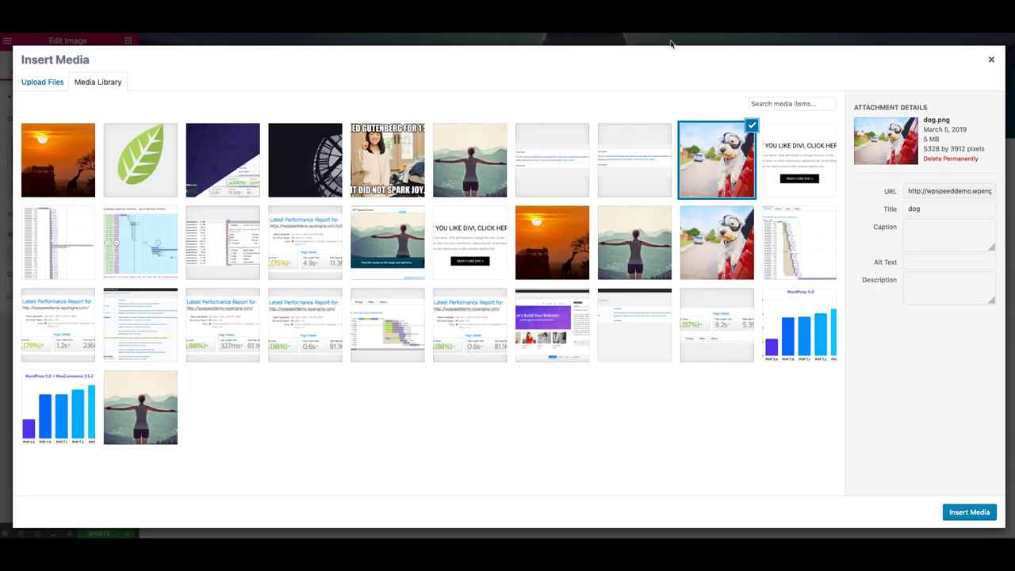
# Close the media library and review the page's images and embedded video down to the Rick Astley section.
pyautogui.click(990, 60)
pyautogui.scroll(4, 505, 134)
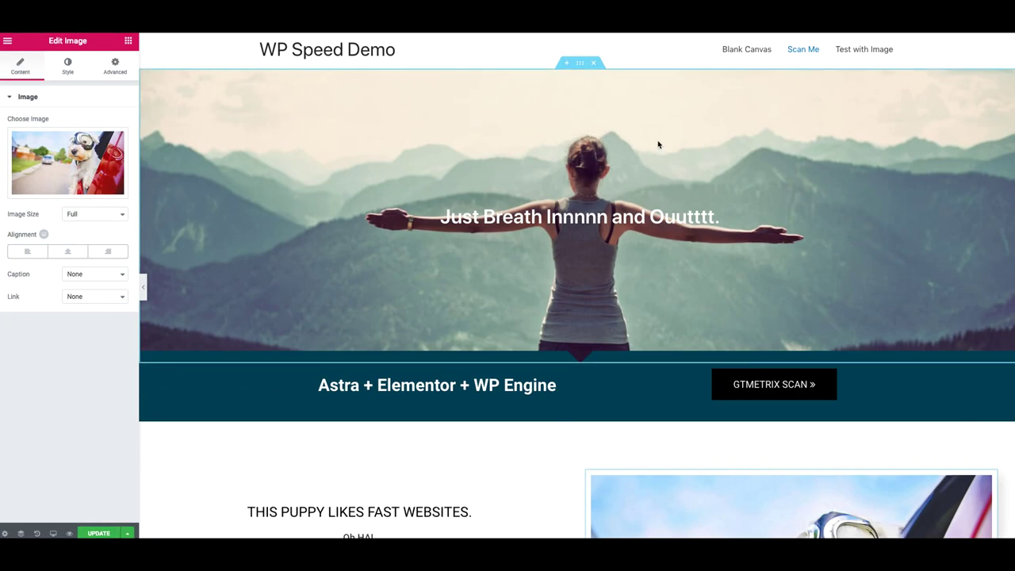
pyautogui.scroll(-3, 772, 159)
pyautogui.scroll(3, 755, 150)
pyautogui.scroll(-10, 505, 163)
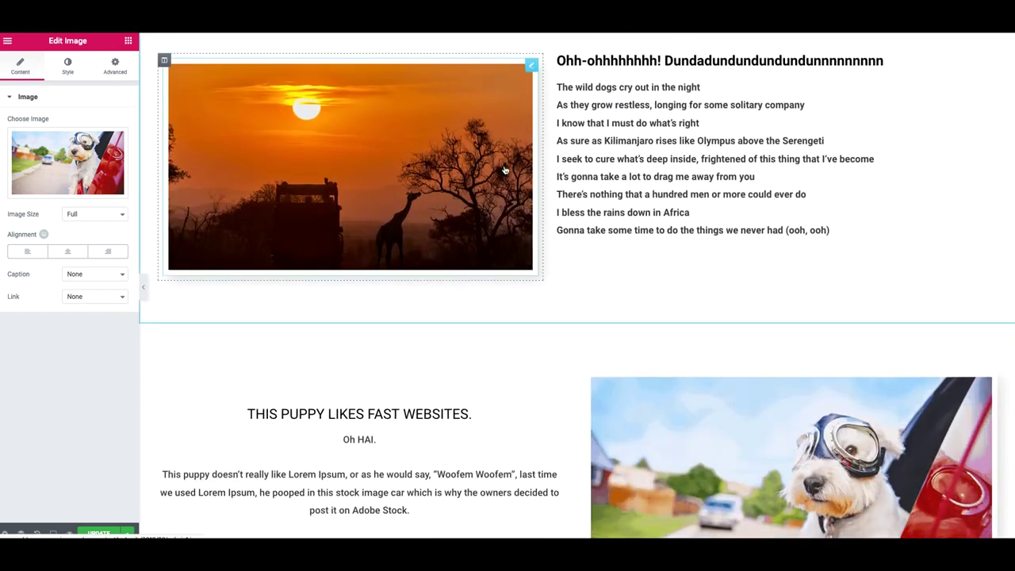
pyautogui.scroll(-6, 596, 199)
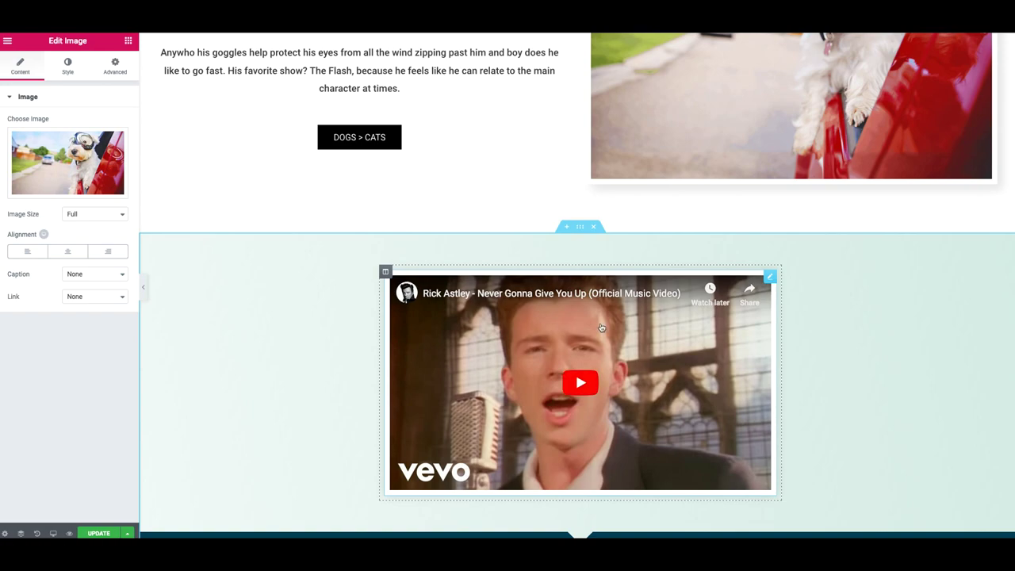
pyautogui.scroll(8, 601, 326)
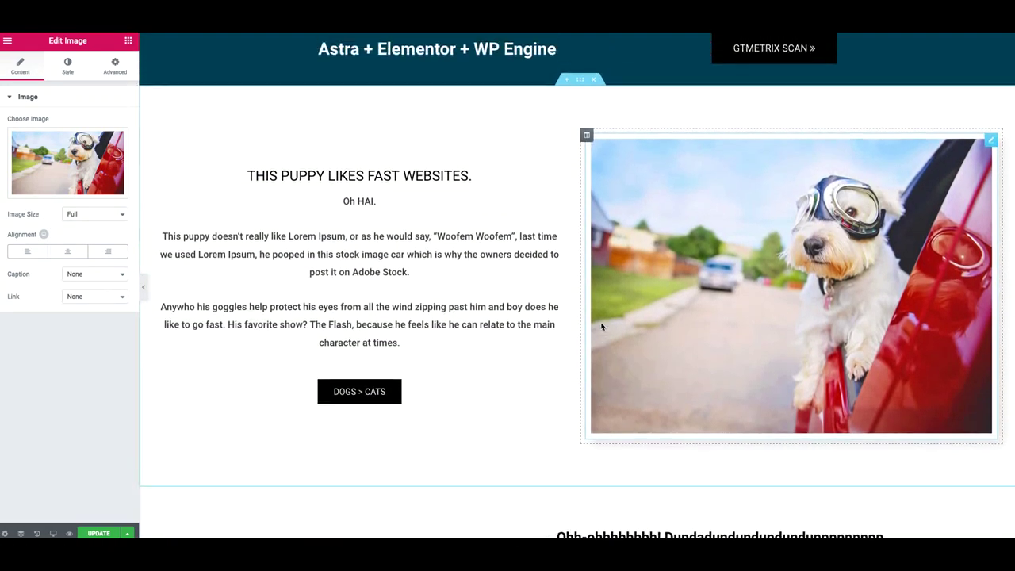
pyautogui.scroll(2, 601, 327)
pyautogui.scroll(-2, 681, 262)
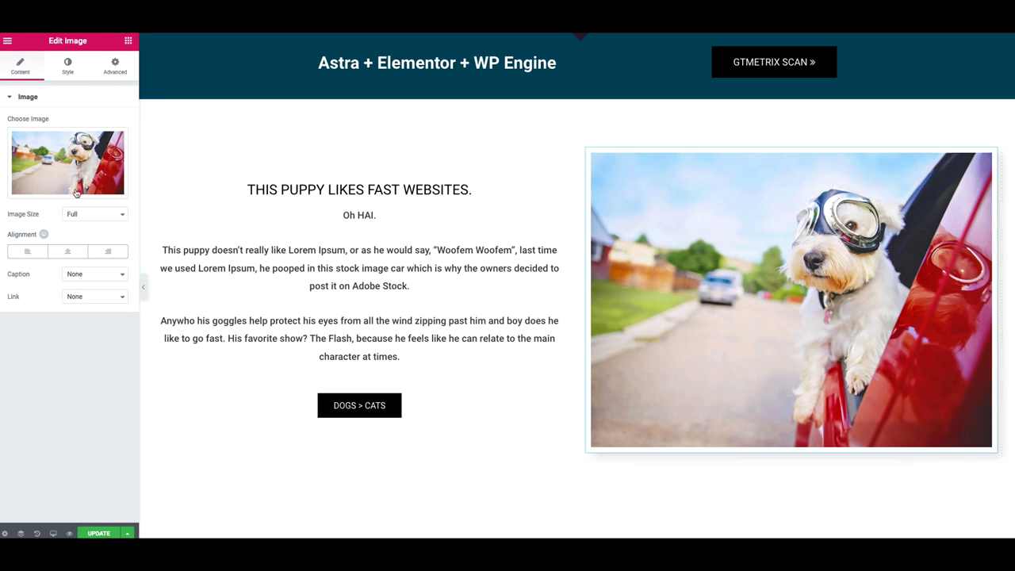
# Check the file size and pixel dimensions of dog.png and safari-1.jpeg in the media library, leaving the puppy image unchanged.
pyautogui.click(74, 149)
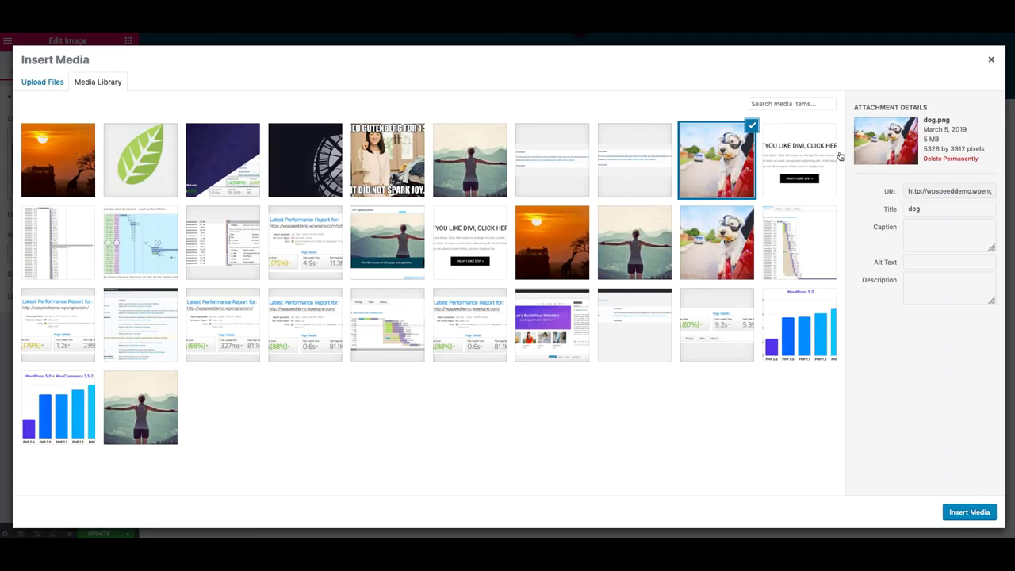
pyautogui.moveTo(943, 140); pyautogui.dragTo(921, 140)
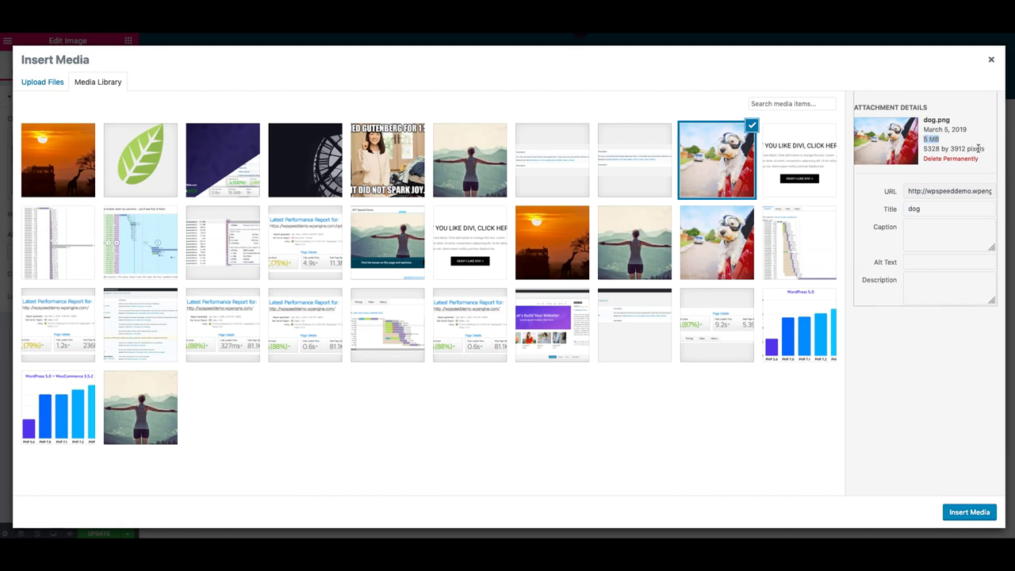
pyautogui.doubleClick(932, 148)
pyautogui.click(957, 148)
pyautogui.click(56, 154)
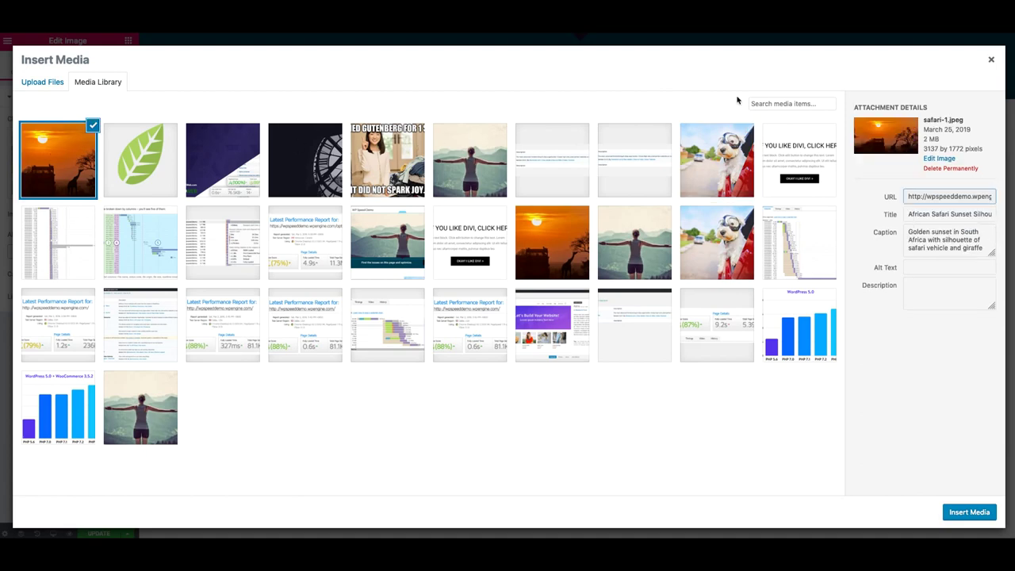
pyautogui.click(990, 60)
# Select the page's safari sunset image, find safari-1.jpeg in the media library and open it for image editing.
pyautogui.scroll(-5, 742, 167)
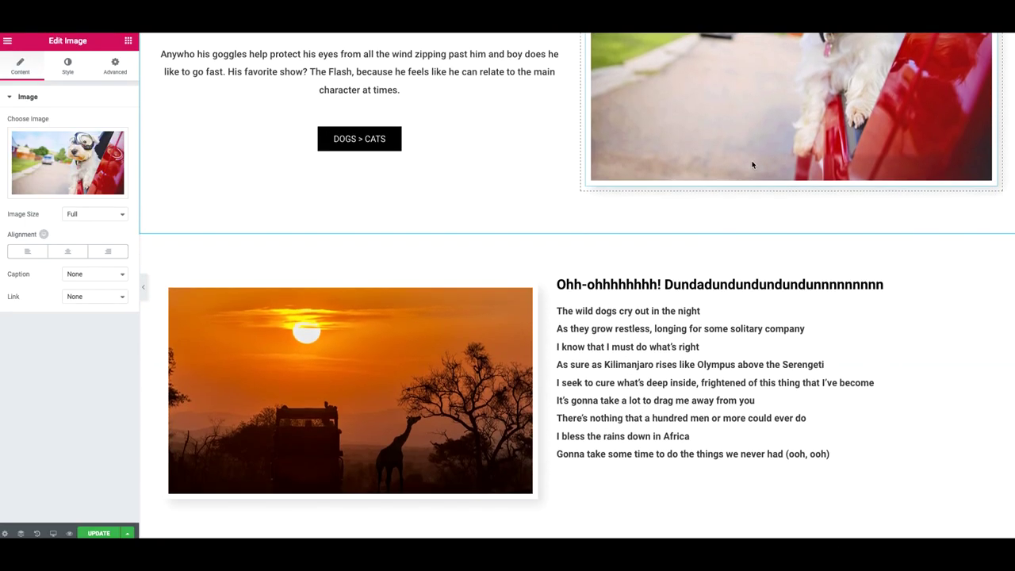
pyautogui.rightClick(401, 249)
pyautogui.click(421, 261)
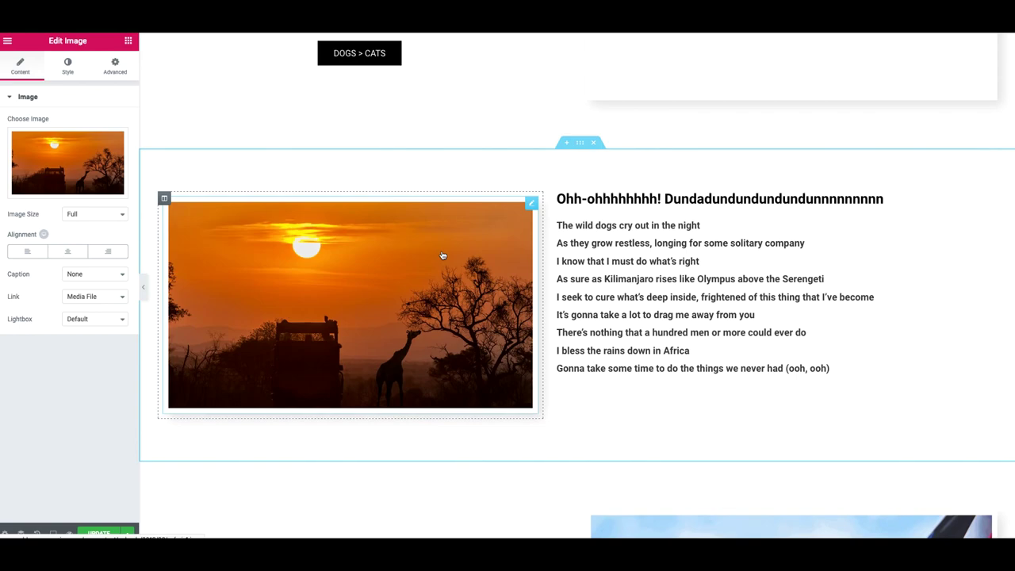
pyautogui.click(56, 165)
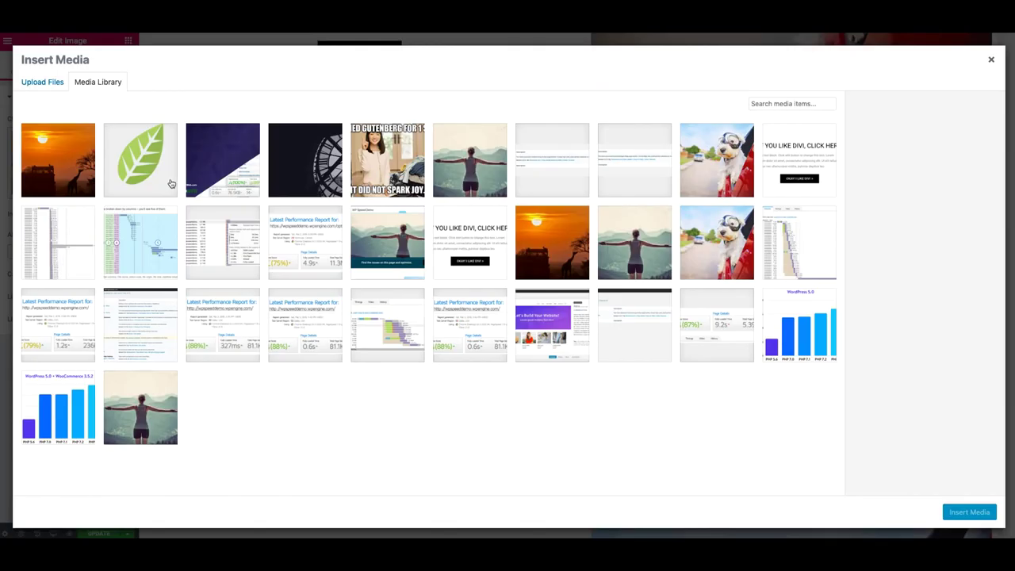
pyautogui.click(45, 174)
pyautogui.click(938, 158)
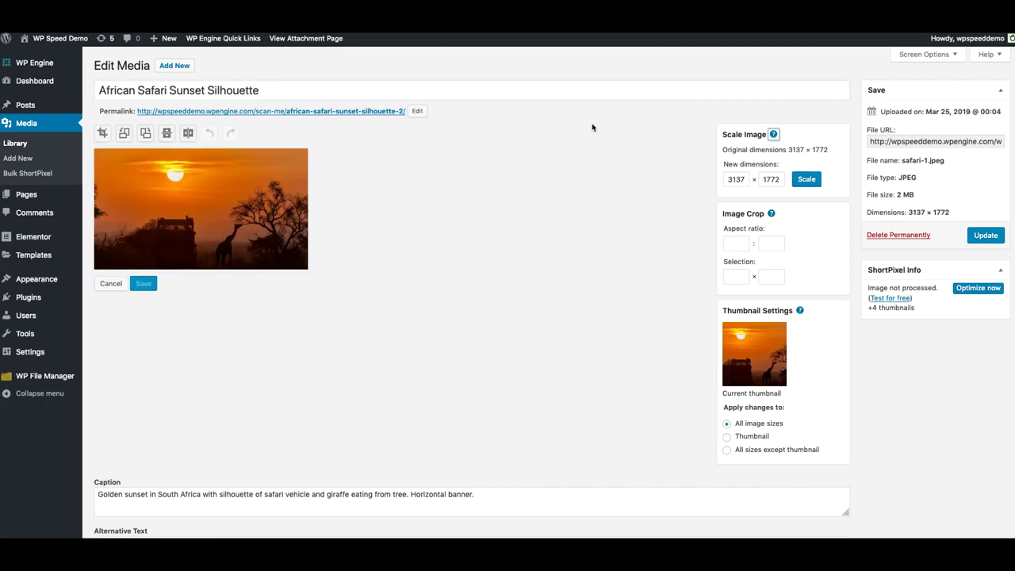
# Scale the safari sunset image to a width of 1280 pixels and update the media file.
pyautogui.doubleClick(739, 181)
pyautogui.write('1280')
pyautogui.click(802, 179)
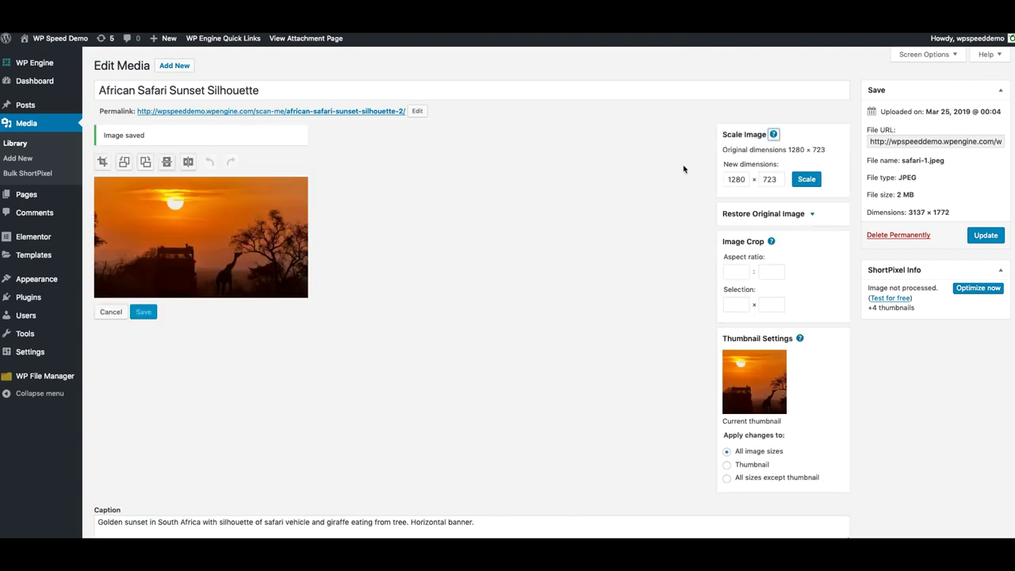
pyautogui.click(983, 238)
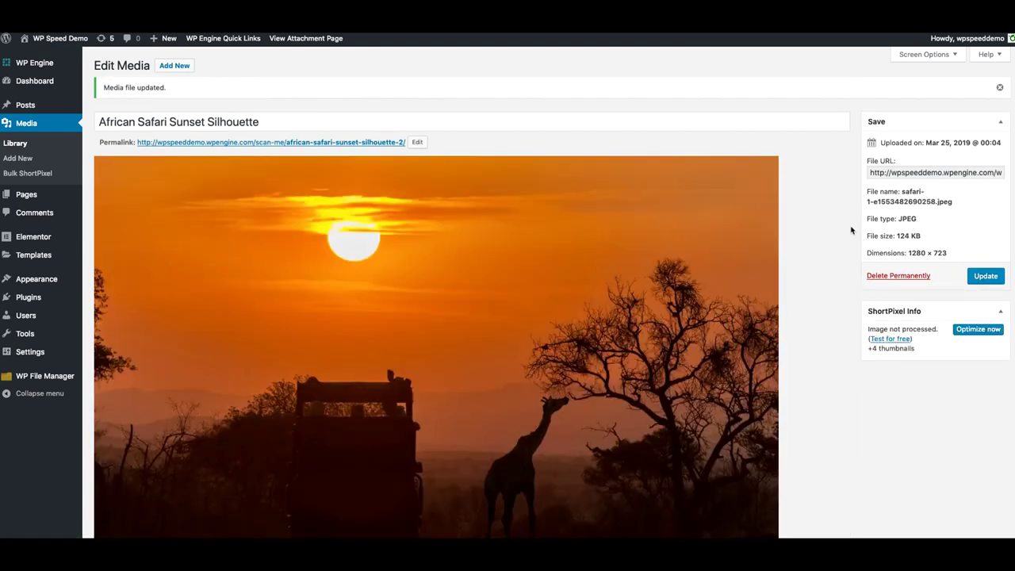
# Check the file size of the scaled safari image in its file details.
pyautogui.scroll(-1, 855, 231)
pyautogui.moveTo(928, 215); pyautogui.dragTo(893, 213)
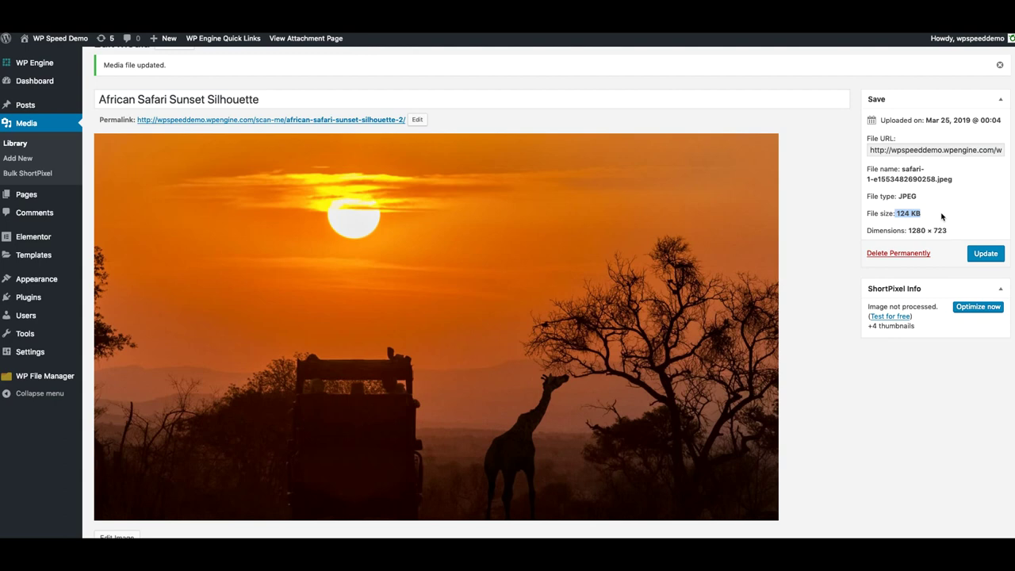
pyautogui.click(942, 216)
pyautogui.scroll(2, 951, 301)
pyautogui.scroll(-1, 973, 316)
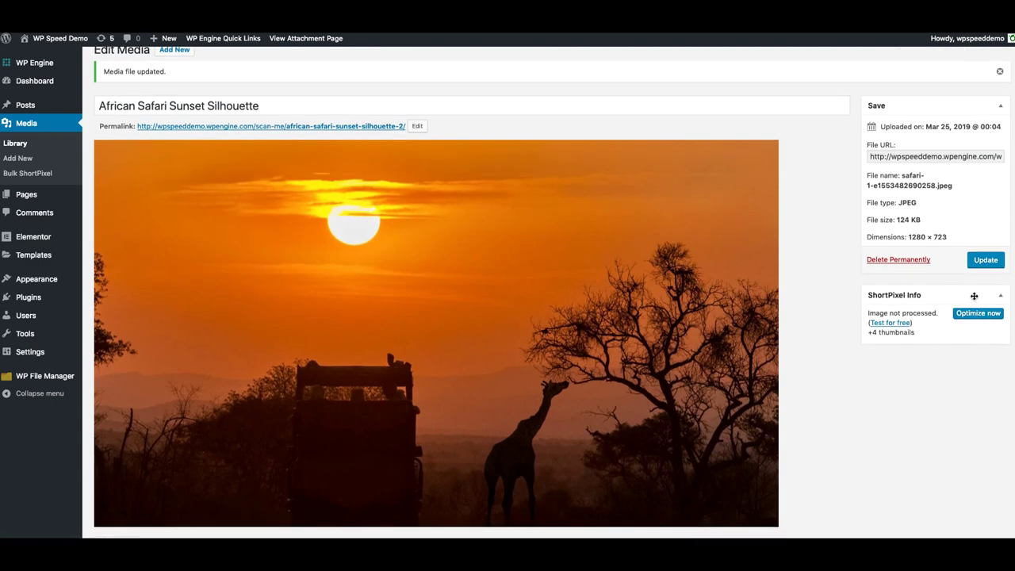
# Optimize the safari image with ShortPixel and reload the page to check its file size.
pyautogui.click(978, 314)
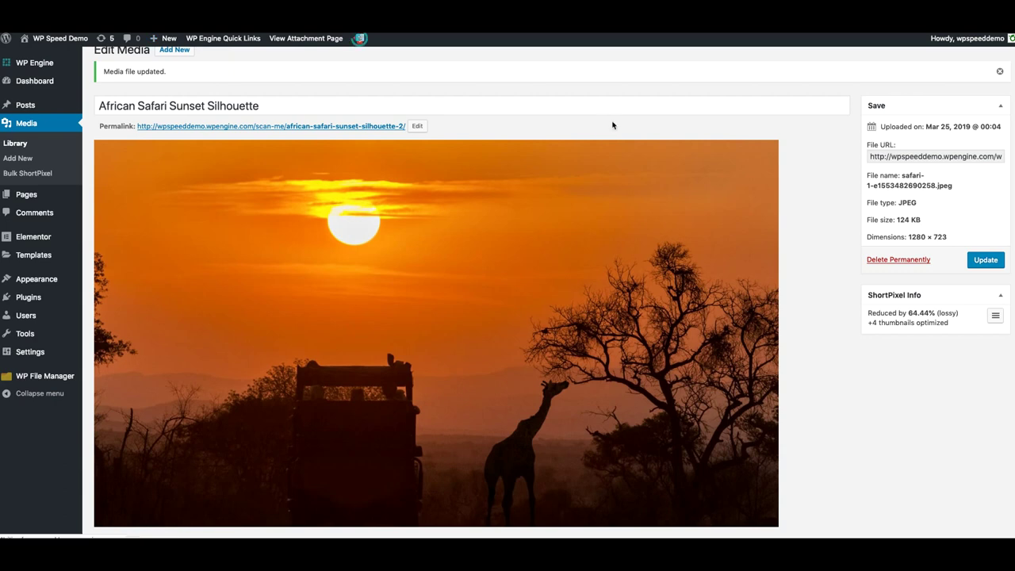
pyautogui.press('super+r')
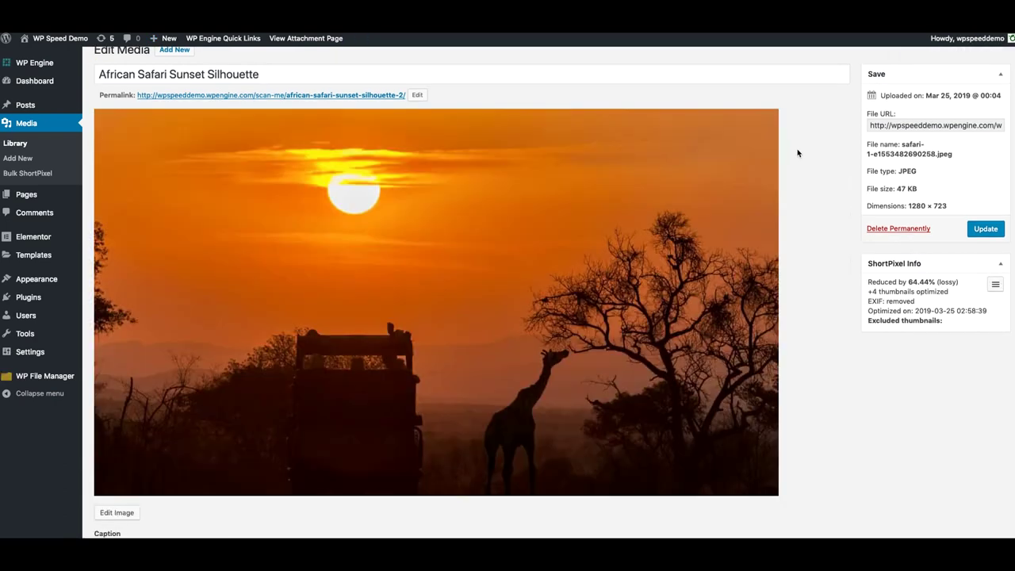
pyautogui.moveTo(926, 188); pyautogui.dragTo(871, 188)
pyautogui.click(934, 193)
pyautogui.scroll(2, 452, 156)
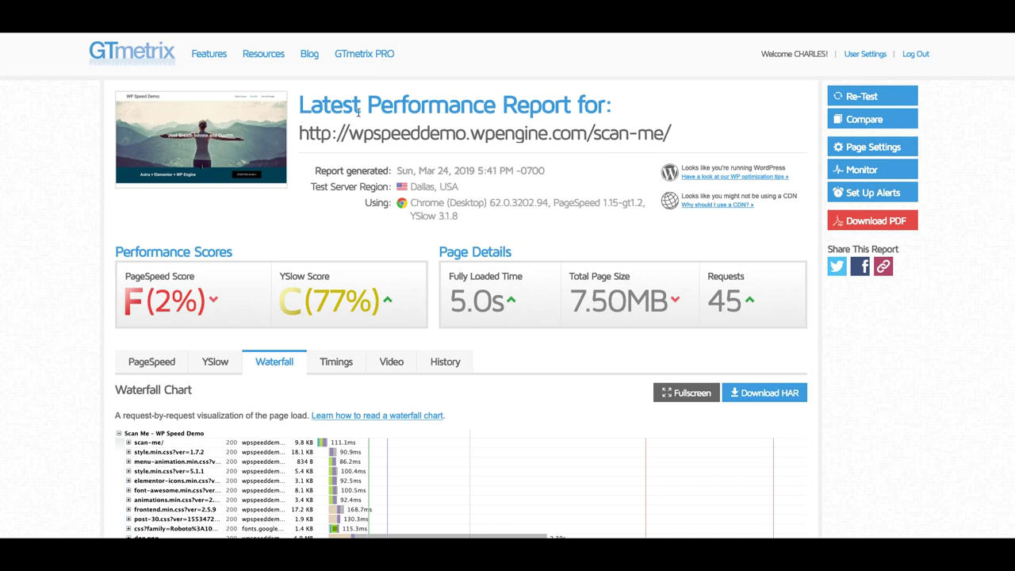
# Switch to the GTmetrix report for the scan-me page and review its scores, waterfall chart and PageSpeed recommendations.
pyautogui.scroll(-2, 274, 211)
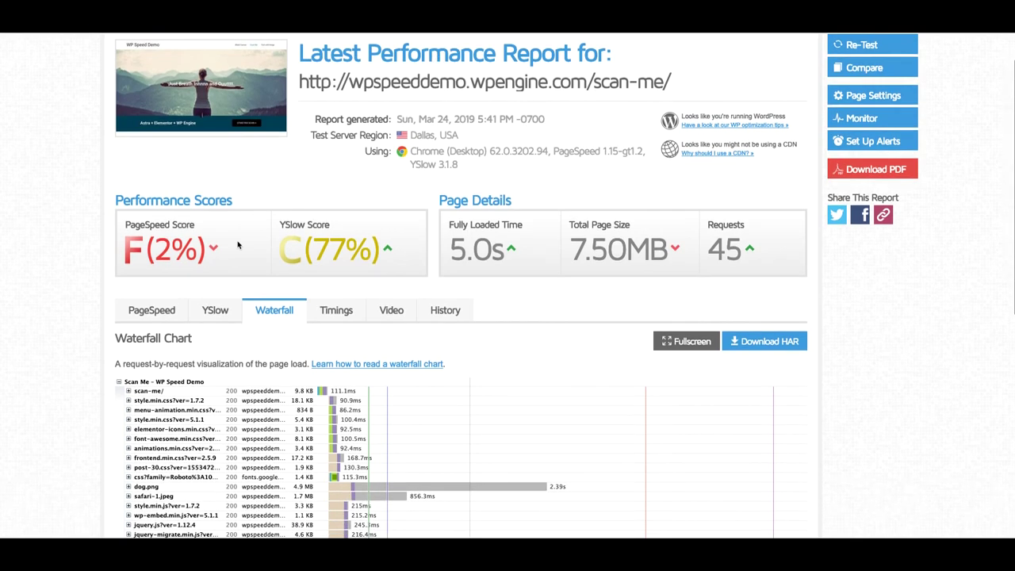
pyautogui.scroll(1, 274, 211)
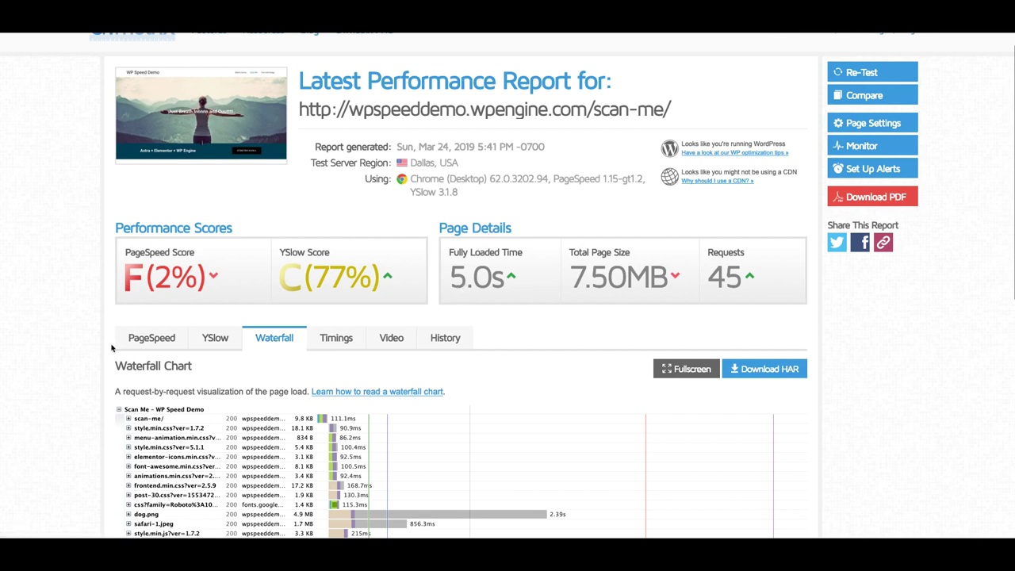
pyautogui.click(135, 339)
pyautogui.scroll(-1, 135, 341)
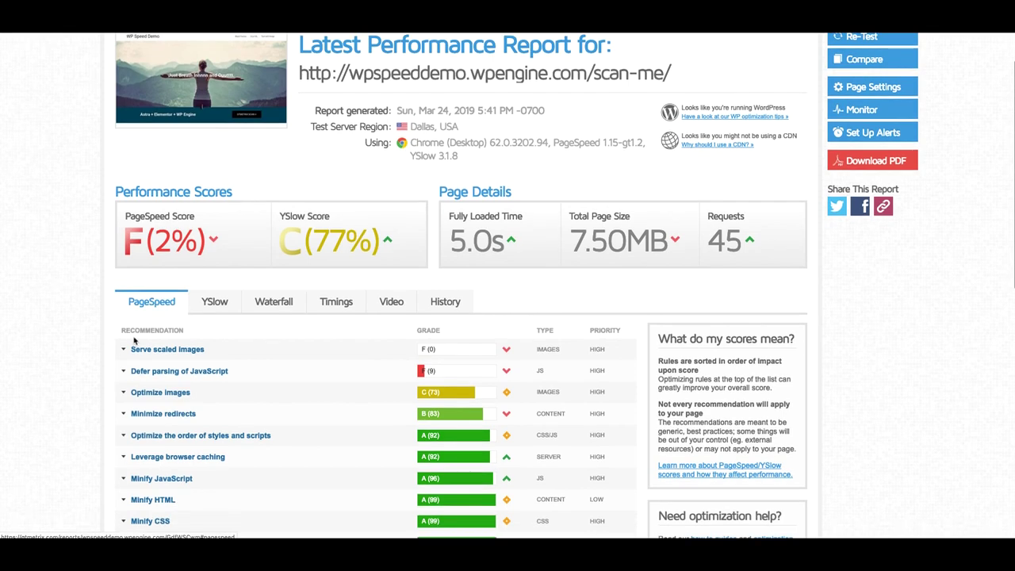
pyautogui.scroll(-3, 145, 295)
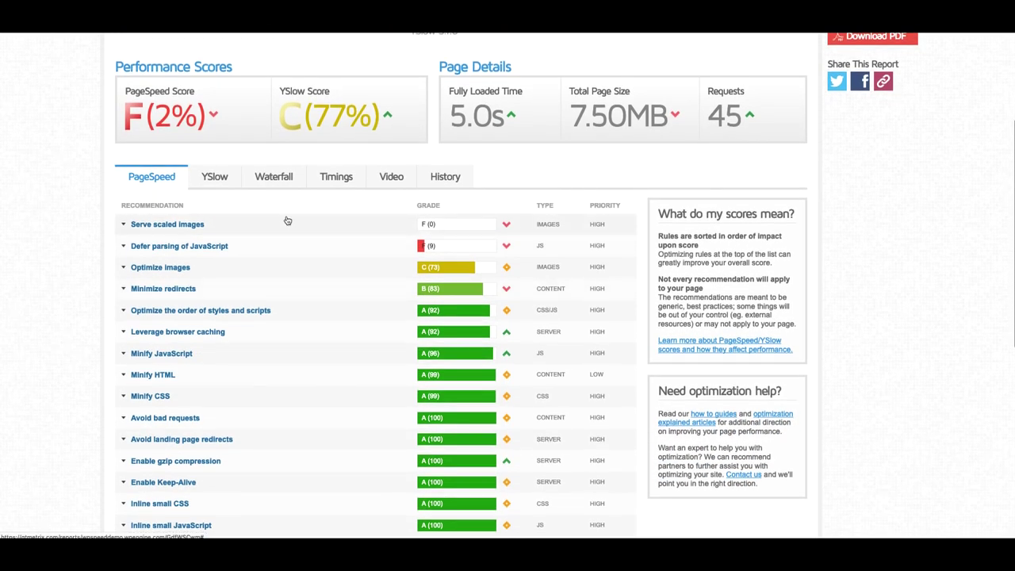
# Examine the details of the "Serve scaled images" and "Defer parsing of JavaScript" recommendations.
pyautogui.click(237, 228)
pyautogui.scroll(-1, 277, 238)
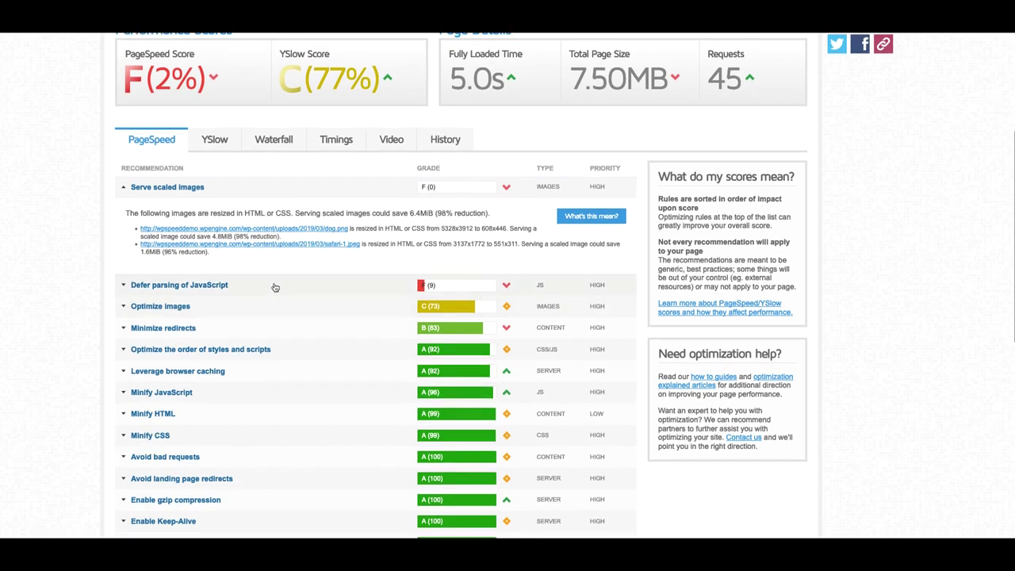
pyautogui.click(275, 287)
pyautogui.scroll(-1, 238, 277)
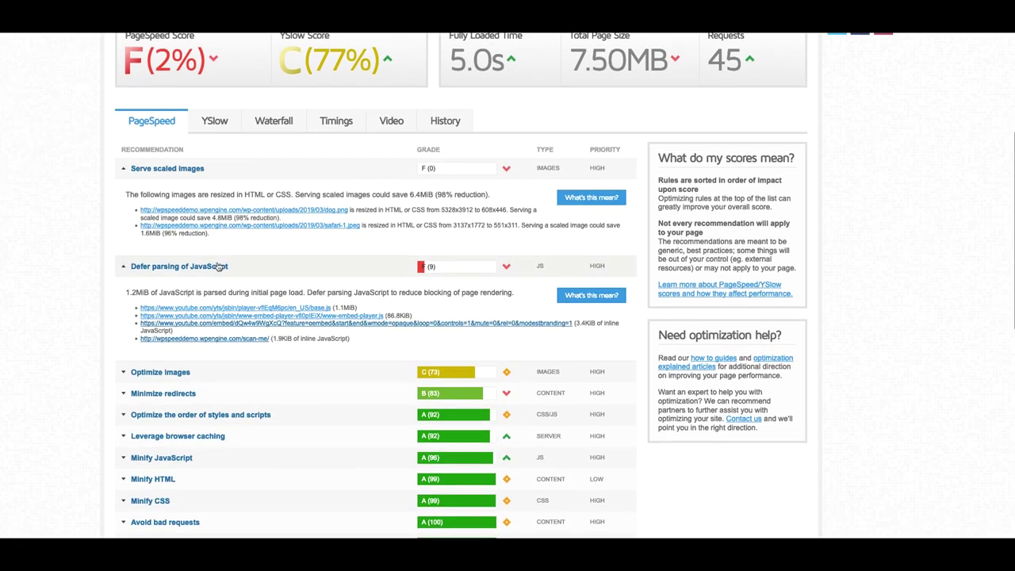
pyautogui.scroll(-1, 315, 280)
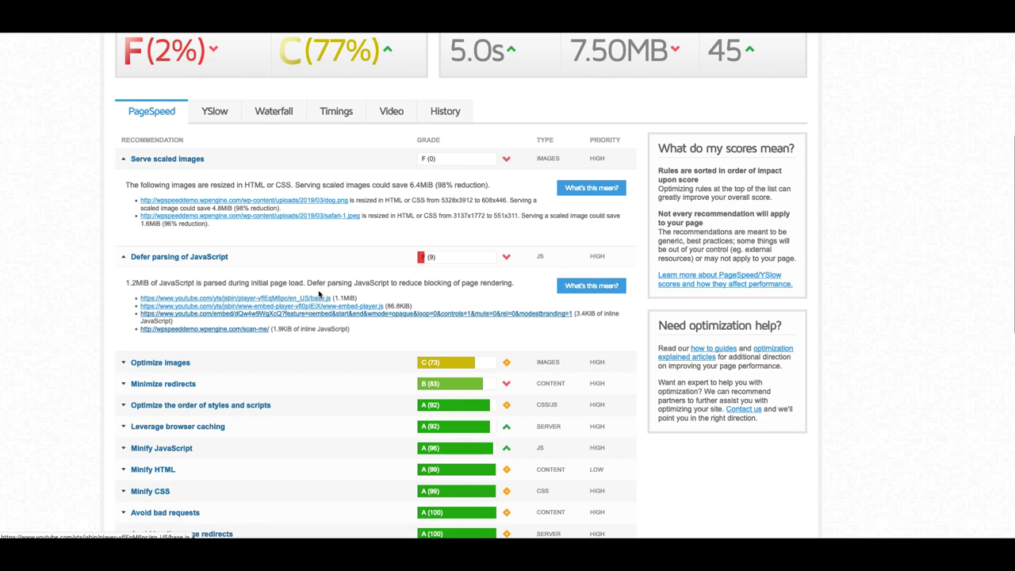
pyautogui.scroll(1, 332, 288)
pyautogui.click(263, 295)
pyautogui.scroll(5, 262, 295)
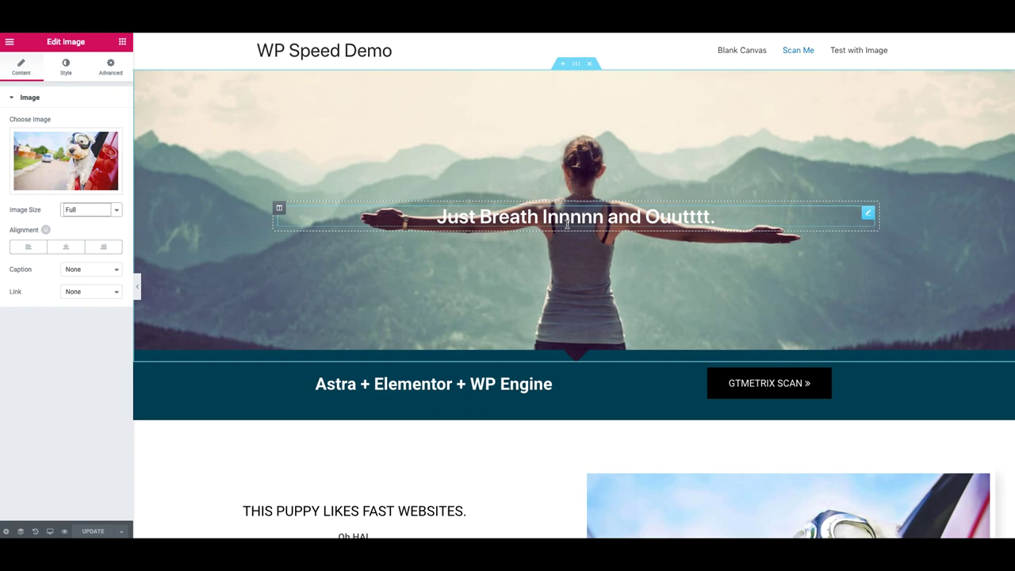
# Return to the Elementor editor and set the first puppy image's size to Medium Large.
pyautogui.scroll(-5, 567, 224)
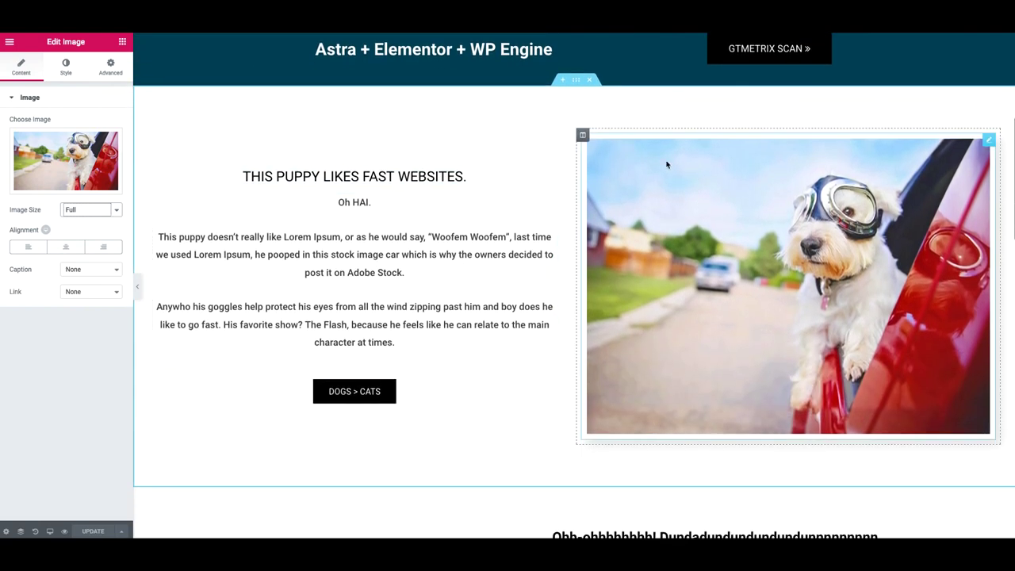
pyautogui.rightClick(667, 164)
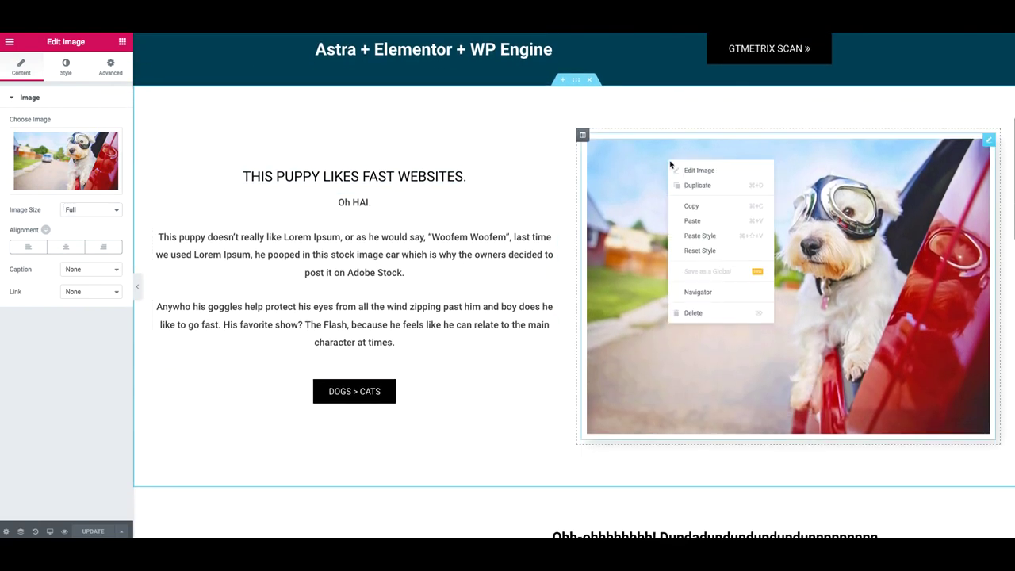
pyautogui.click(728, 173)
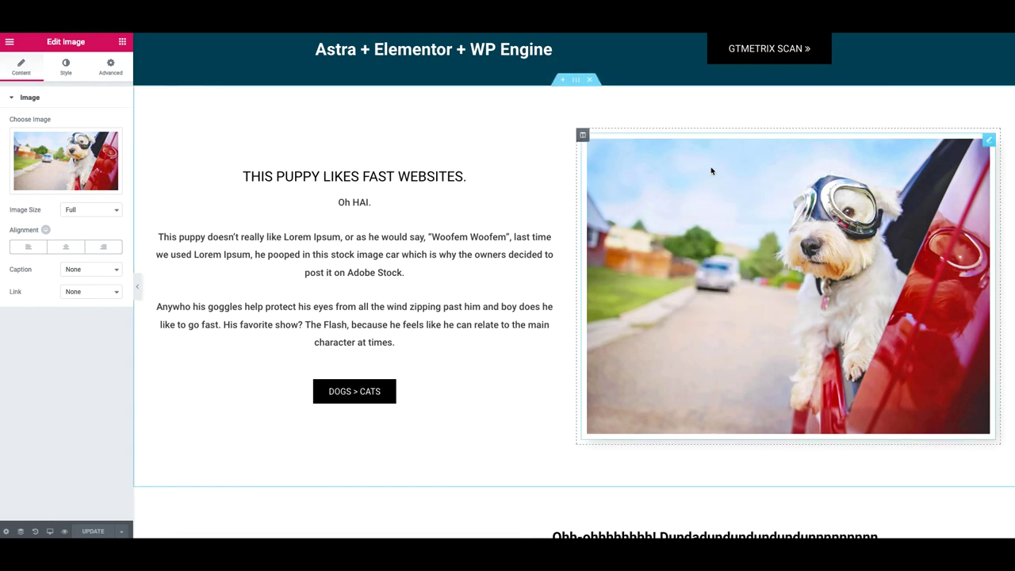
pyautogui.click(106, 209)
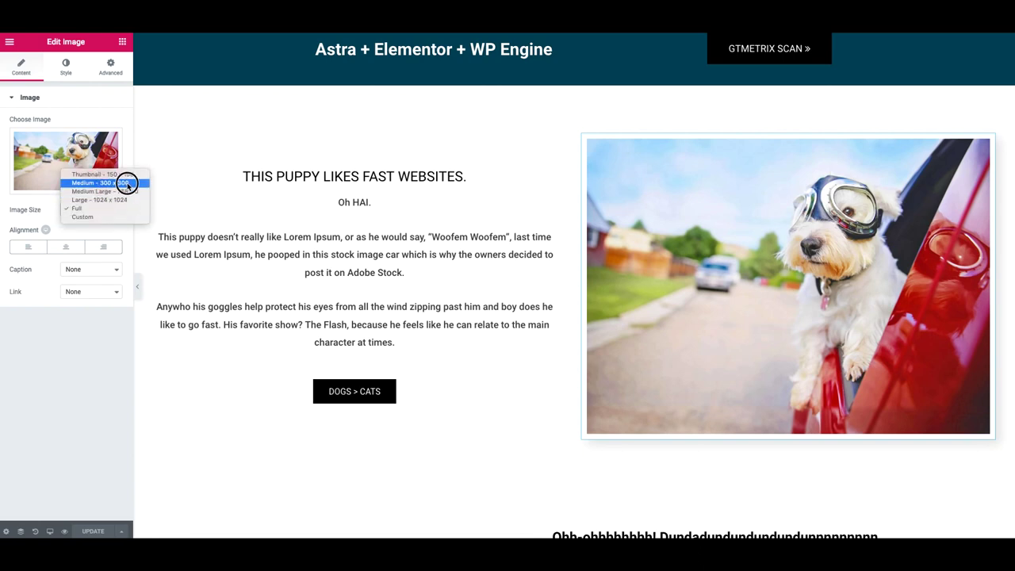
pyautogui.click(132, 192)
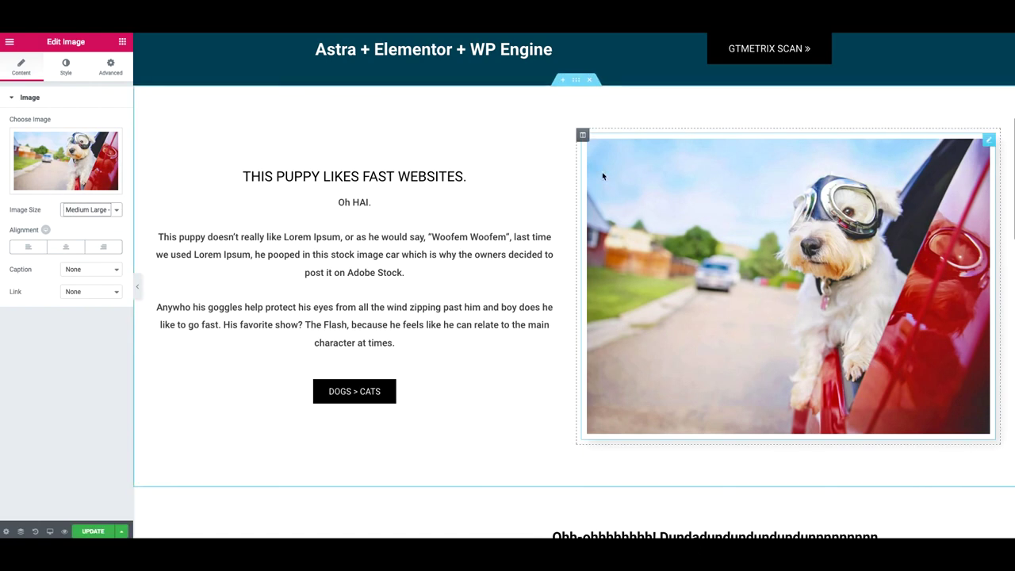
# Set the safari sunset image's size to Medium Large.
pyautogui.scroll(-3, 829, 340)
pyautogui.scroll(-1, 469, 344)
pyautogui.rightClick(410, 269)
pyautogui.click(442, 276)
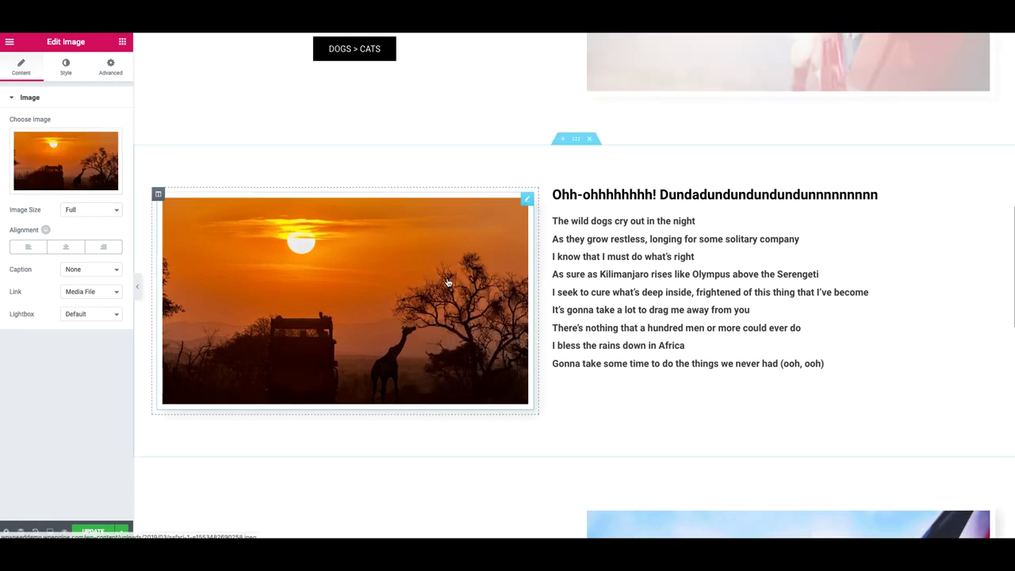
pyautogui.click(87, 210)
pyautogui.click(93, 192)
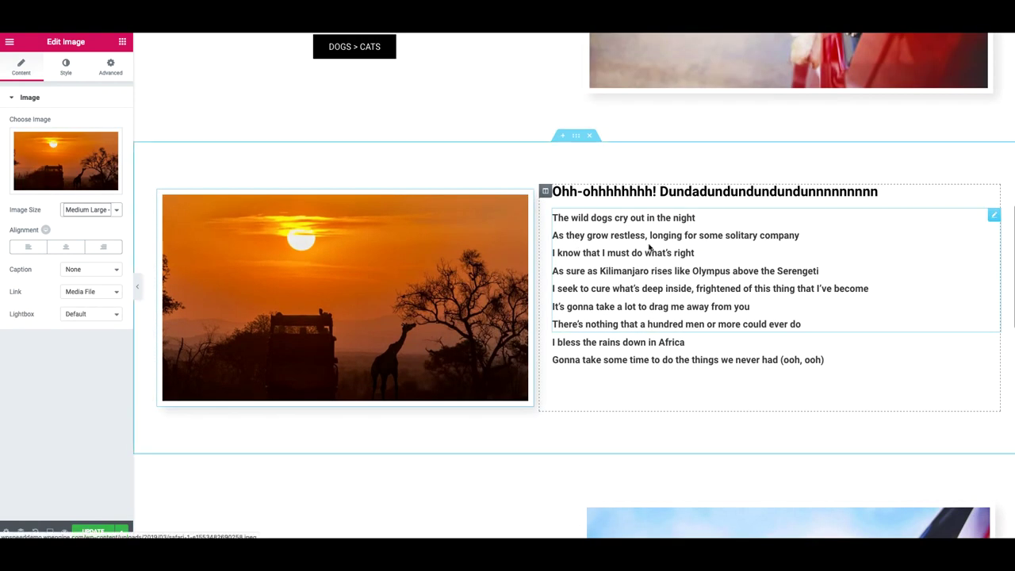
# Set the second puppy image's size to Medium Large.
pyautogui.scroll(-4, 647, 242)
pyautogui.rightClick(657, 272)
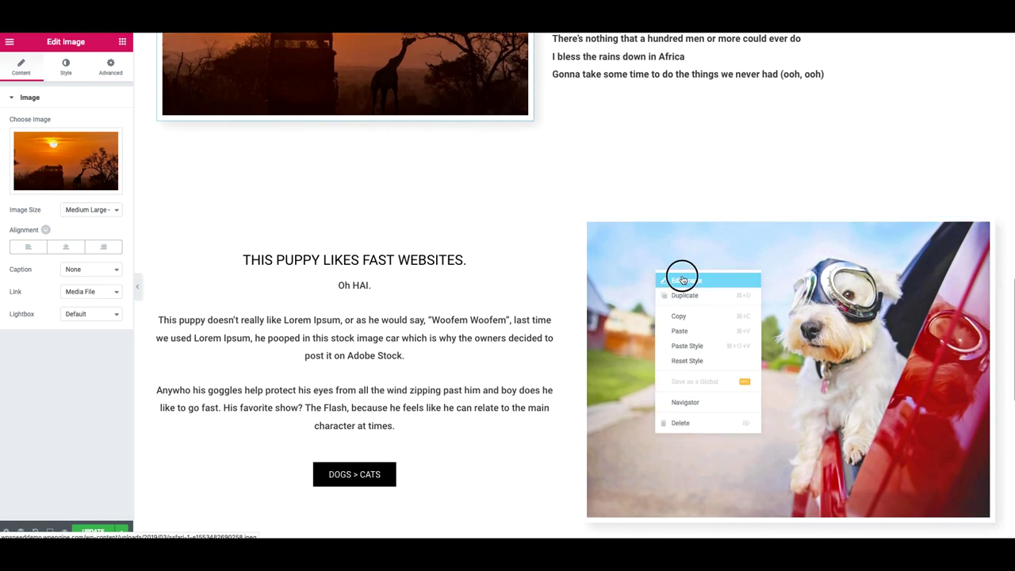
pyautogui.click(680, 279)
pyautogui.click(109, 211)
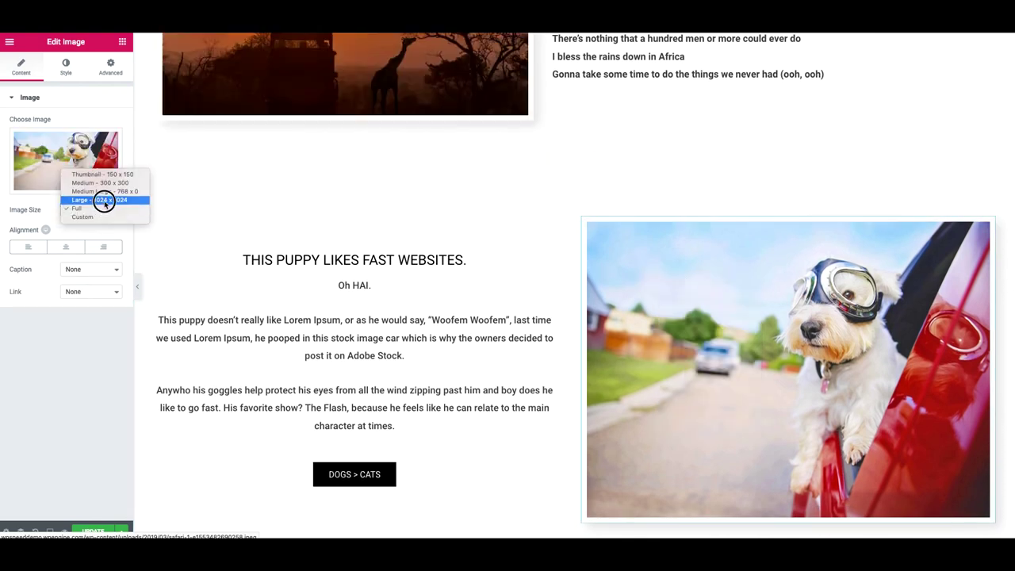
pyautogui.click(107, 191)
# Look over the whole page in the editor, from the hero section through the images to the embedded video.
pyautogui.scroll(-5, 444, 295)
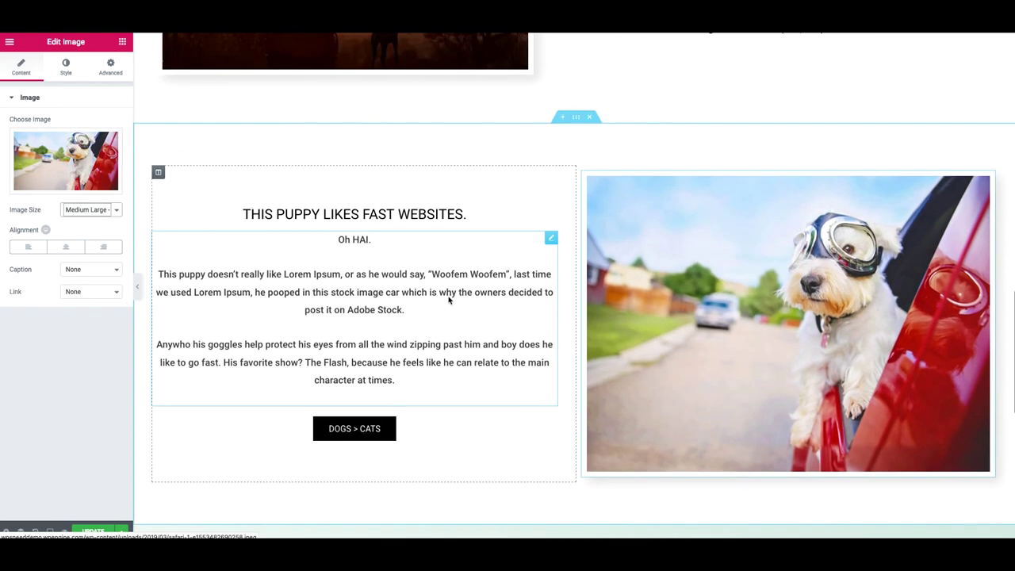
pyautogui.scroll(-2, 903, 312)
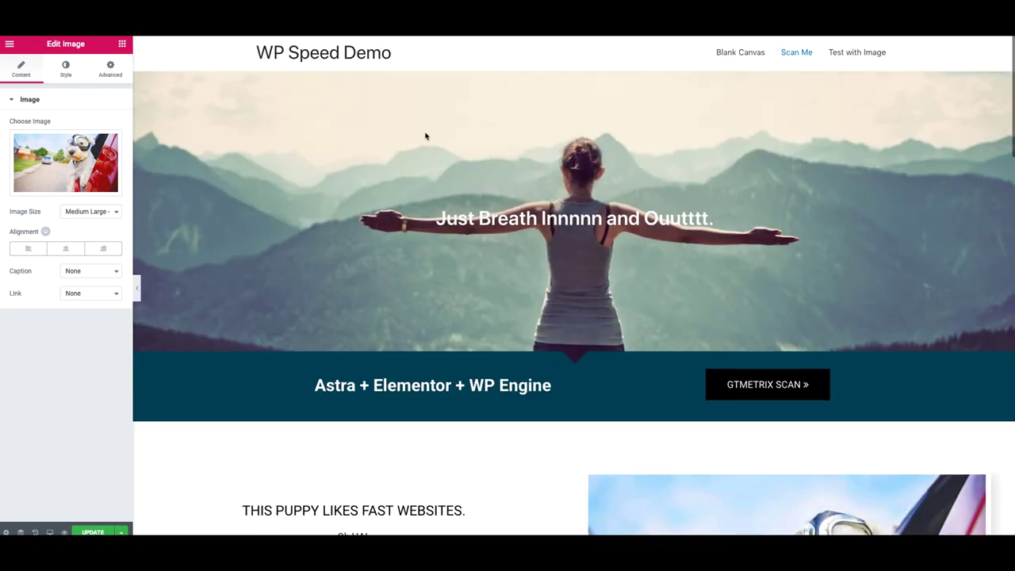
pyautogui.scroll(-10, 667, 204)
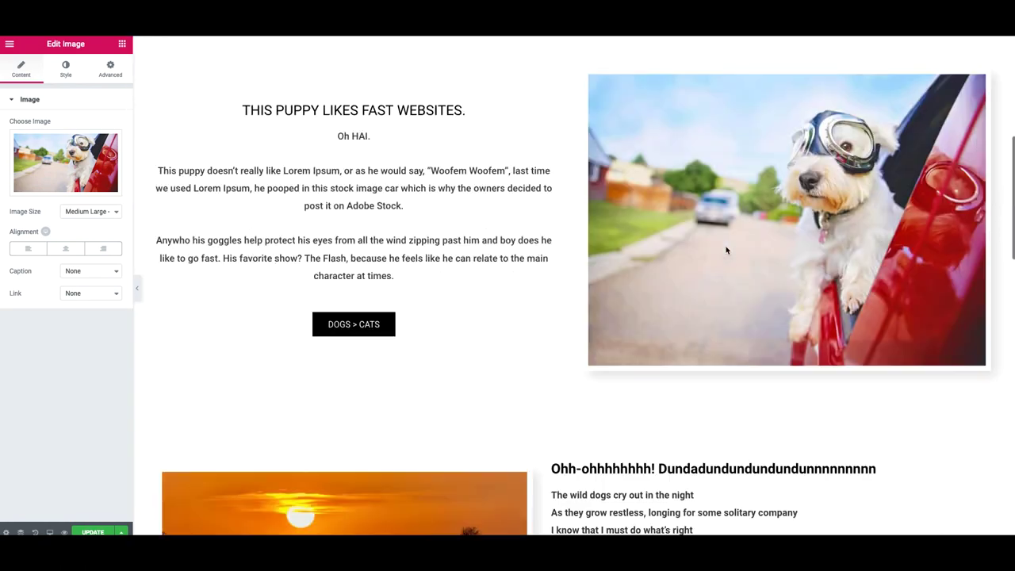
pyautogui.scroll(-10, 643, 205)
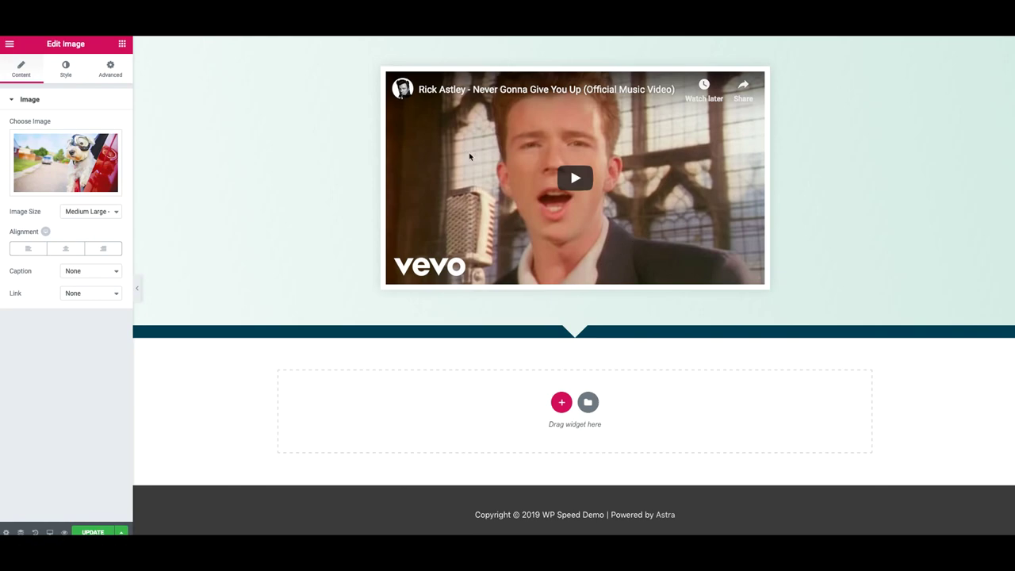
pyautogui.scroll(15, 479, 157)
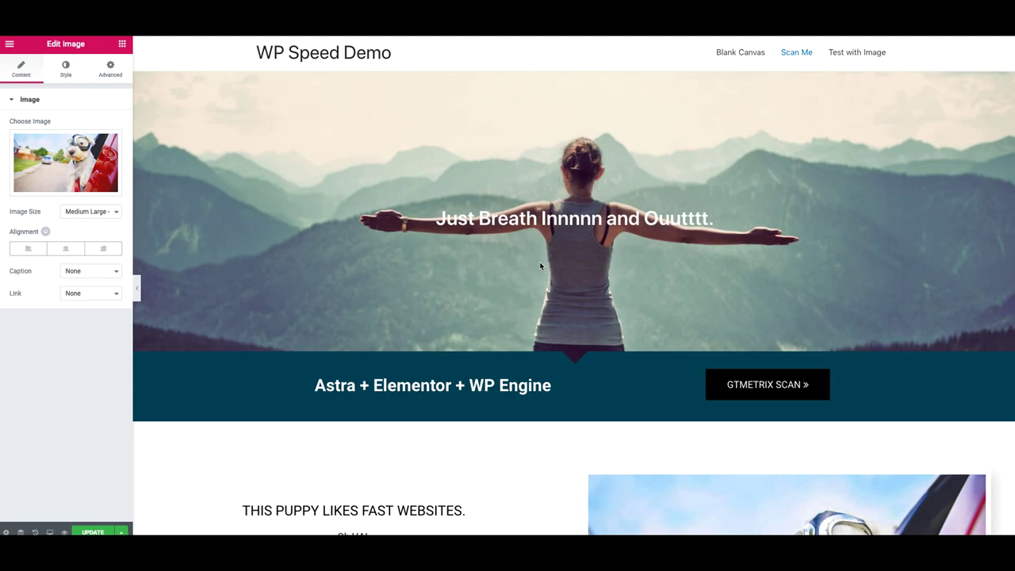
pyautogui.scroll(-15, 560, 254)
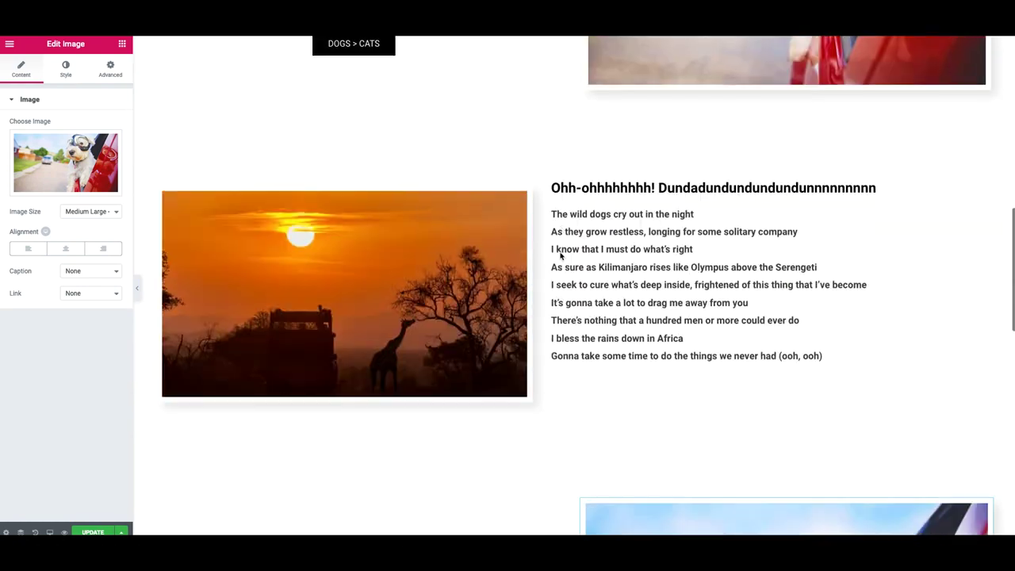
pyautogui.scroll(3, 515, 248)
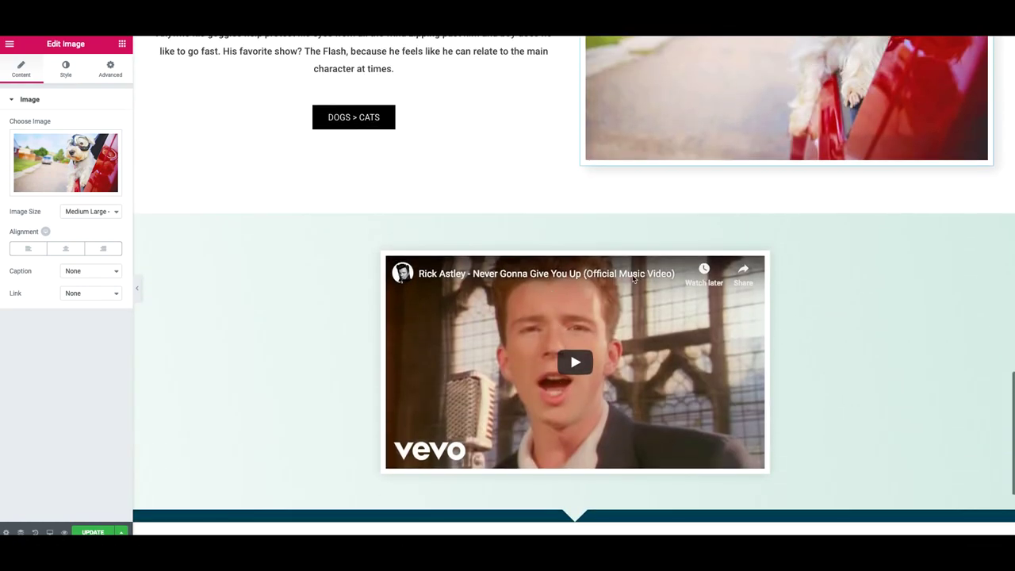
# Open the Rick Astley video widget for editing and turn on its image overlay.
pyautogui.rightClick(593, 271)
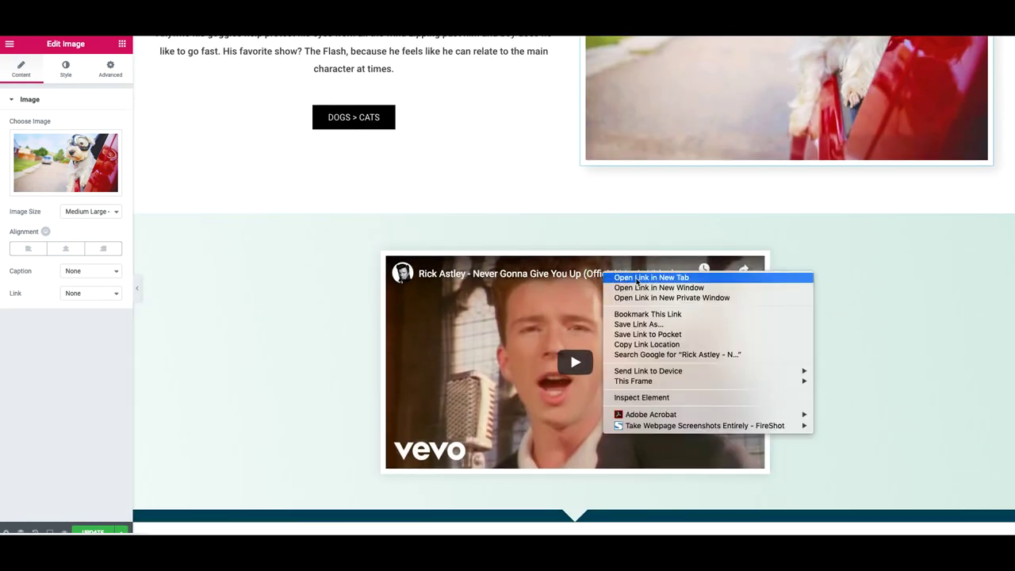
pyautogui.press('Escape')
pyautogui.rightClick(766, 258)
pyautogui.click(782, 265)
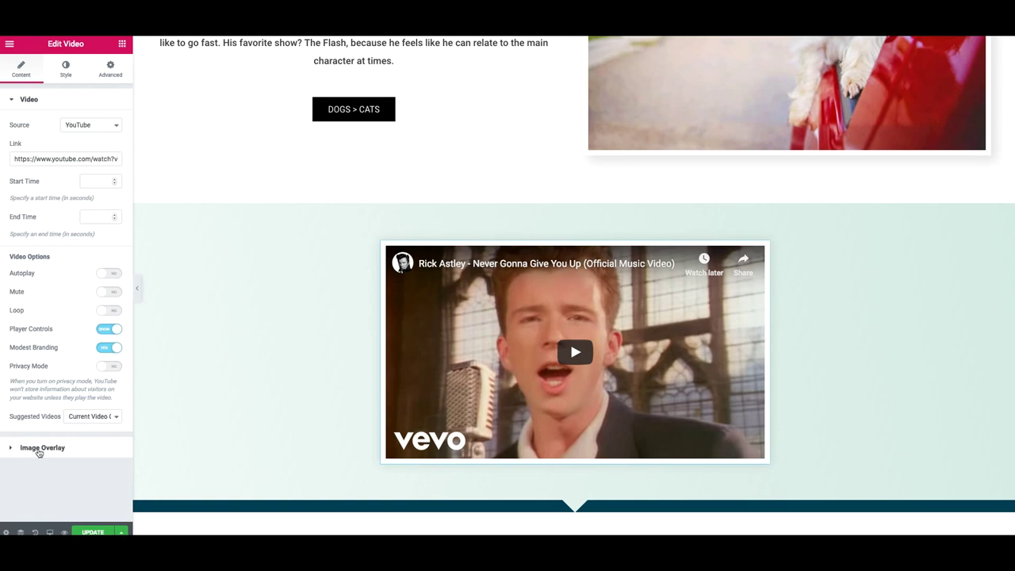
pyautogui.click(39, 449)
pyautogui.click(106, 150)
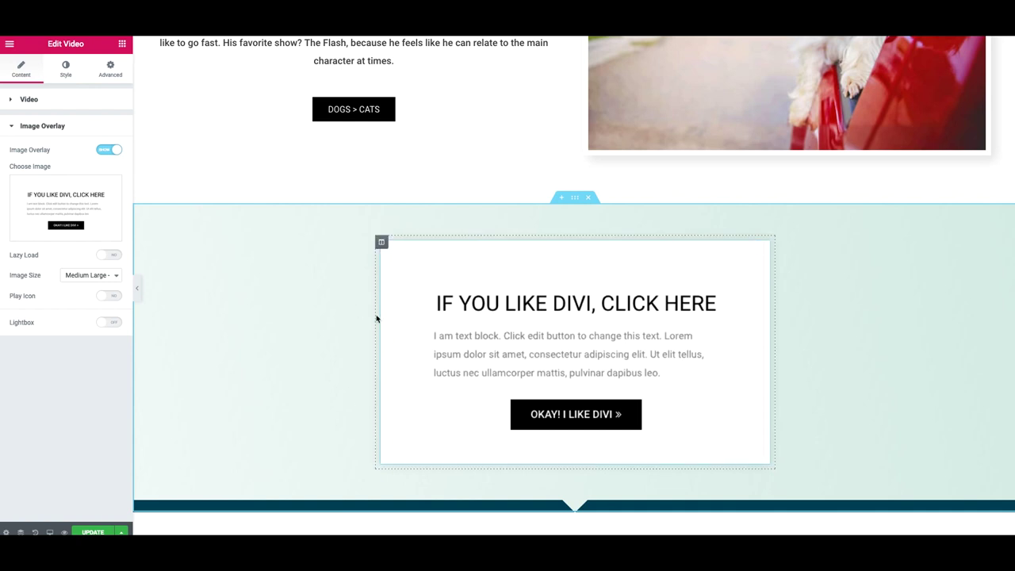
# Replace the video's overlay image with videoscreen.png, a screen capture of the video player.
pyautogui.click(65, 231)
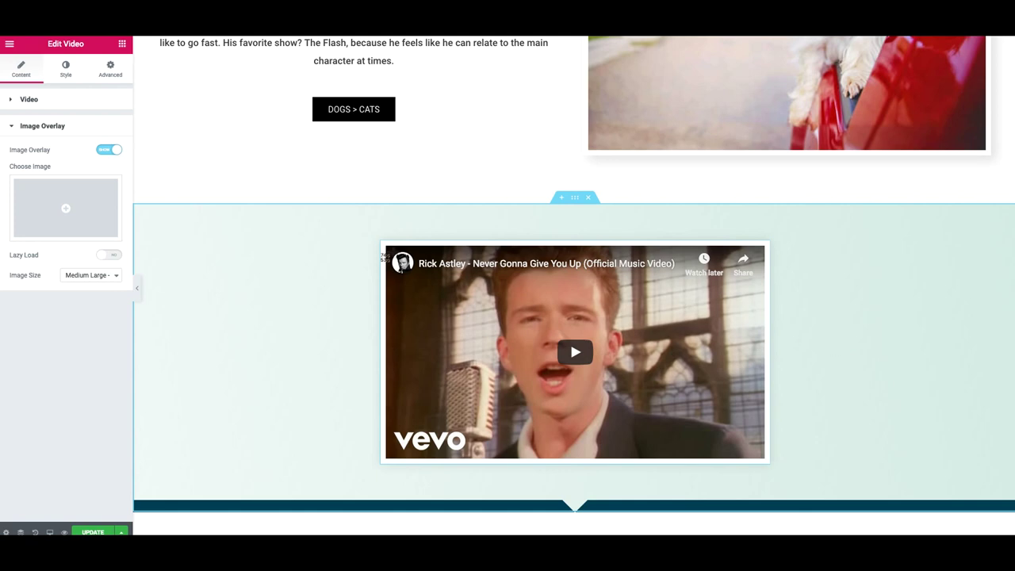
pyautogui.moveTo(380, 240); pyautogui.dragTo(745, 452)
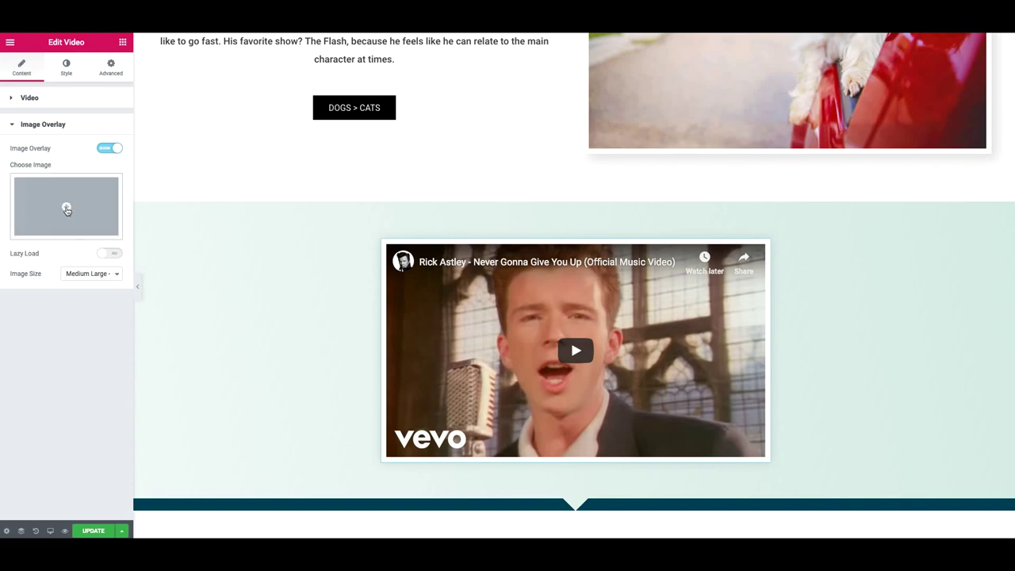
pyautogui.click(63, 208)
pyautogui.moveTo(687, 273); pyautogui.dragTo(662, 266)
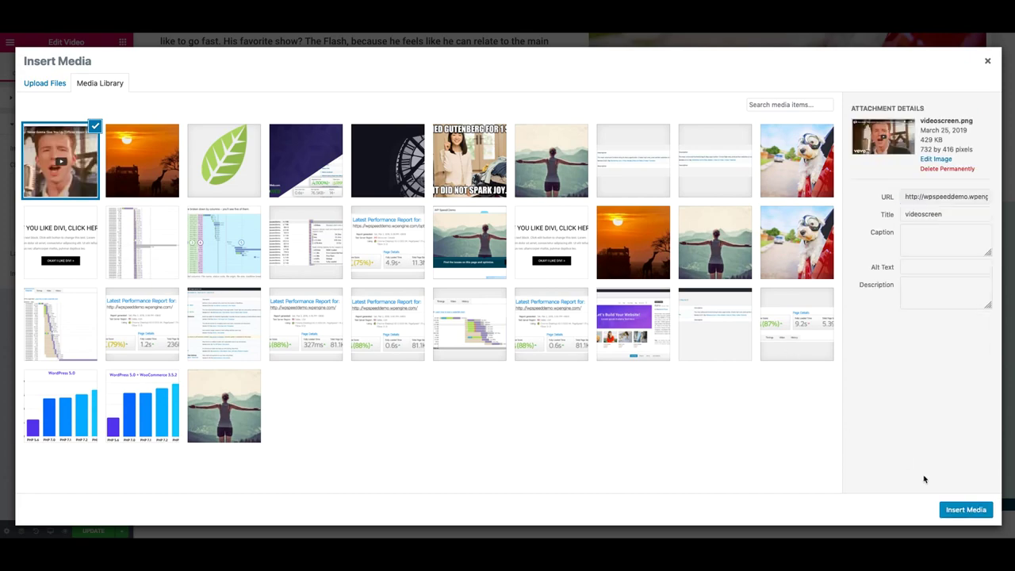
pyautogui.click(965, 510)
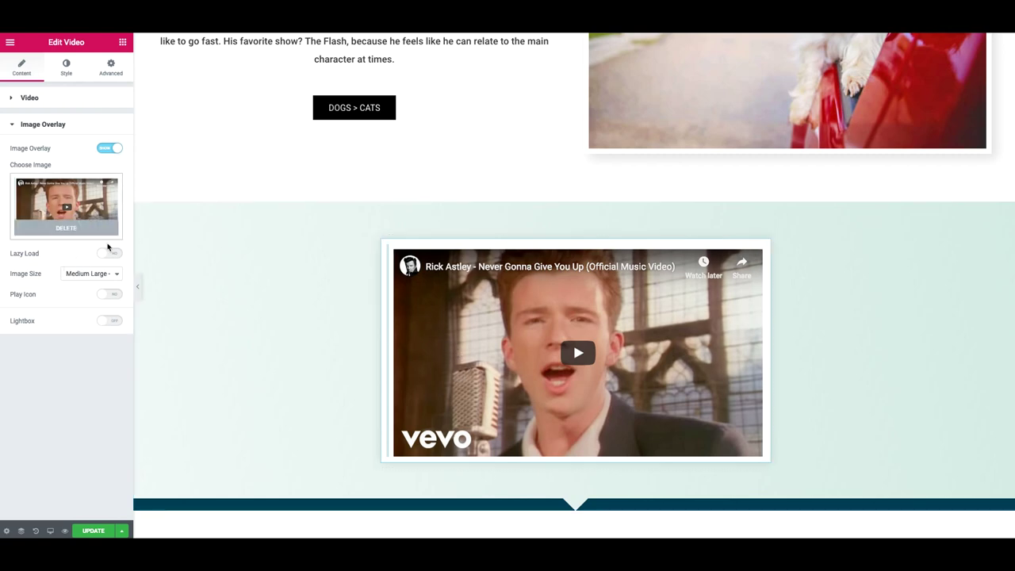
# Enable Lazy Load for the video overlay and update the page.
pyautogui.click(110, 255)
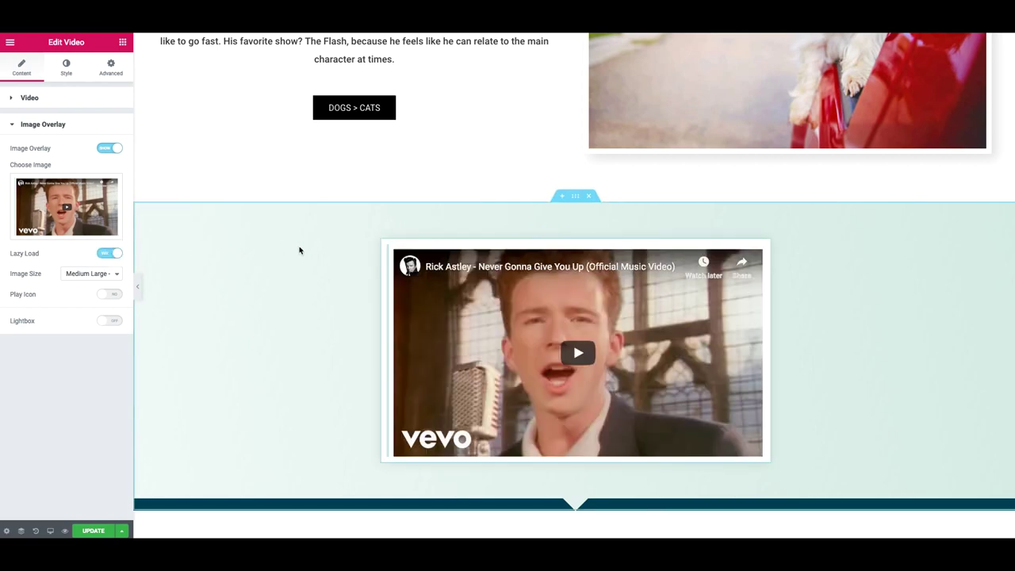
pyautogui.scroll(6, 304, 238)
pyautogui.scroll(-8, 303, 238)
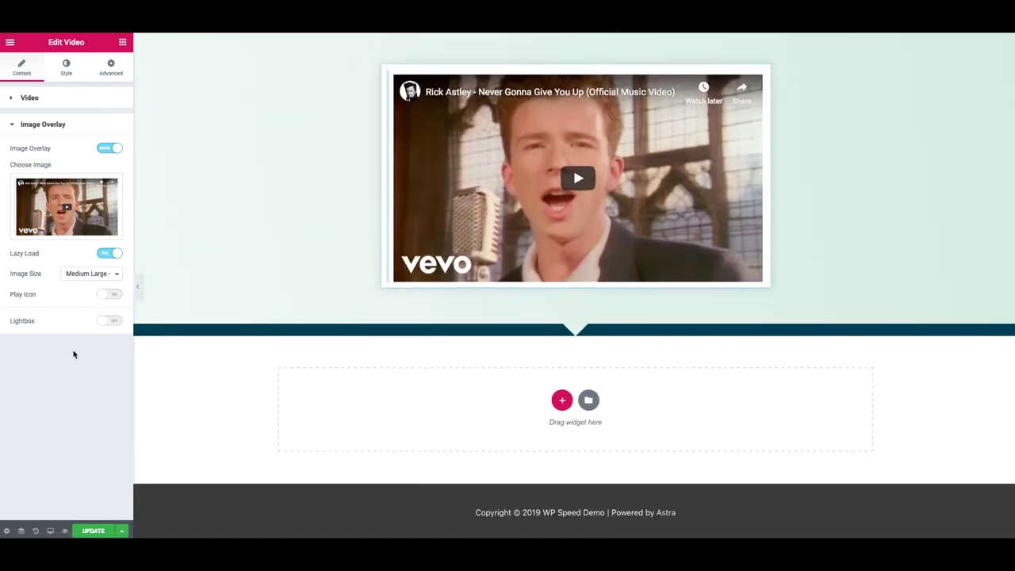
pyautogui.click(94, 531)
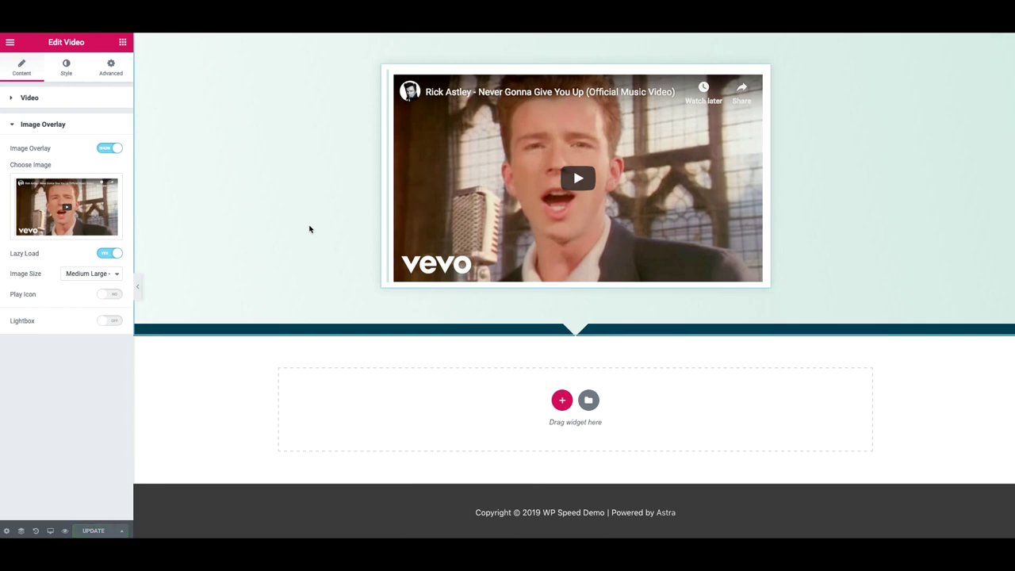
# Try the play icon option on the video overlay and check its image size choices, keeping Medium Large.
pyautogui.scroll(1, 390, 135)
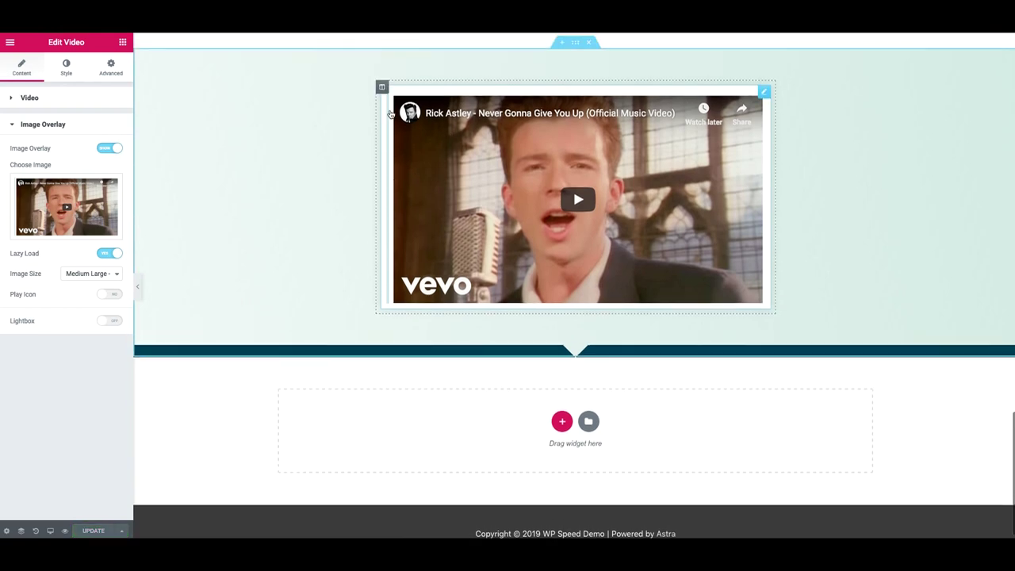
pyautogui.click(109, 295)
pyautogui.click(110, 295)
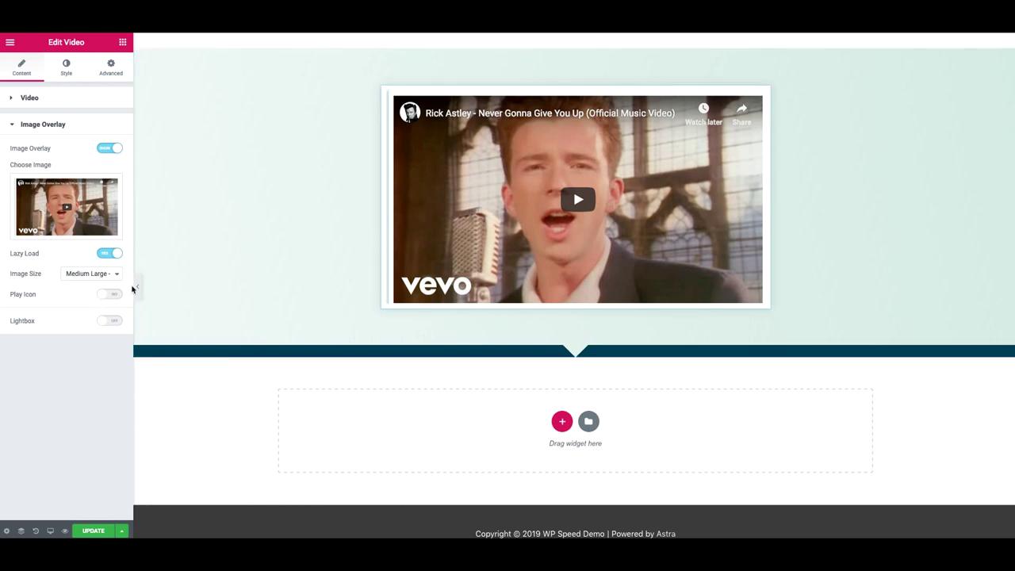
pyautogui.click(92, 275)
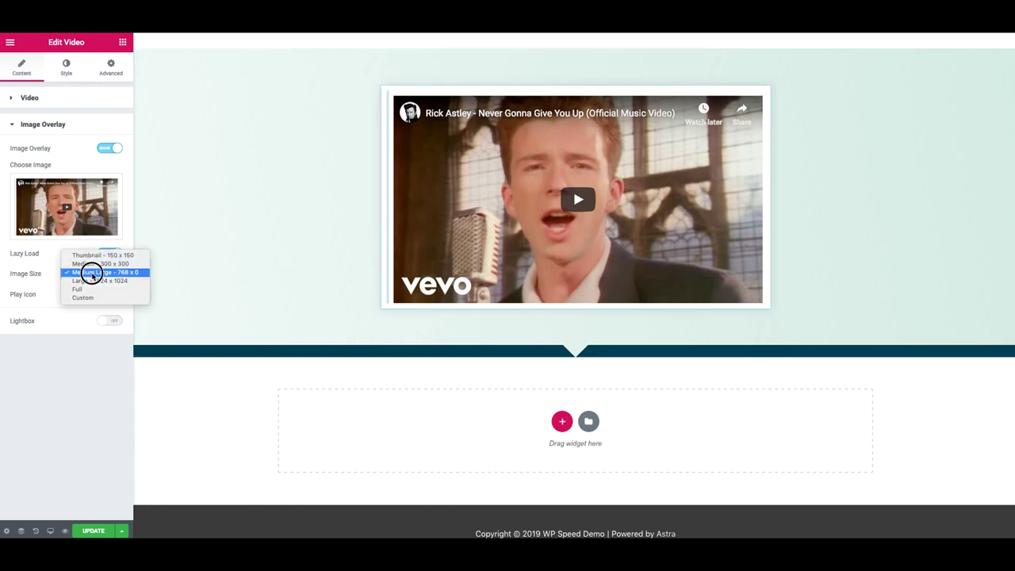
pyautogui.click(121, 274)
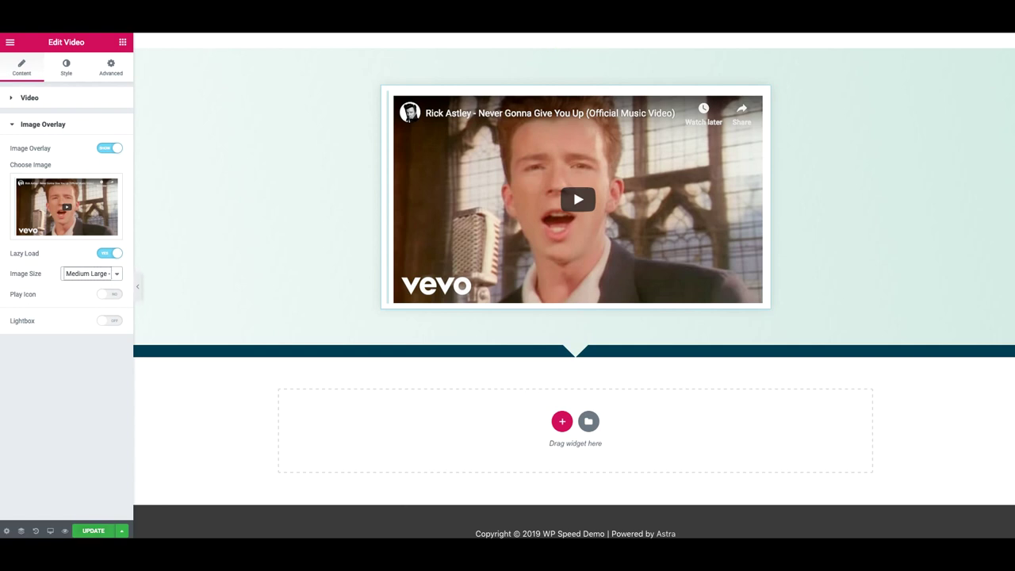
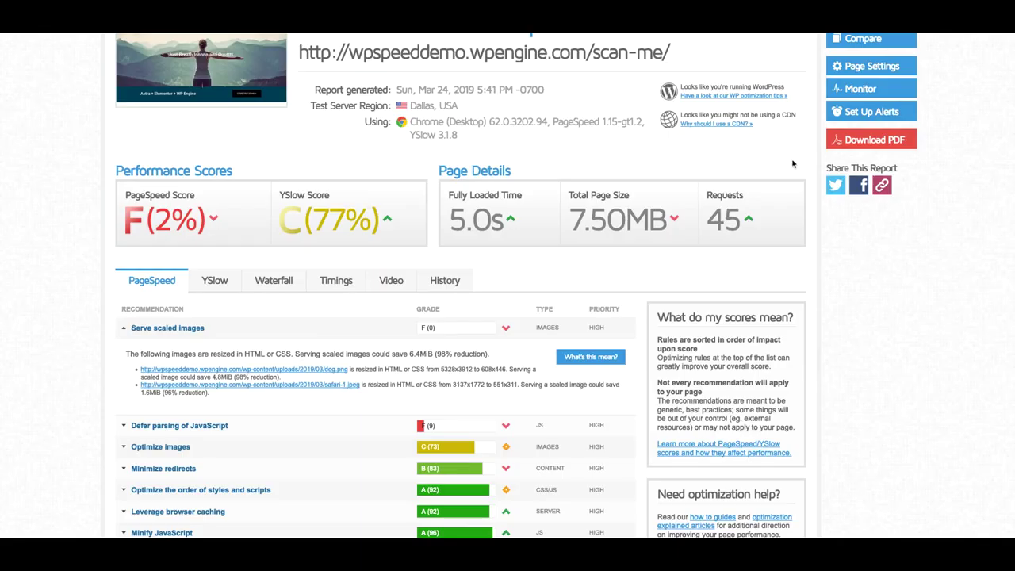
# Switch to the GTmetrix report, re-test the scan-me page and review the new performance scores and page details.
pyautogui.scroll(2, 791, 158)
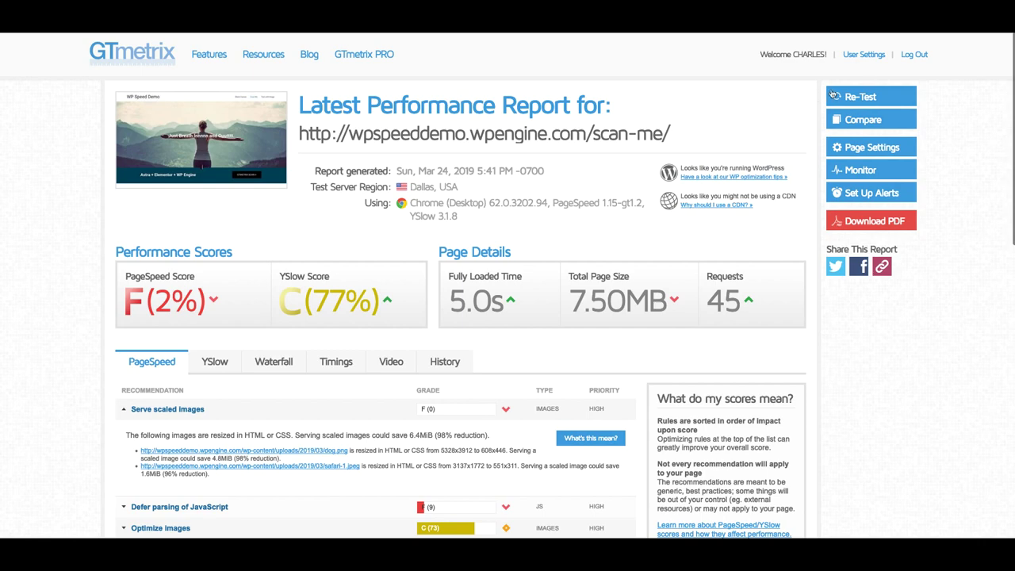
pyautogui.click(872, 96)
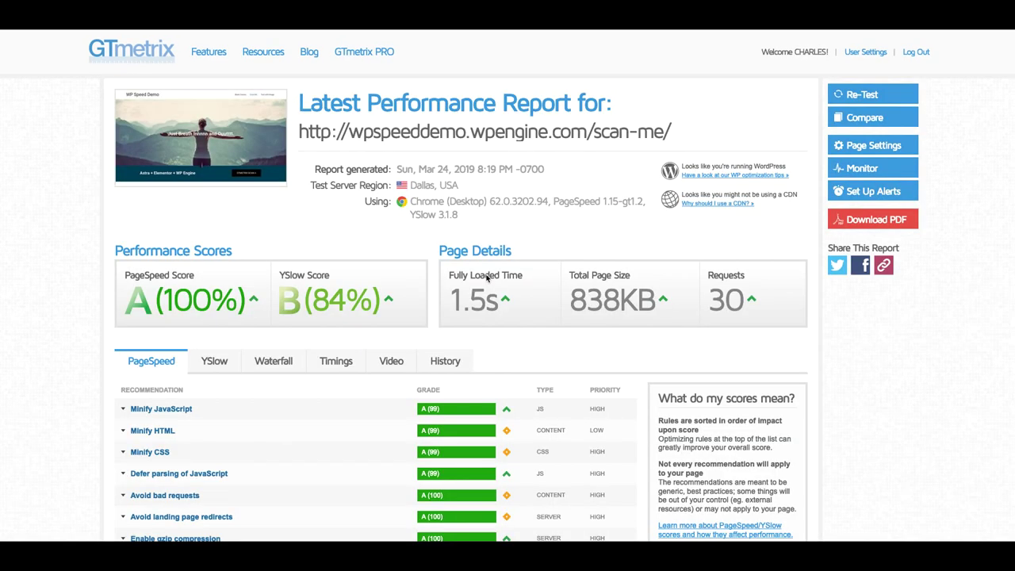
pyautogui.scroll(-3, 486, 276)
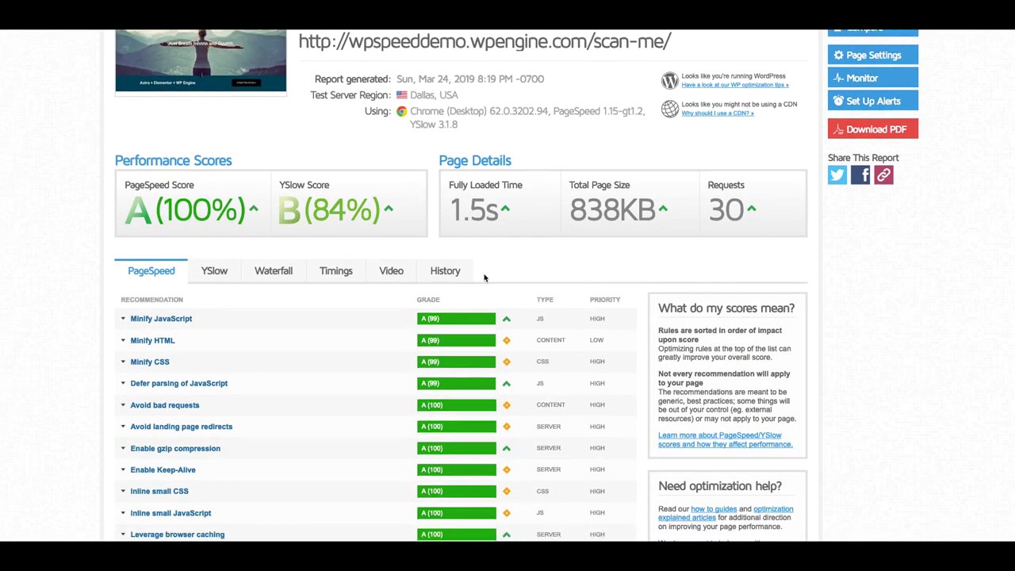
pyautogui.scroll(3, 327, 249)
pyautogui.scroll(-2, 321, 243)
pyautogui.scroll(2, 320, 243)
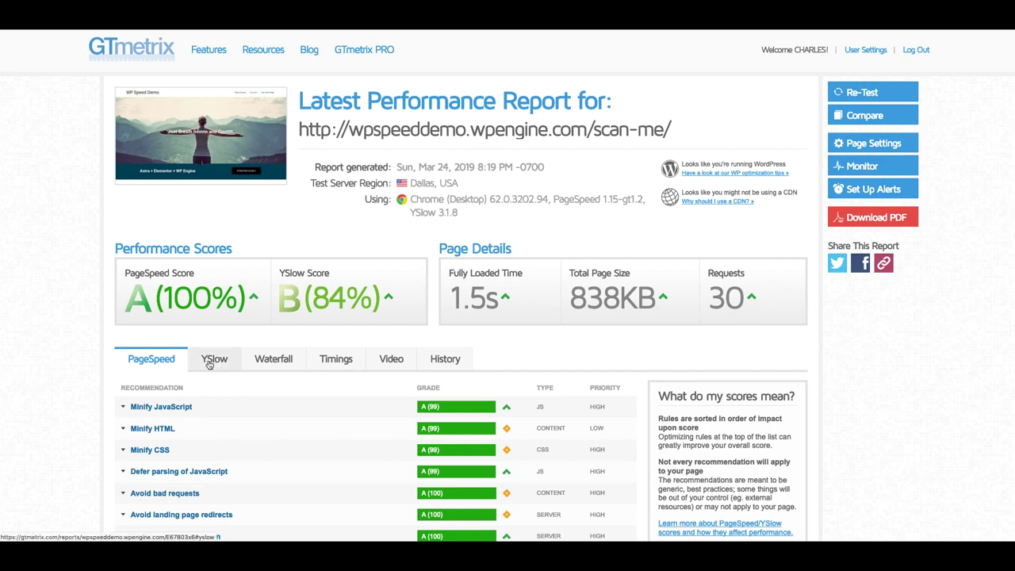
# Switch to the live Scan Me page and look through its hero, images and video section.
pyautogui.tripleClick(484, 128)
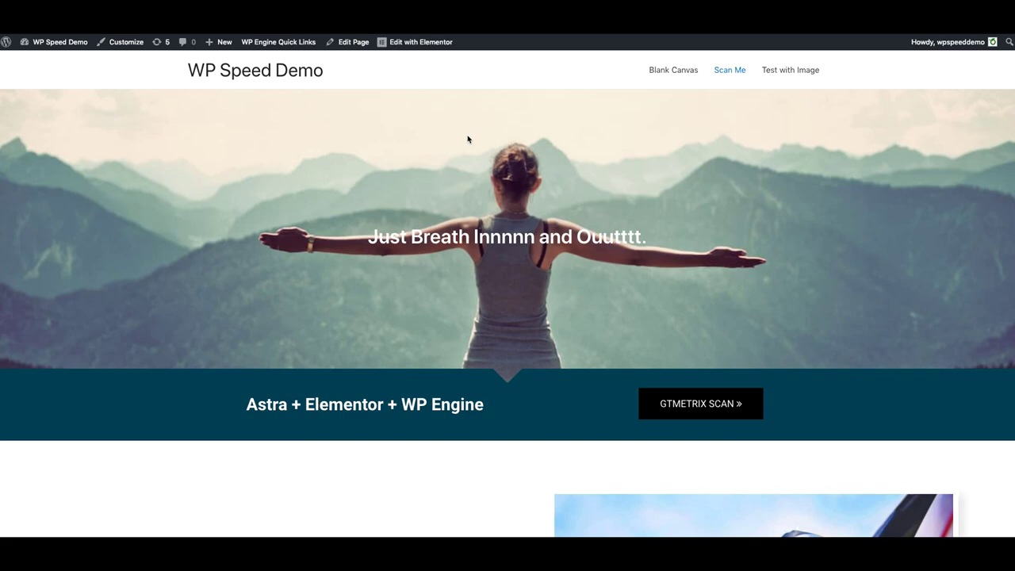
pyautogui.scroll(-9, 451, 160)
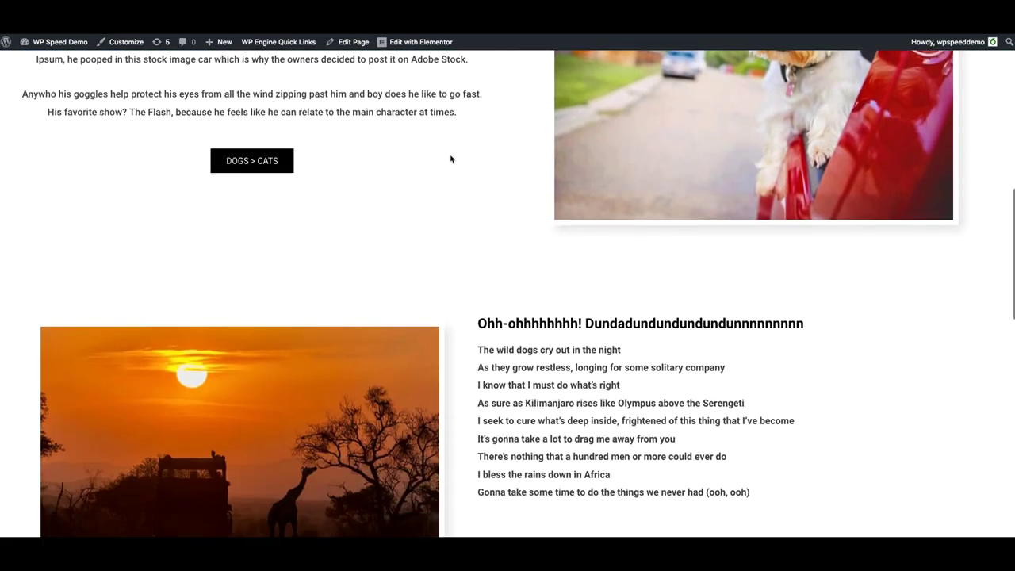
pyautogui.scroll(-8, 450, 159)
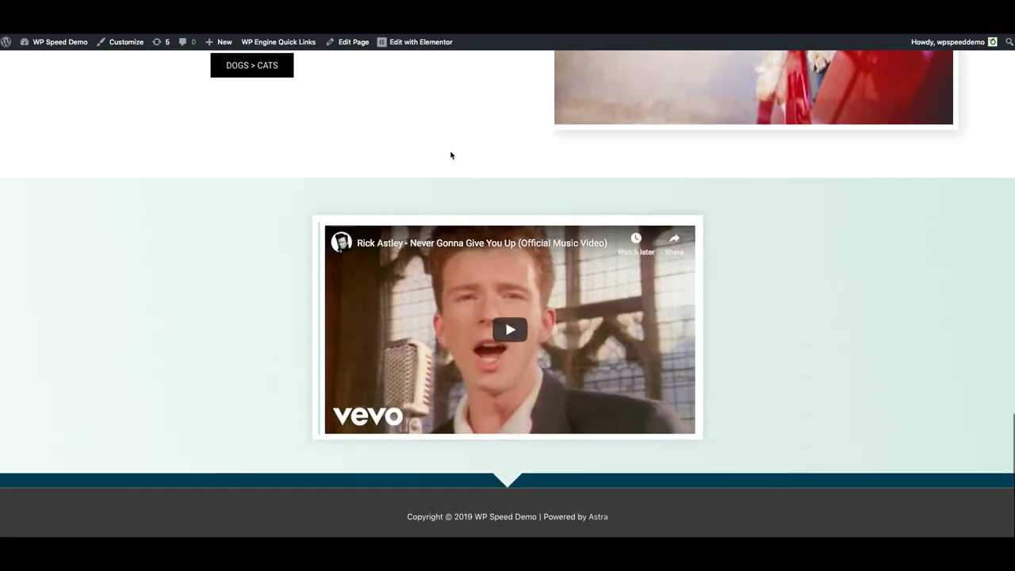
pyautogui.scroll(4, 456, 154)
pyautogui.scroll(6, 459, 143)
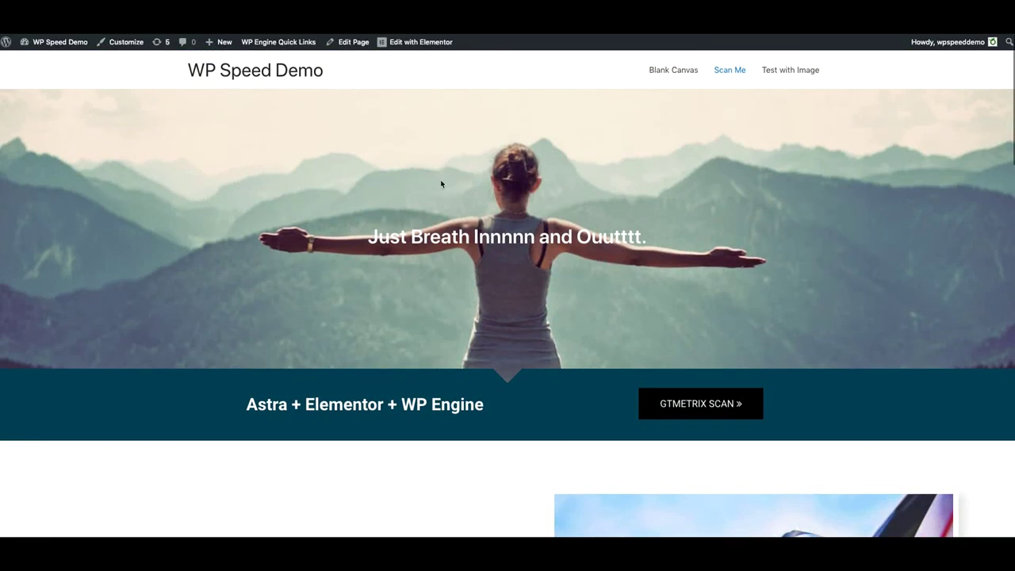
pyautogui.scroll(-10, 266, 166)
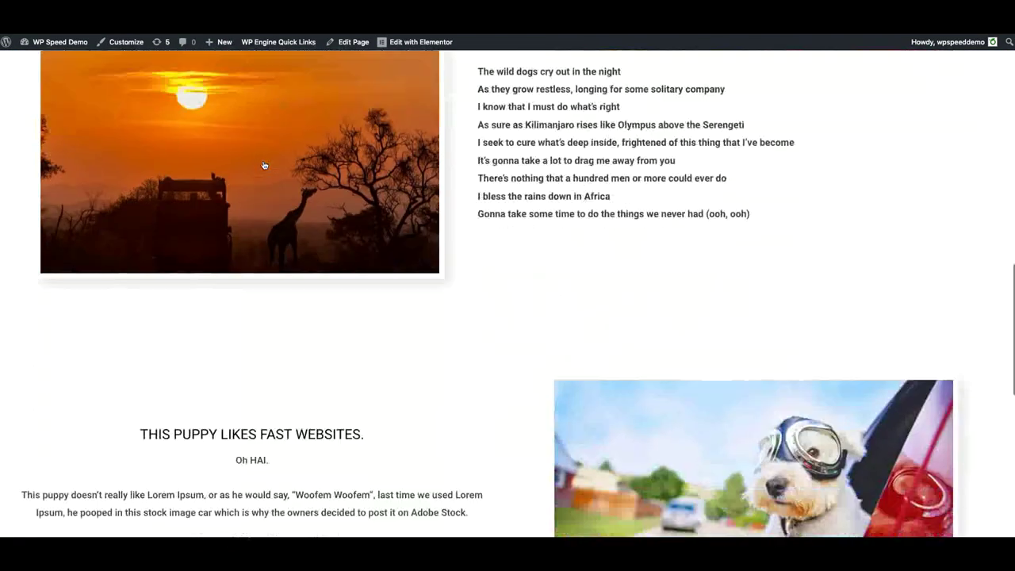
pyautogui.scroll(-5, 296, 178)
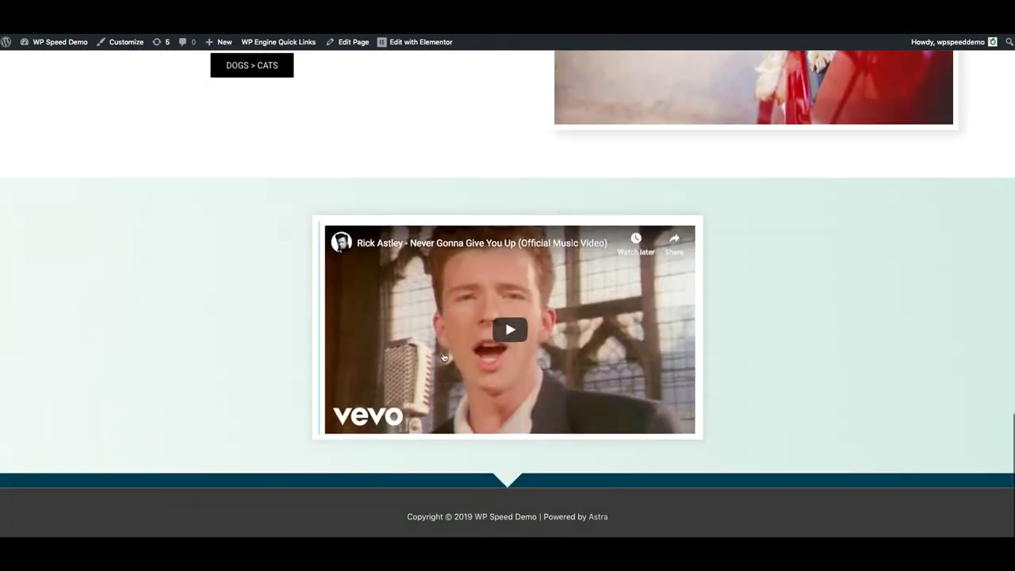
pyautogui.scroll(15, 440, 270)
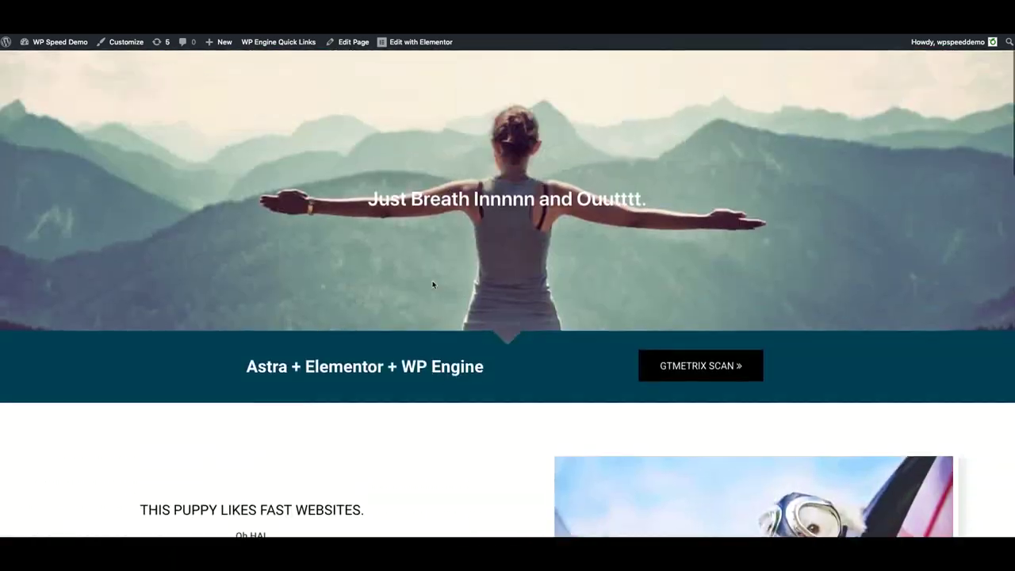
# Look through the live Scan Me page's puppy and safari sections and return to its hero.
pyautogui.scroll(-8, 664, 220)
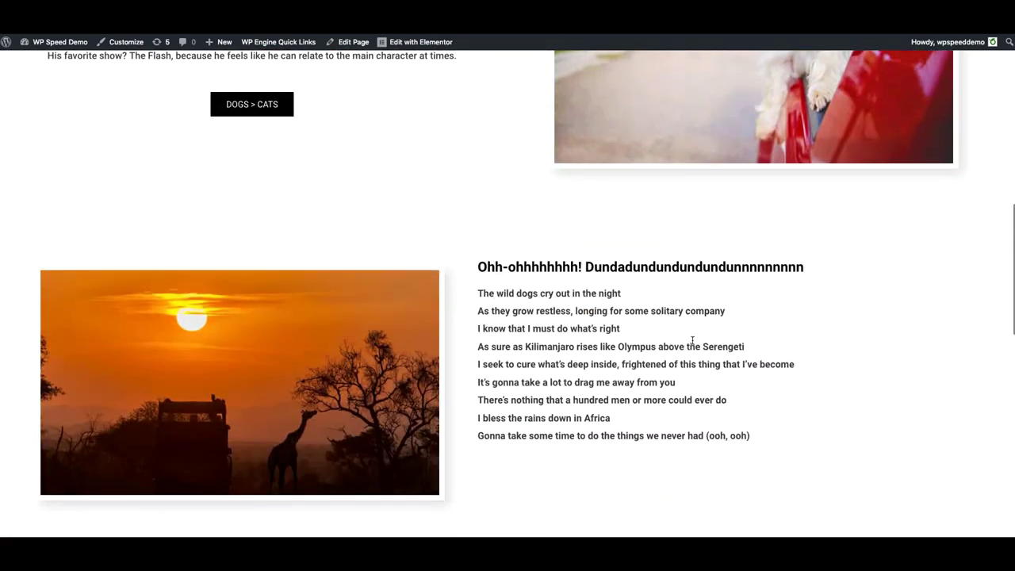
pyautogui.scroll(-2, 655, 298)
pyautogui.scroll(-4, 743, 278)
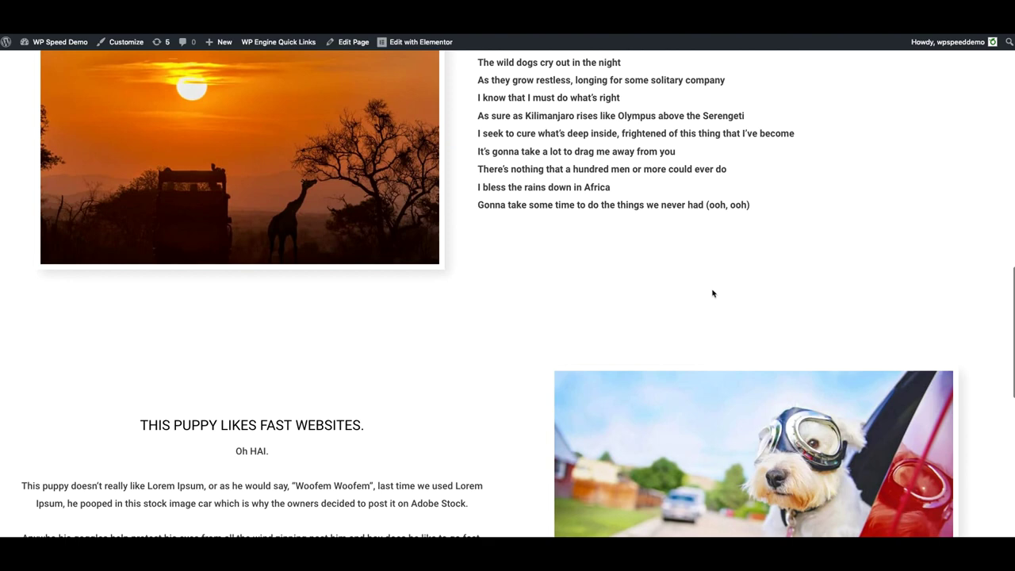
pyautogui.scroll(14, 713, 290)
pyautogui.scroll(5, 710, 295)
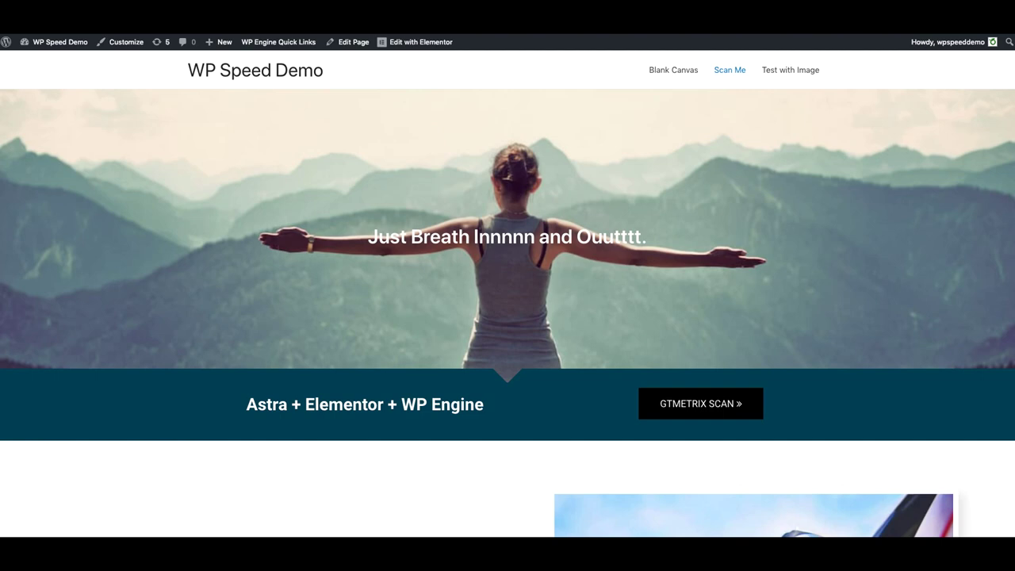
pyautogui.scroll(-2, 622, 197)
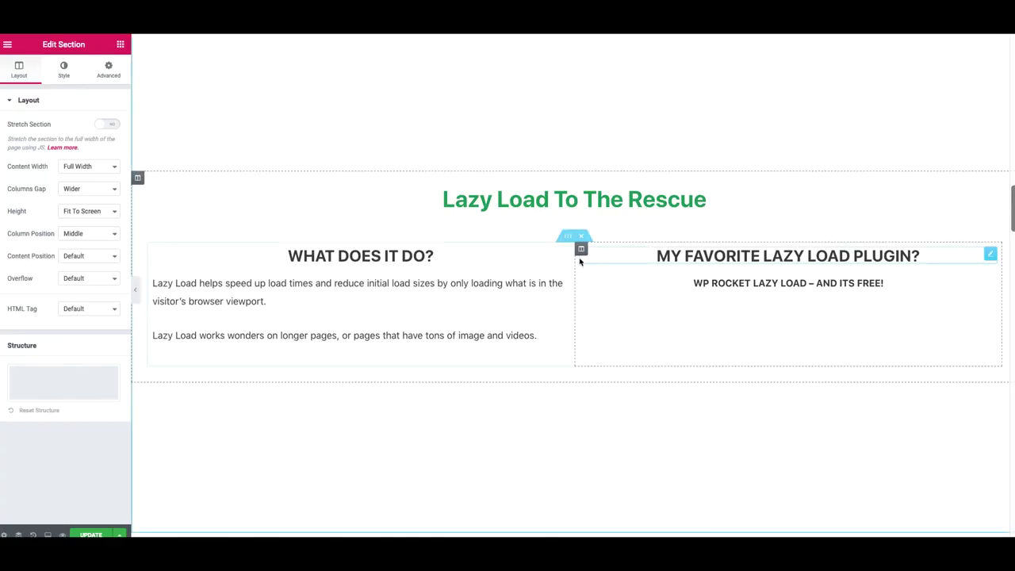
# Read the Lazy Load To The Rescue notes in Elementor and switch back to the live Scan Me page to examine its images and video.
pyautogui.scroll(-1, 490, 173)
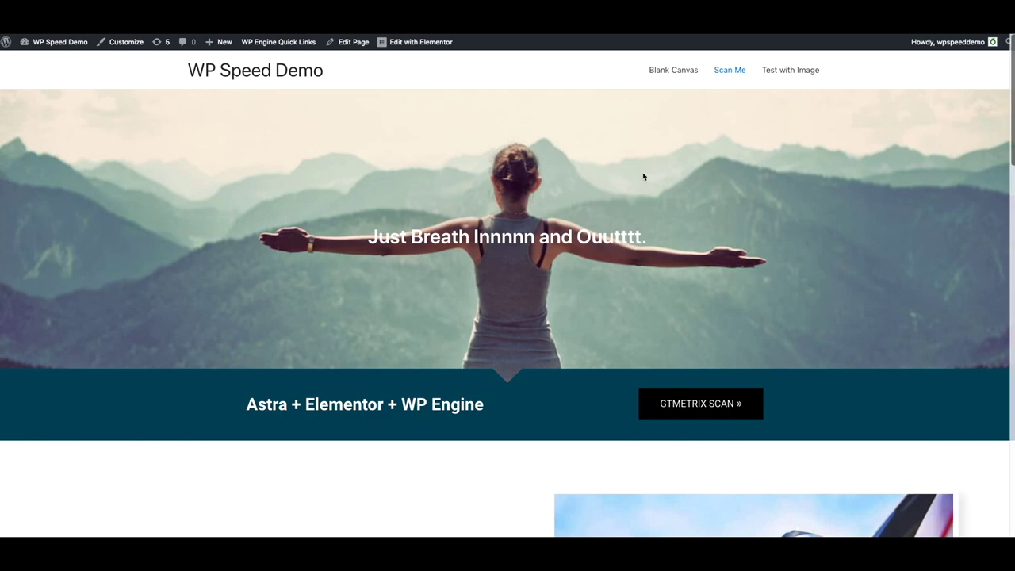
pyautogui.scroll(-10, 638, 179)
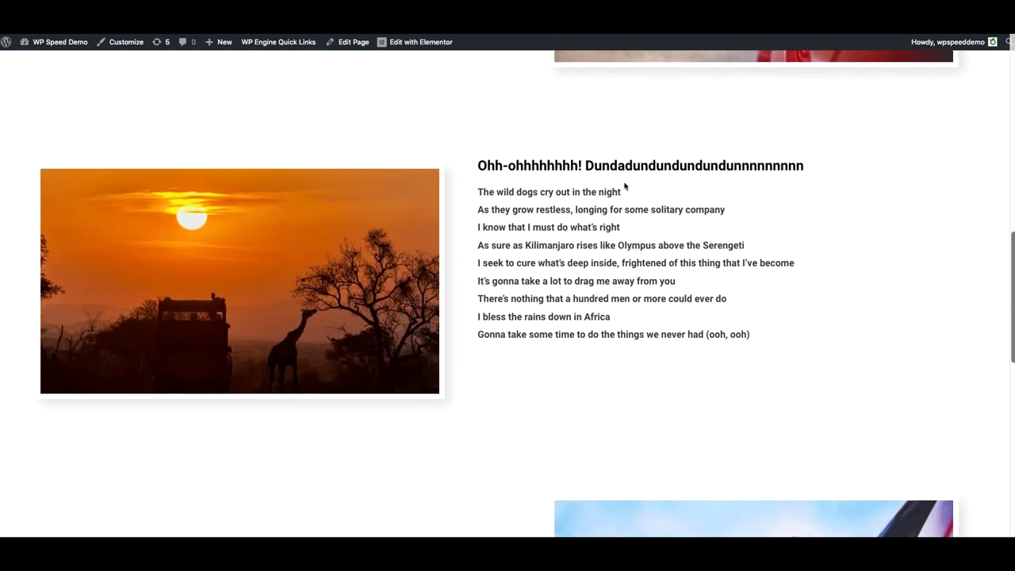
pyautogui.scroll(4, 625, 186)
pyautogui.scroll(-3, 625, 187)
pyautogui.scroll(20, 625, 187)
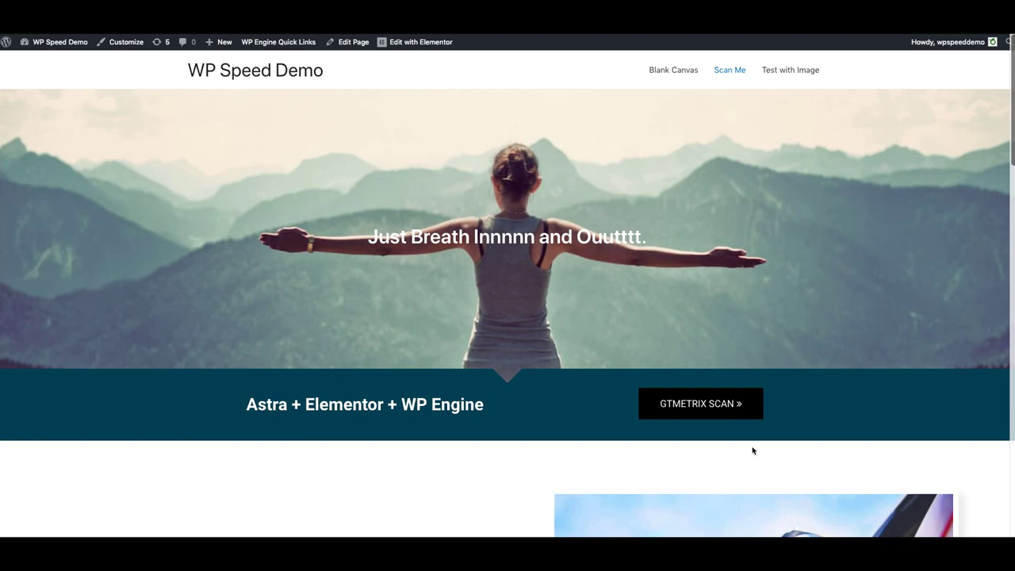
pyautogui.scroll(-2, 752, 449)
pyautogui.scroll(-7, 752, 448)
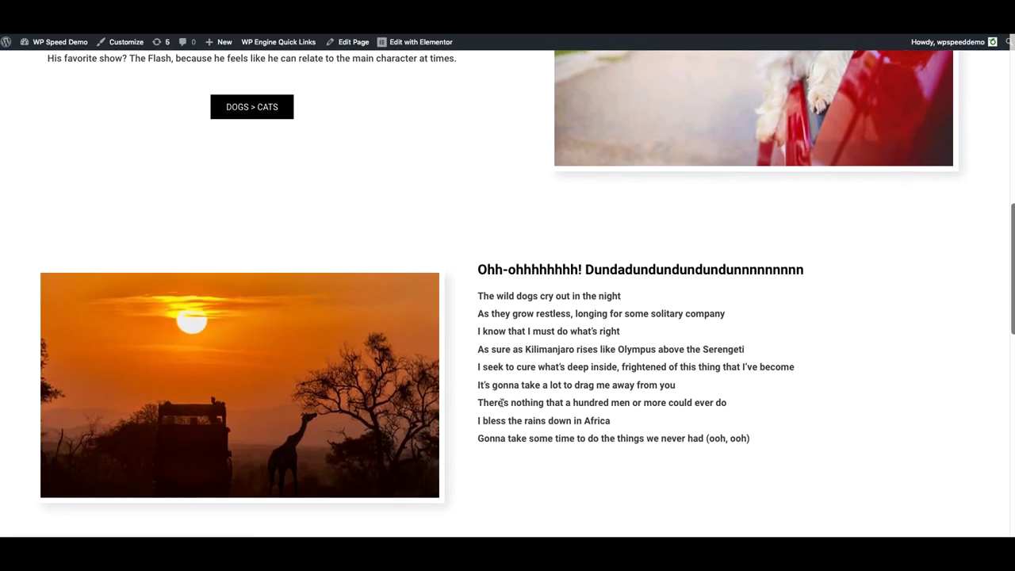
pyautogui.scroll(-3, 555, 332)
pyautogui.scroll(1, 525, 301)
pyautogui.scroll(-3, 525, 298)
pyautogui.scroll(-4, 521, 299)
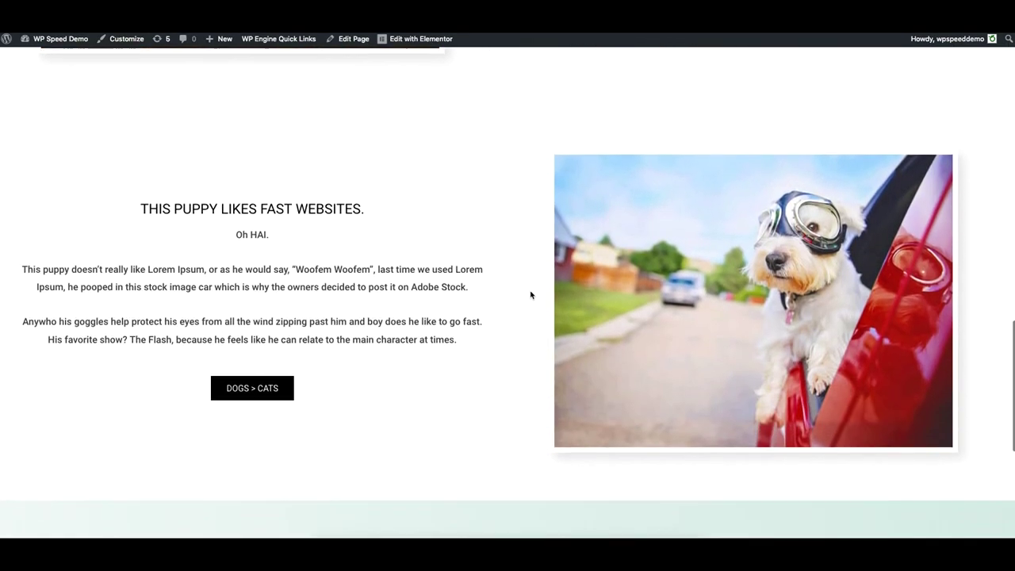
pyautogui.scroll(-4, 519, 277)
pyautogui.scroll(15, 519, 276)
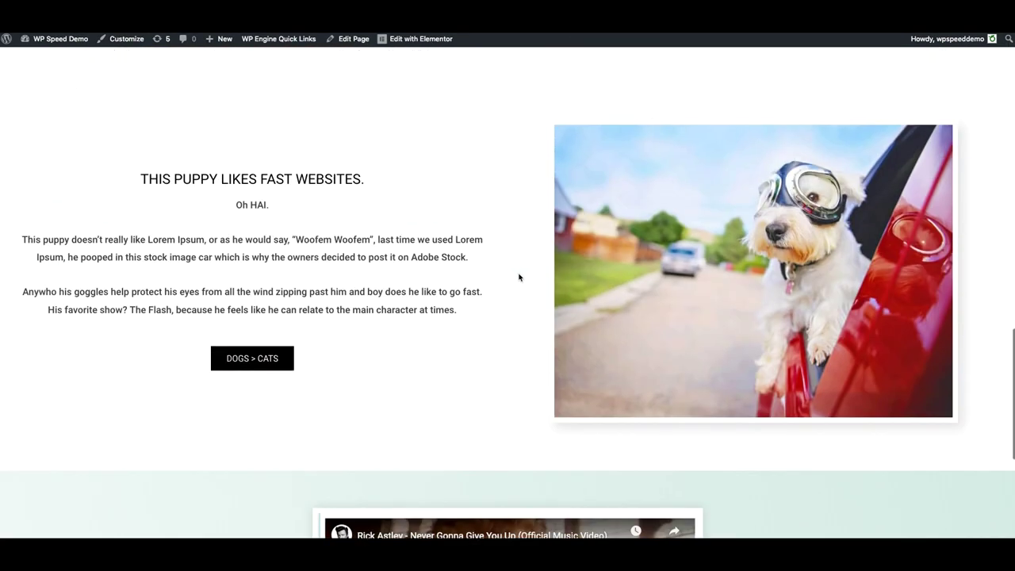
pyautogui.scroll(8, 519, 276)
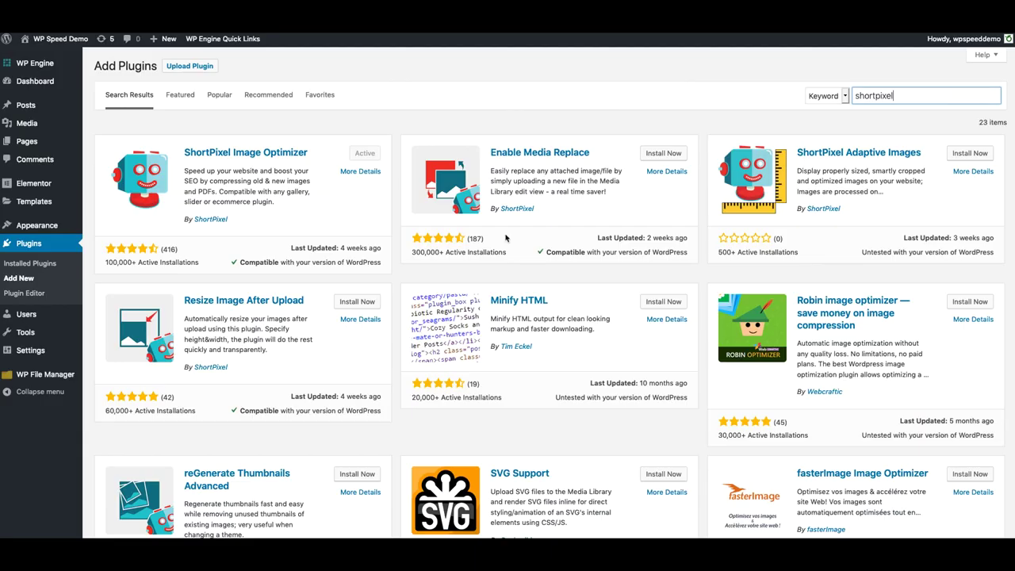
# In the WordPress dashboard, search for lazyload plugins, and install and activate Lazy Load by WP Rocket.
pyautogui.doubleClick(877, 96)
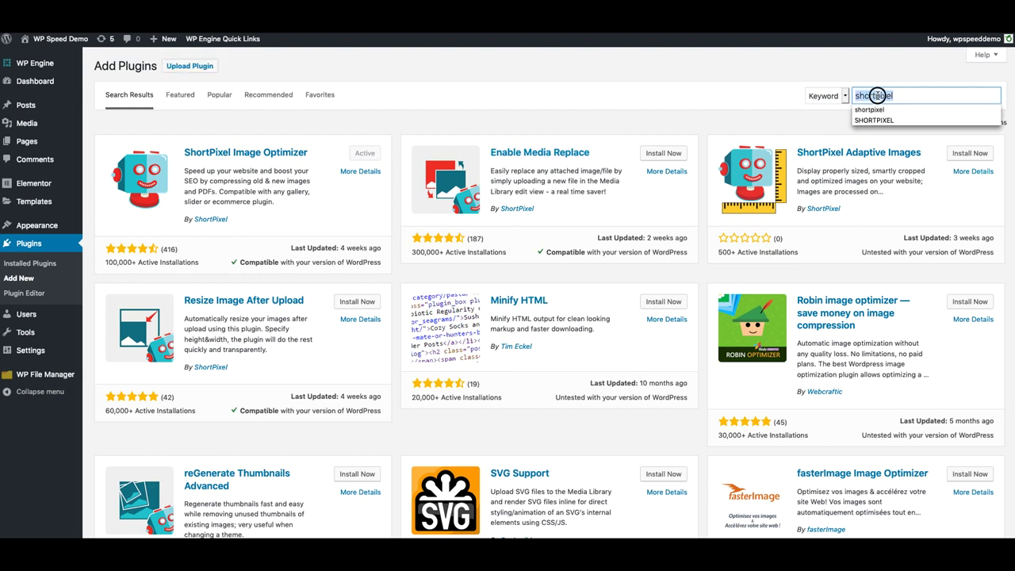
pyautogui.write('lazyload')
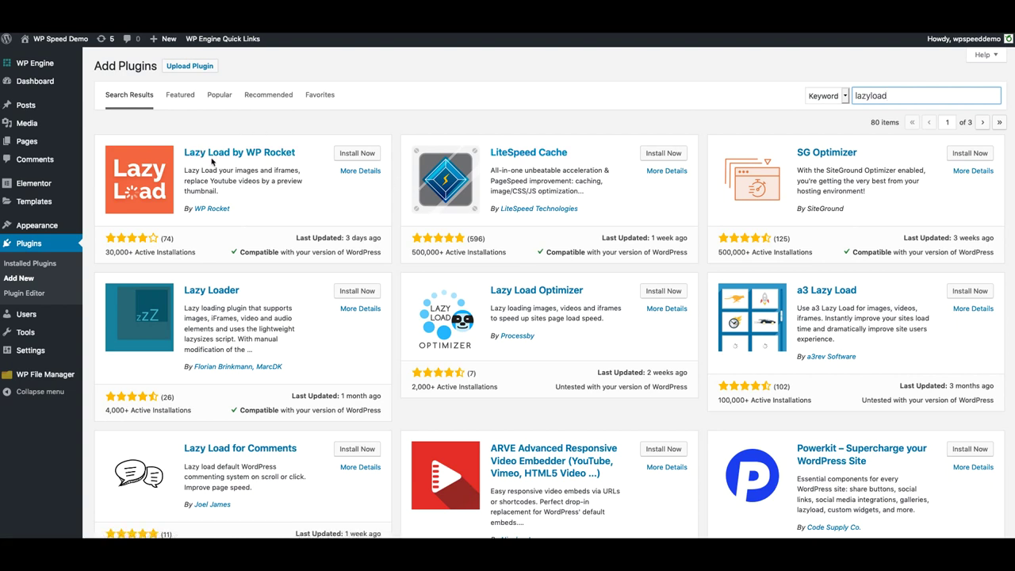
pyautogui.click(354, 154)
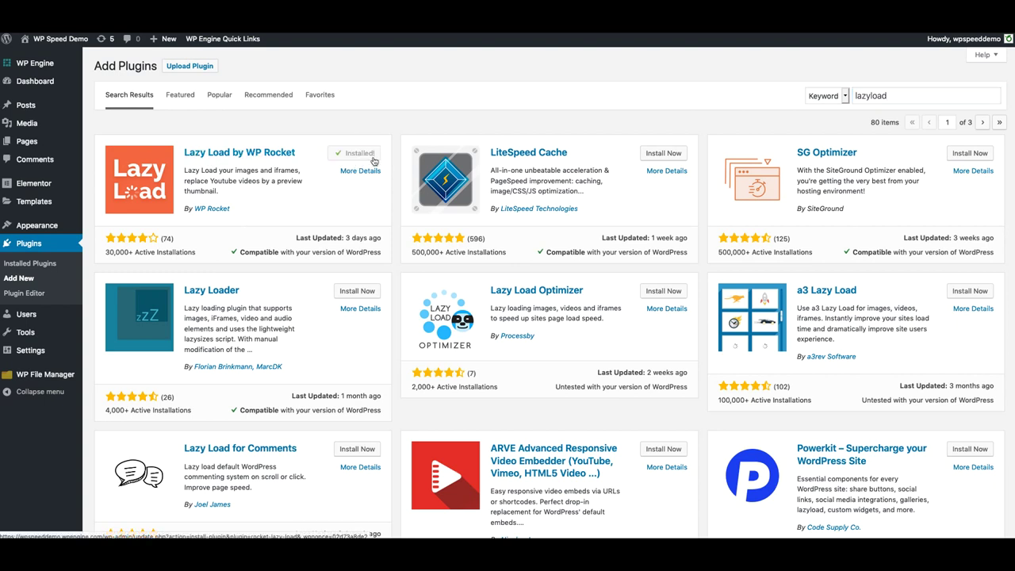
pyautogui.click(378, 155)
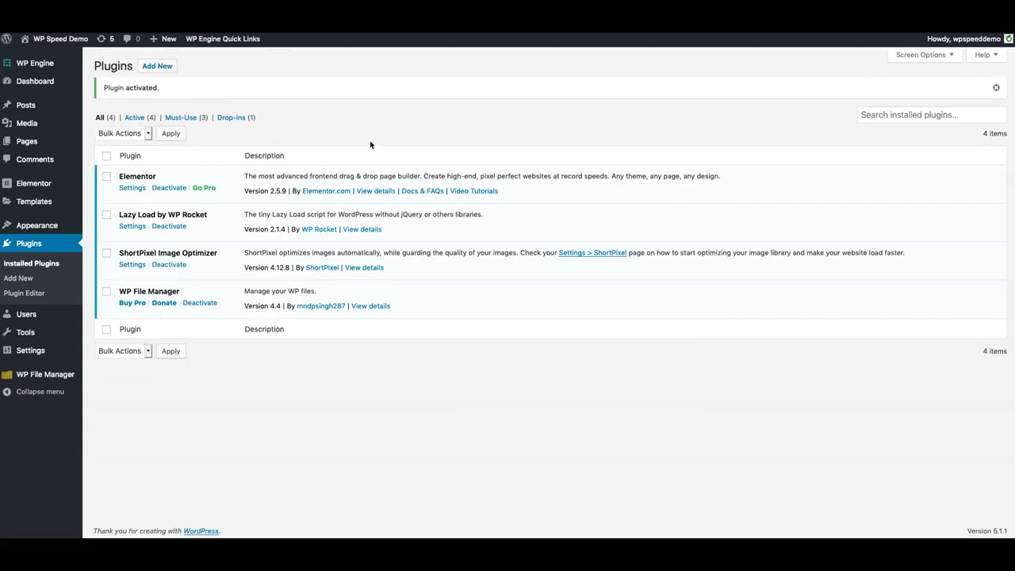
# Enable lazy loading for Images, Iframes & Videos and Replace Youtube videos by thumbnail in the LazyLoad plugin settings, and save the changes.
pyautogui.click(132, 228)
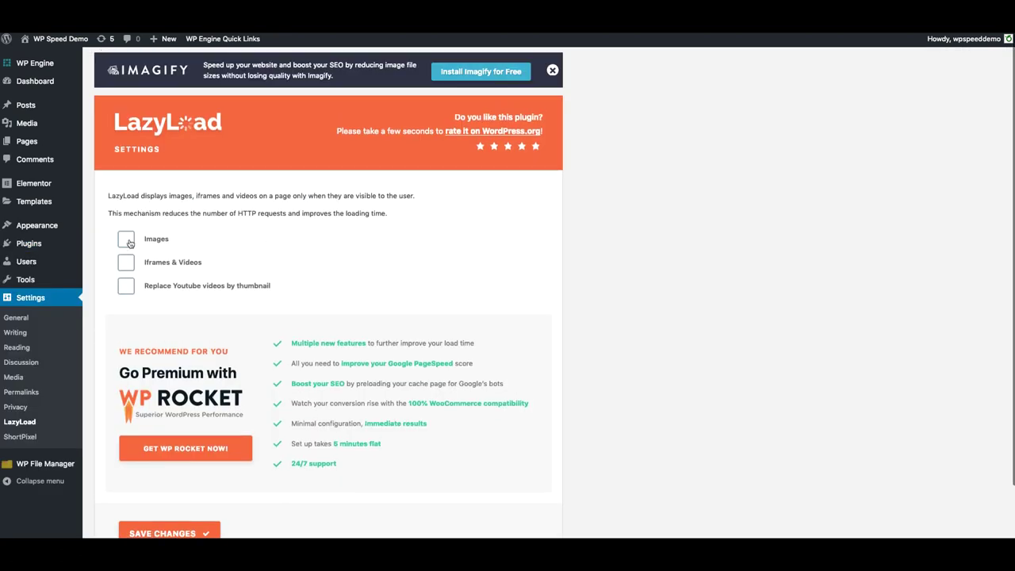
pyautogui.click(130, 243)
pyautogui.click(127, 263)
pyautogui.click(126, 287)
pyautogui.scroll(-2, 127, 290)
pyautogui.click(186, 475)
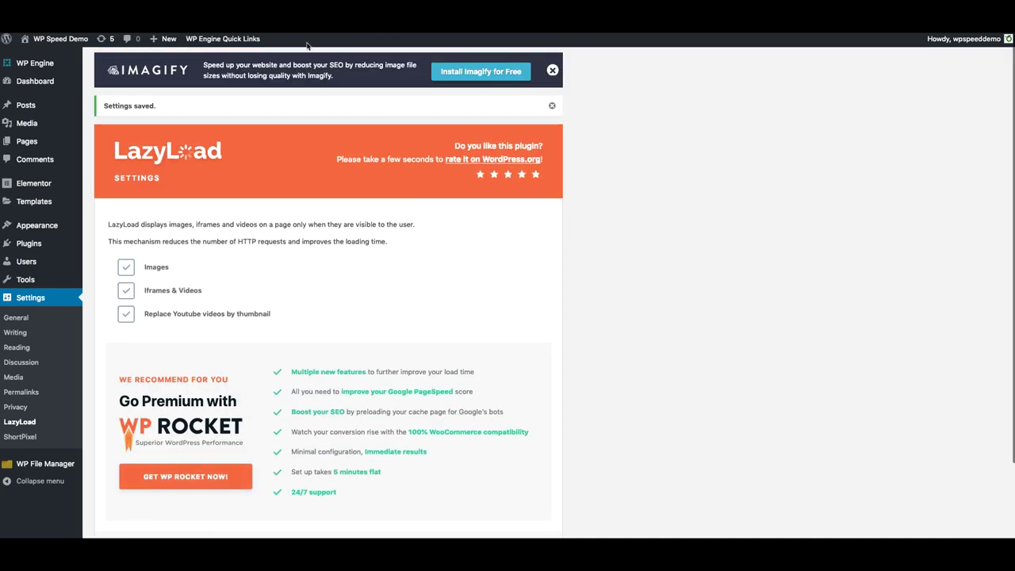
# Use a WP Engine quick link, switch to GTmetrix and re-test the scan-me page twice, reviewing the page details each time.
pyautogui.moveTo(224, 39)
pyautogui.click(238, 108)
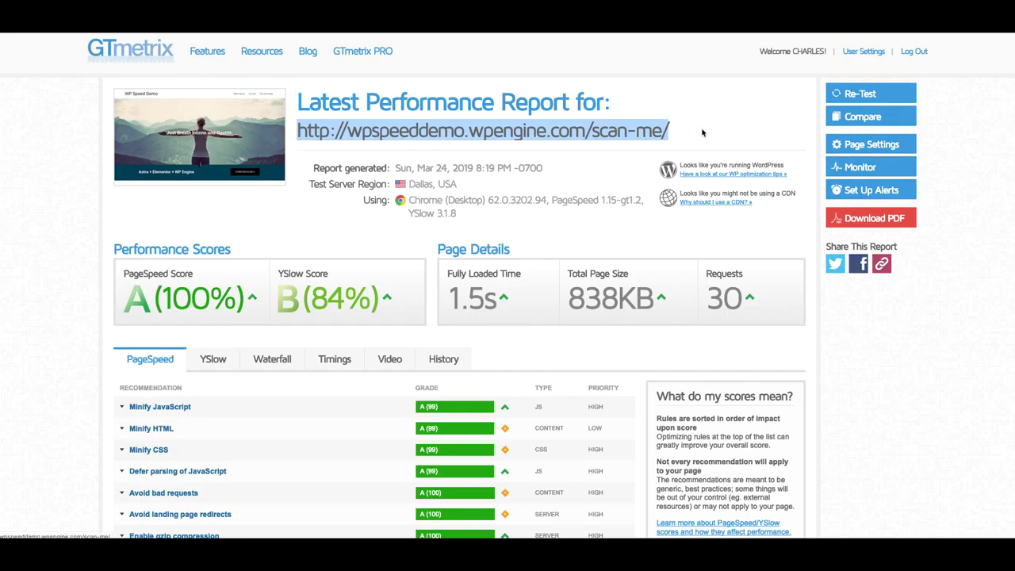
pyautogui.click(867, 95)
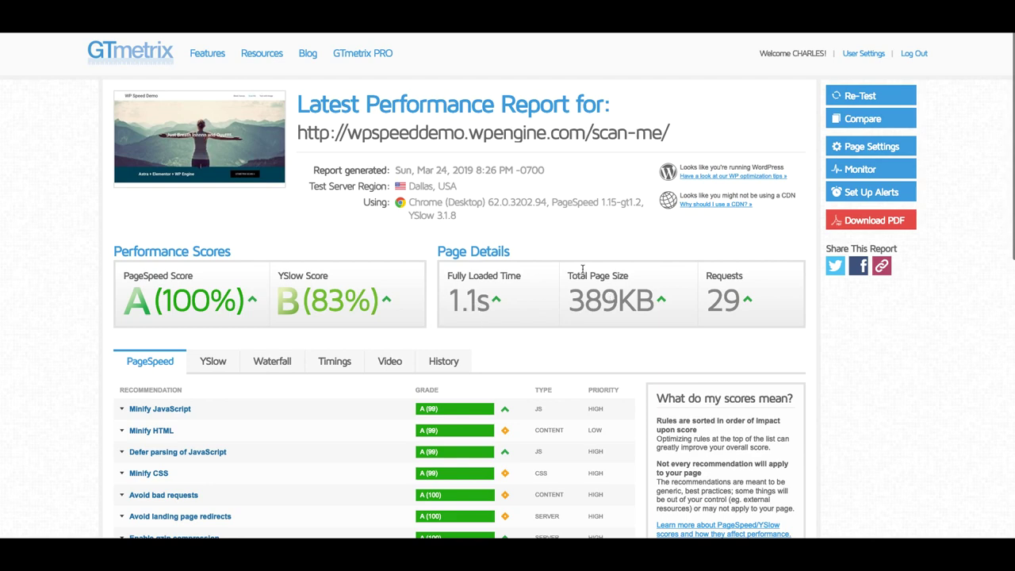
pyautogui.moveTo(572, 297); pyautogui.dragTo(649, 302)
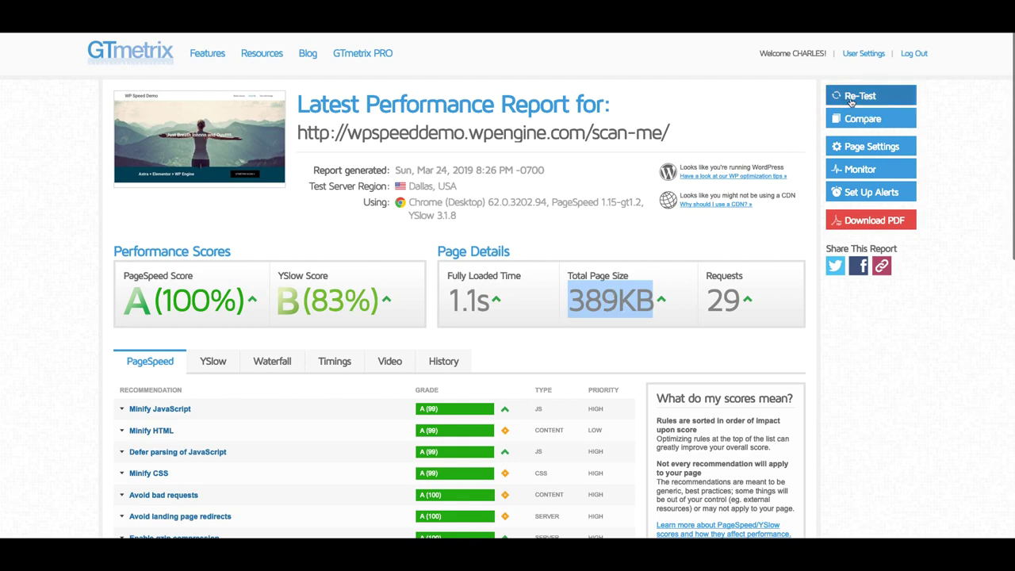
pyautogui.click(888, 99)
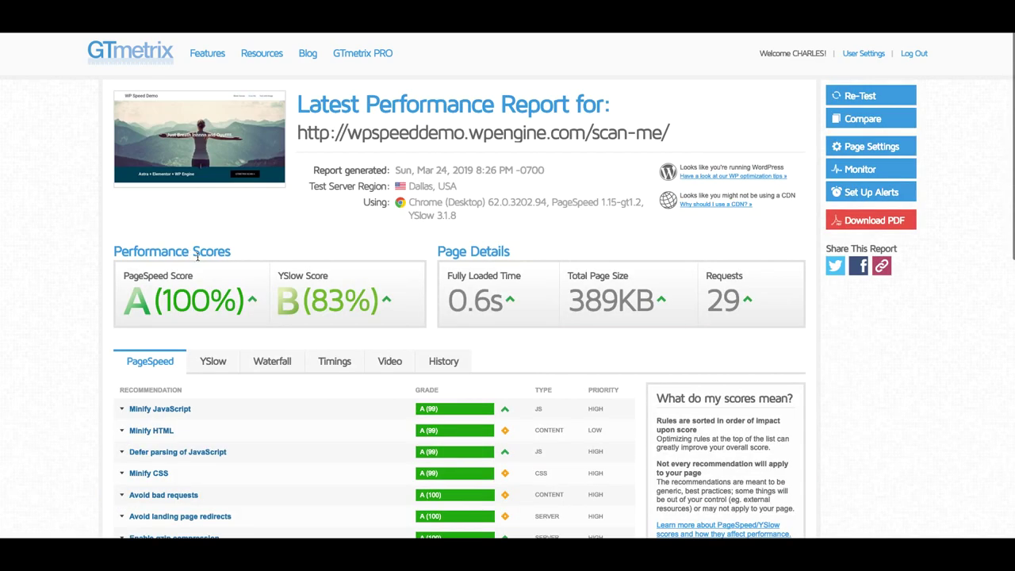
pyautogui.moveTo(448, 305); pyautogui.dragTo(809, 290)
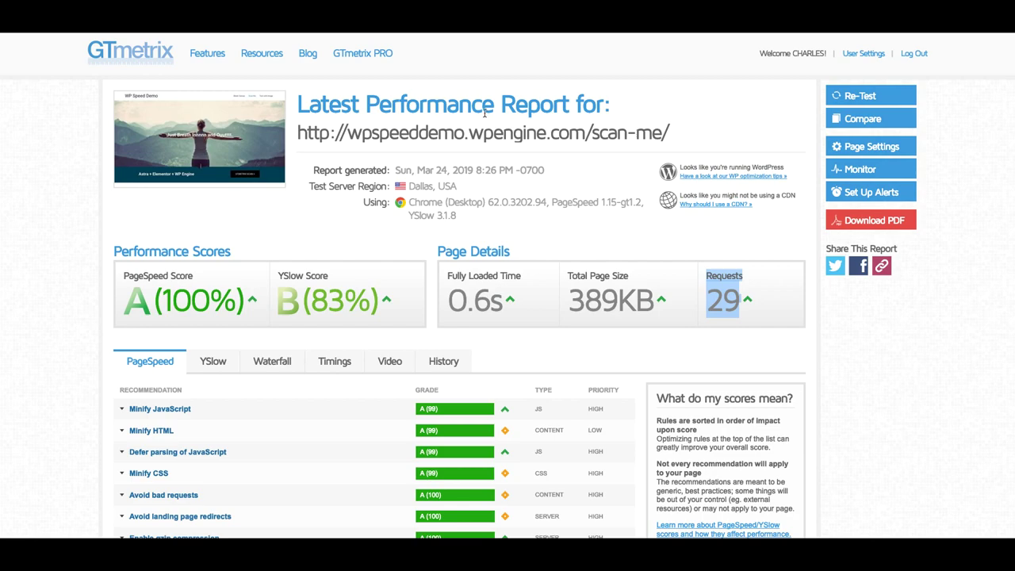
# Examine the Waterfall chart of the scan-me report for the requests loaded with lazy load enabled.
pyautogui.scroll(-2, 397, 219)
pyautogui.click(272, 319)
pyautogui.scroll(-3, 420, 267)
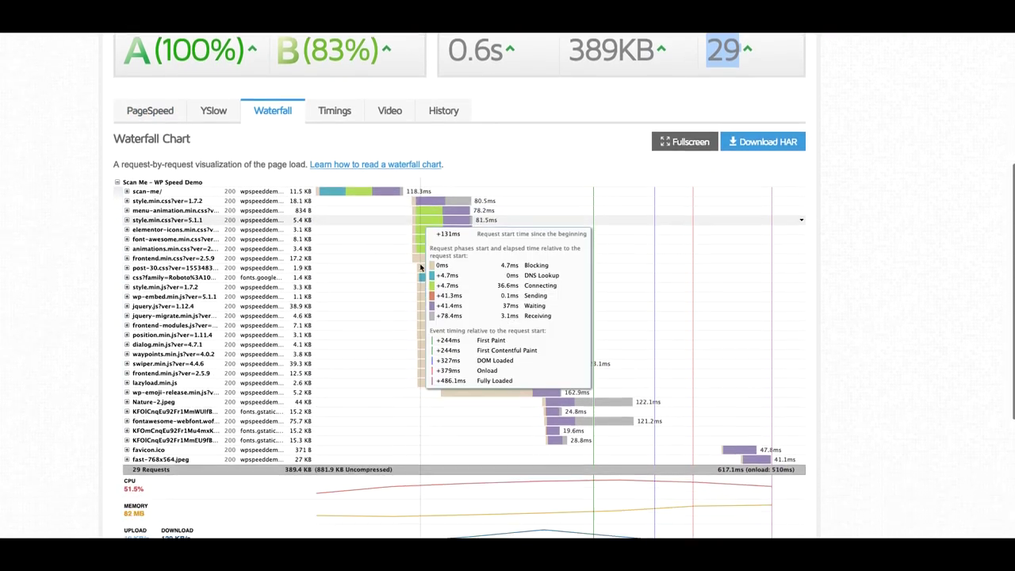
pyautogui.scroll(-1, 421, 267)
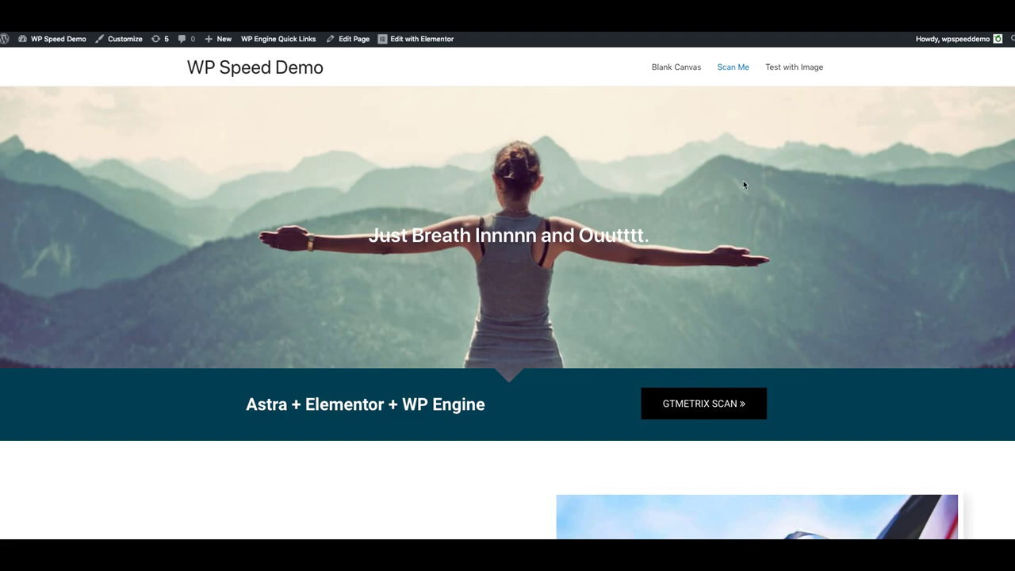
# Look through the live Scan Me page's images and video and compare them with the requests in the GTmetrix Waterfall chart.
pyautogui.scroll(-5, 744, 185)
pyautogui.scroll(-12, 710, 176)
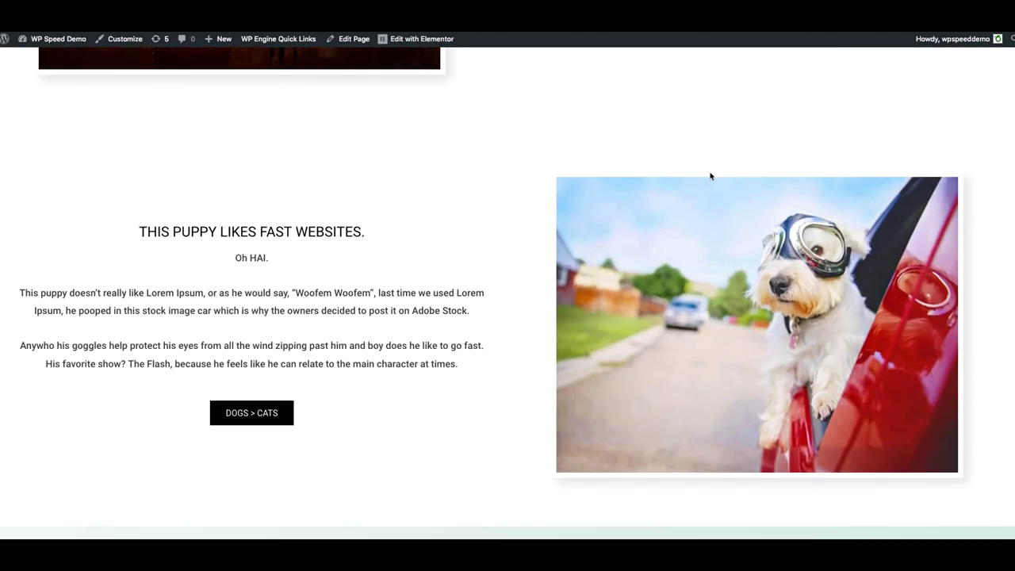
pyautogui.scroll(17, 706, 176)
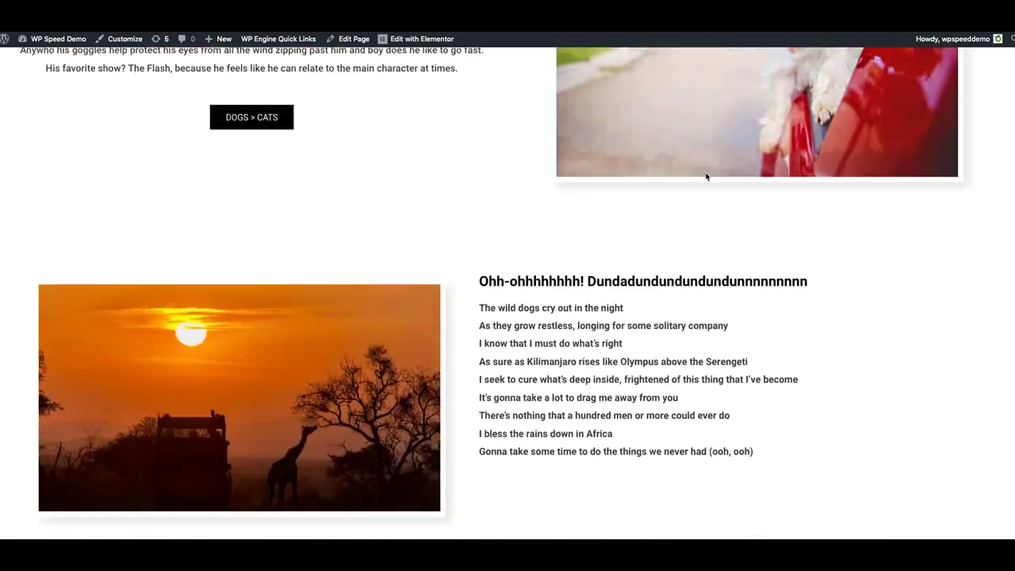
pyautogui.scroll(-1, 706, 176)
pyautogui.scroll(-15, 707, 176)
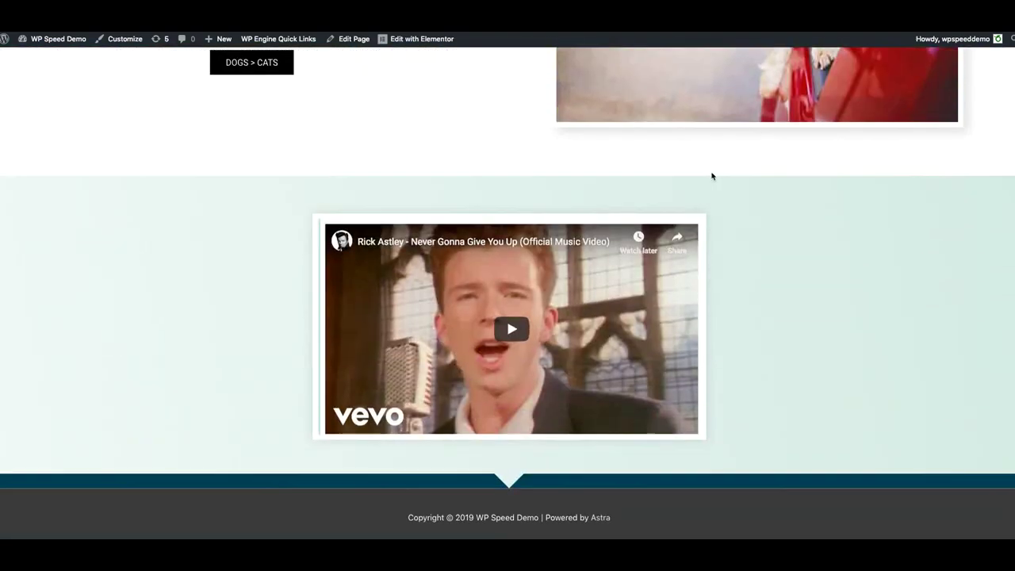
pyautogui.scroll(16, 501, 252)
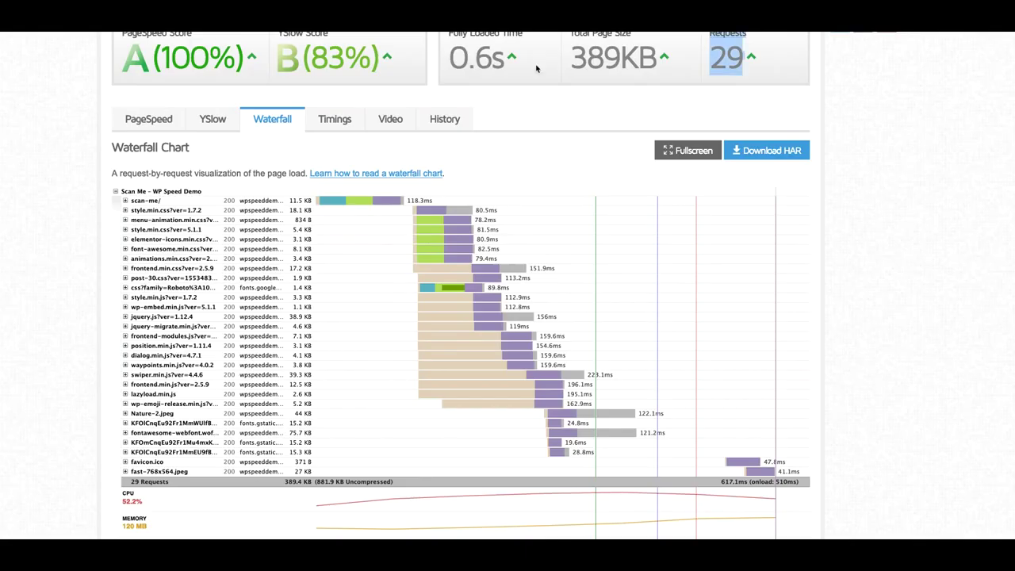
pyautogui.scroll(3, 477, 128)
pyautogui.scroll(-3, 468, 143)
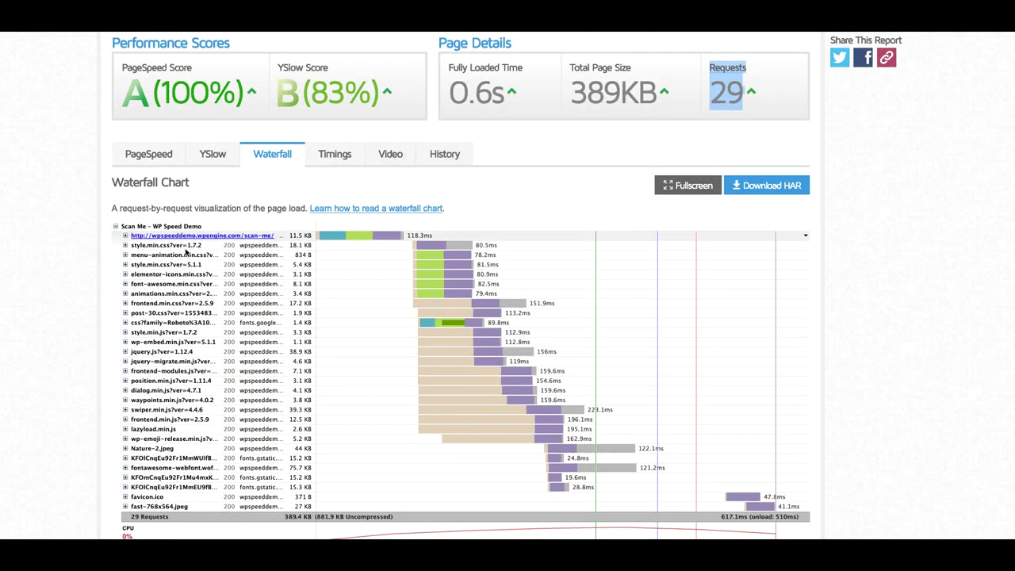
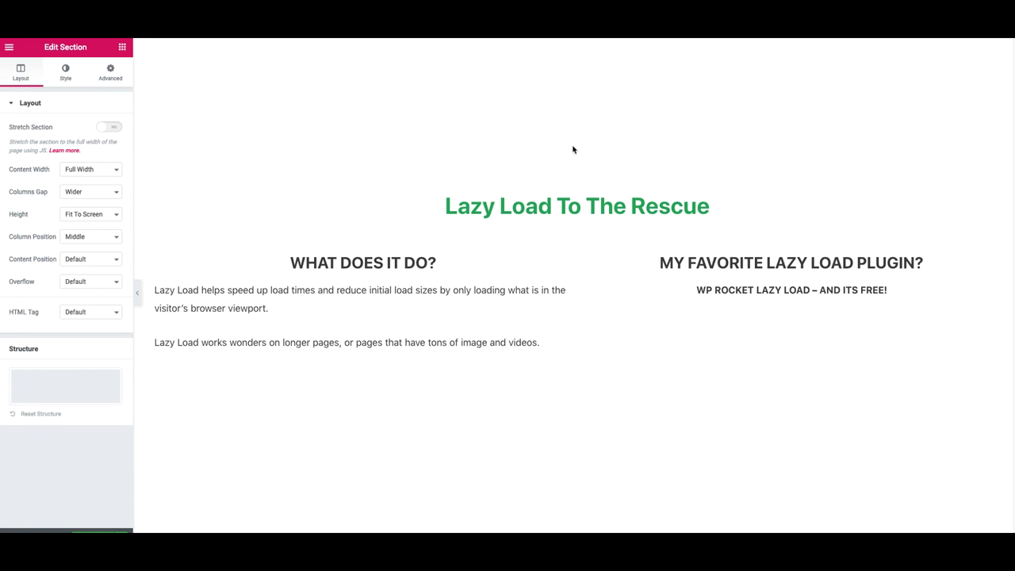
# Switch to the Elementor notes page and read the Entity Tags, Keep-Alive and Leverage Browser Caching section.
pyautogui.scroll(-5, 572, 149)
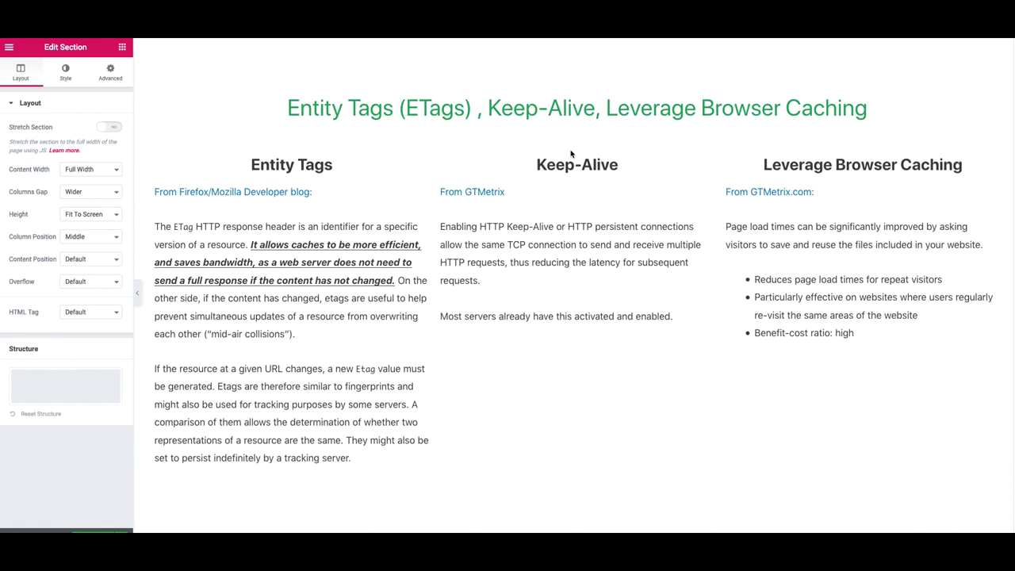
pyautogui.scroll(-1, 501, 154)
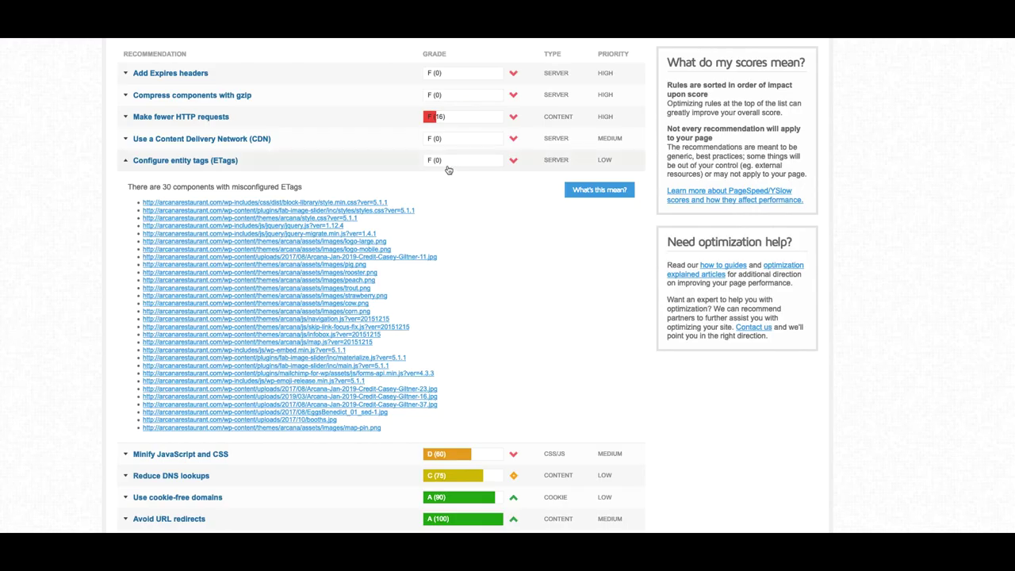
# In the arcanarestaurant.com GTmetrix report, collapse the ETags details and examine the PageSpeed recommendation Serve scaled images.
pyautogui.click(331, 167)
pyautogui.scroll(3, 333, 168)
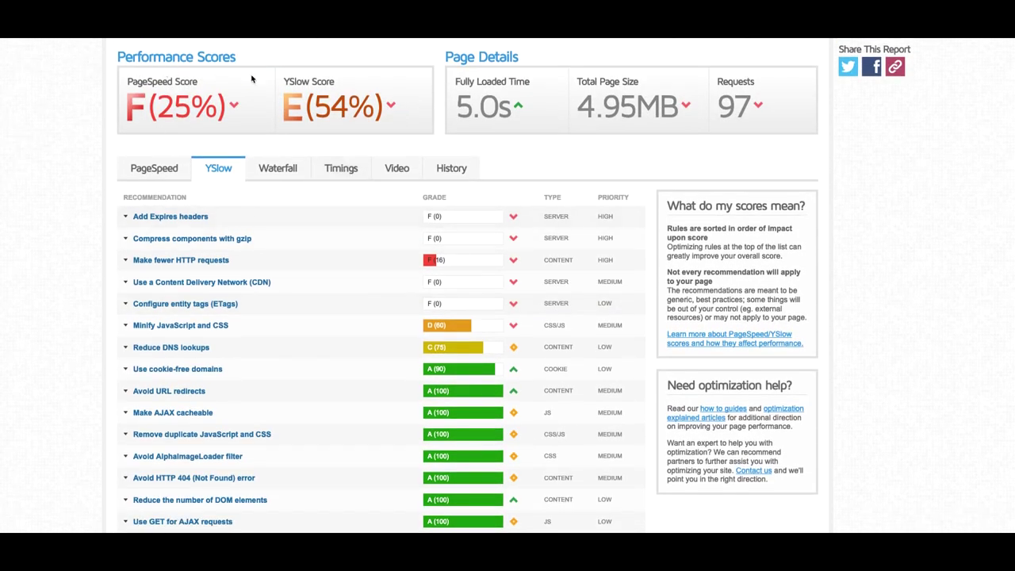
pyautogui.click(154, 168)
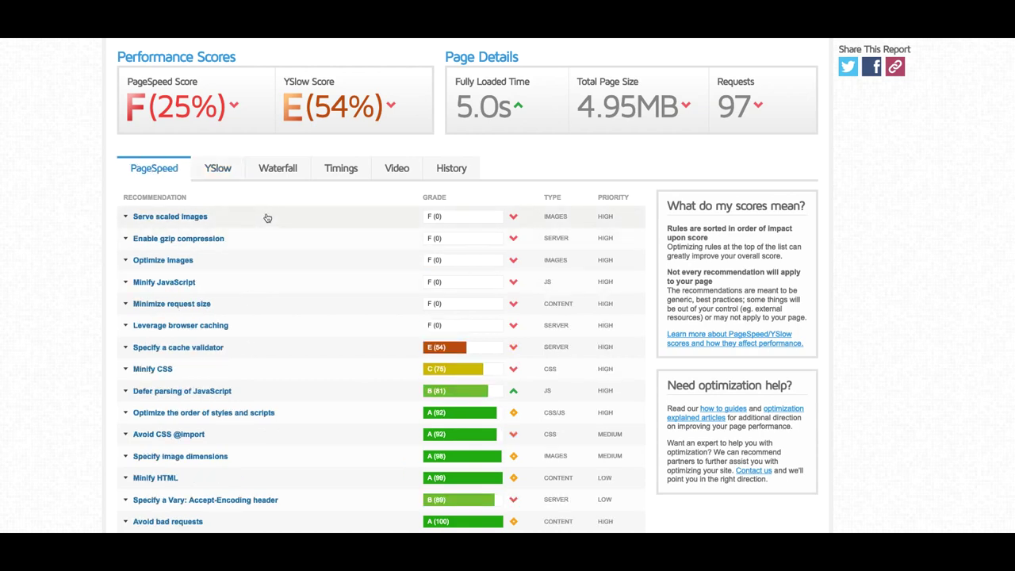
pyautogui.click(129, 218)
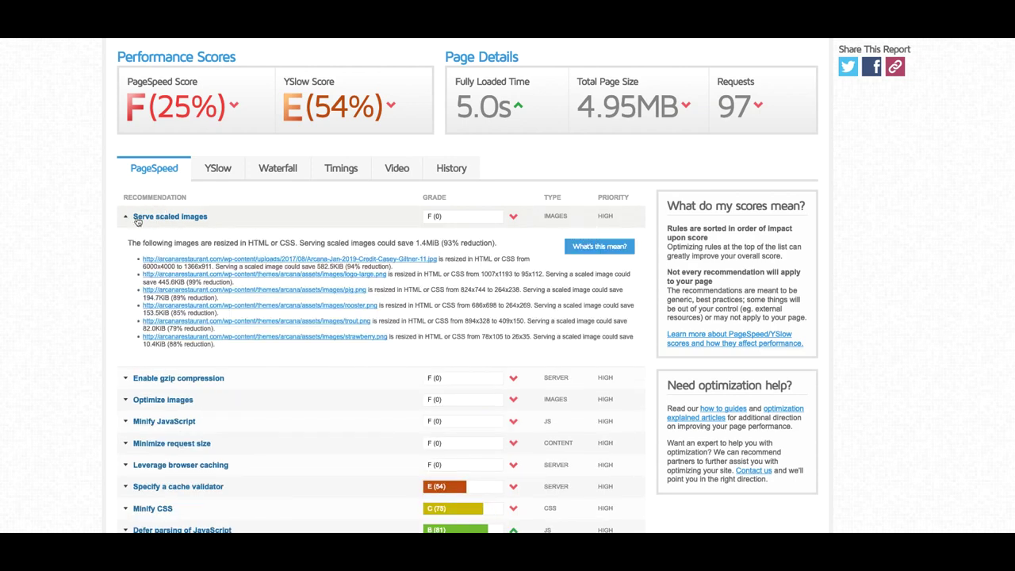
# Collapse the Serve scaled images details and review the images listed under the PageSpeed recommendation Optimize images.
pyautogui.click(192, 220)
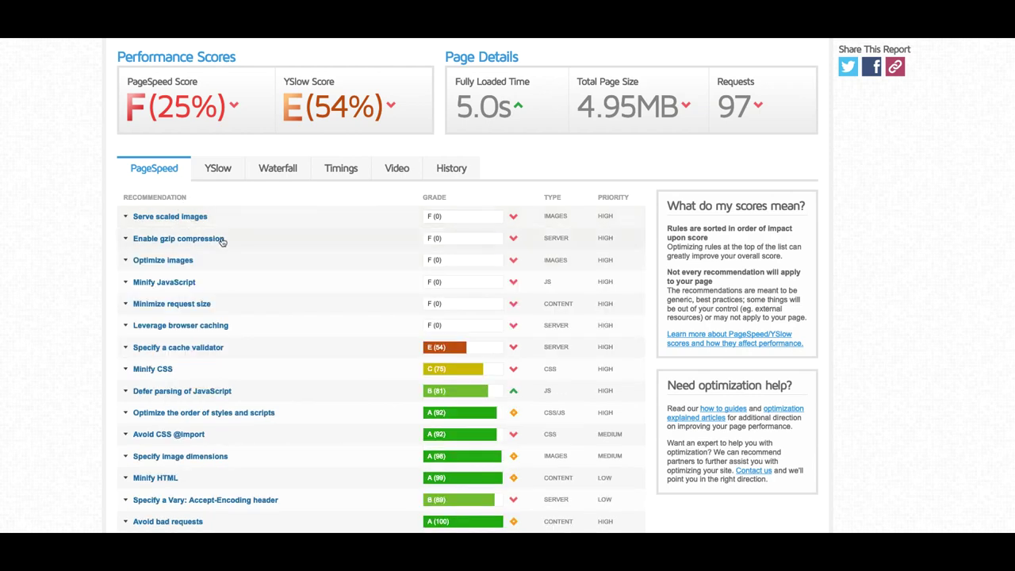
pyautogui.click(156, 262)
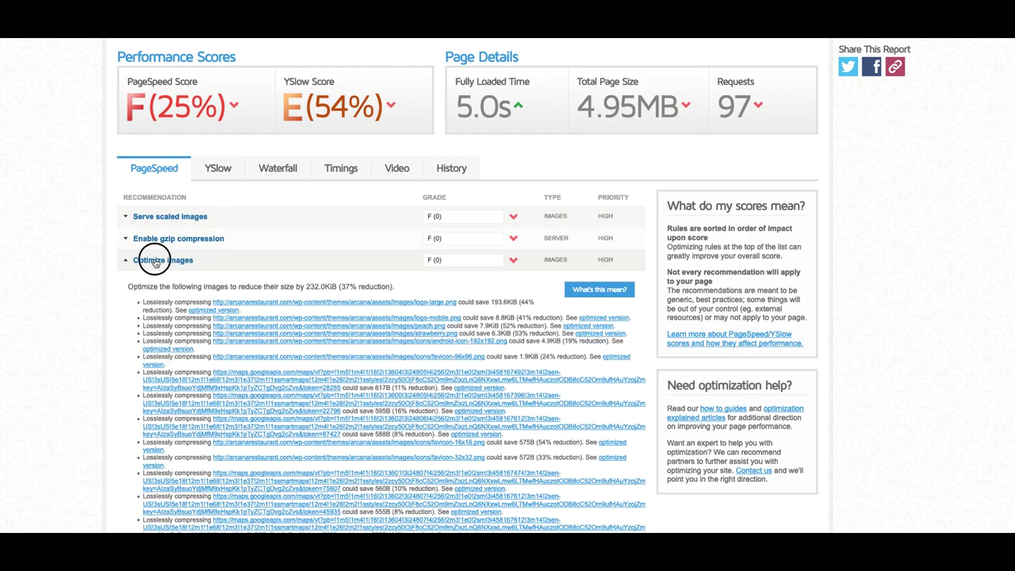
pyautogui.click(157, 262)
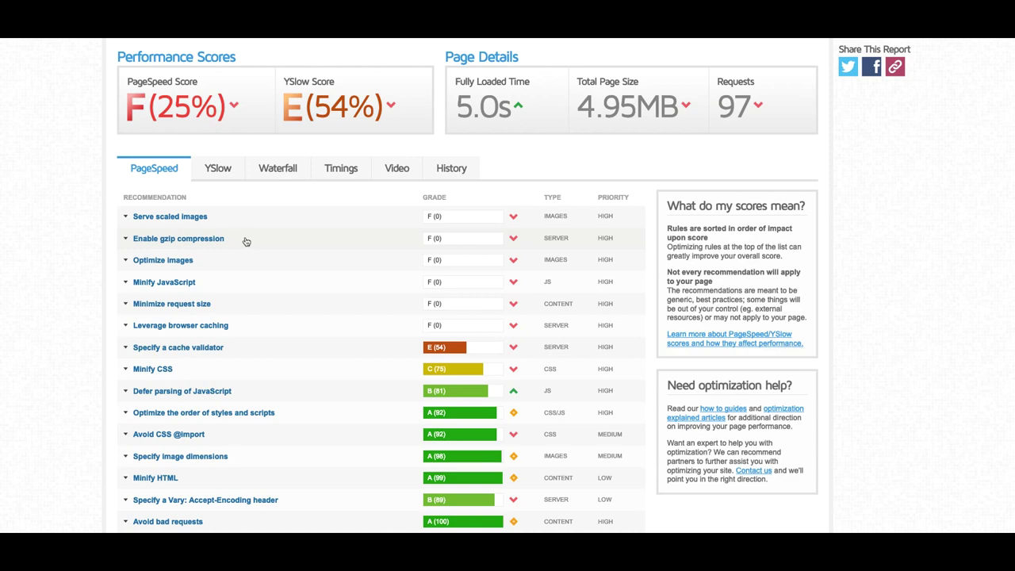
# Examine the cacheable resources listed under the PageSpeed recommendation Leverage browser caching.
pyautogui.click(254, 326)
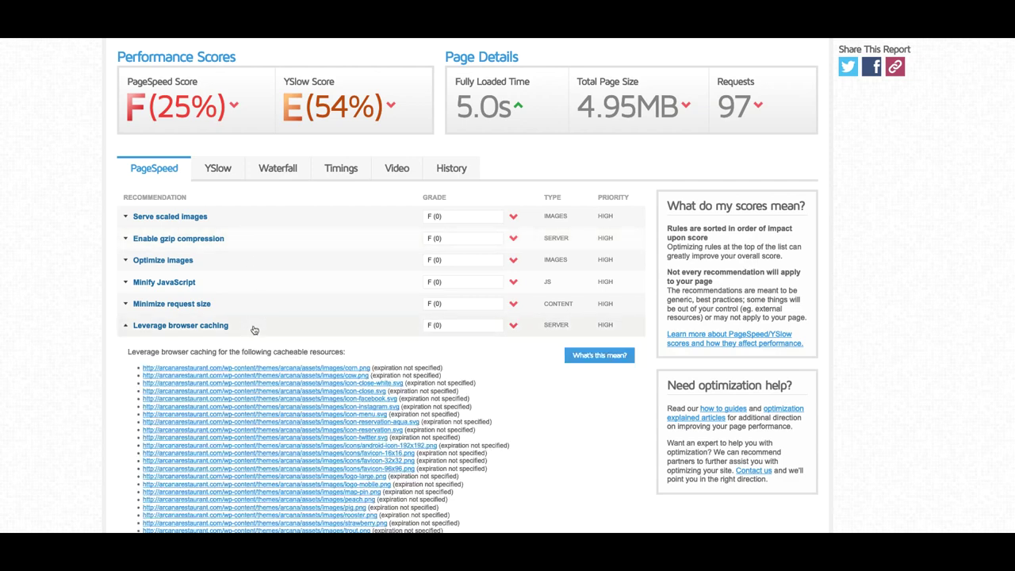
pyautogui.scroll(-2, 254, 325)
pyautogui.scroll(-1, 206, 309)
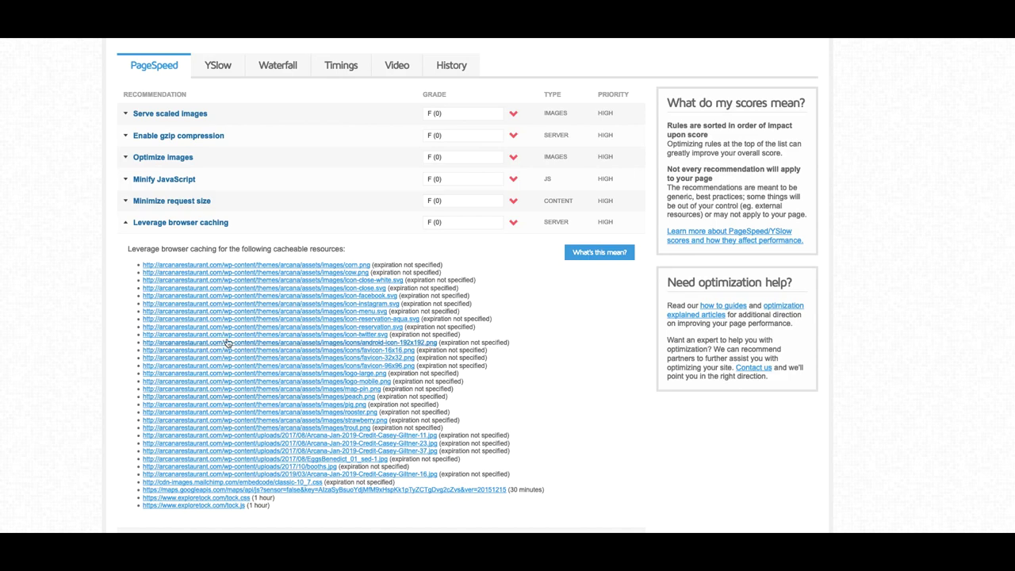
pyautogui.scroll(-3, 230, 329)
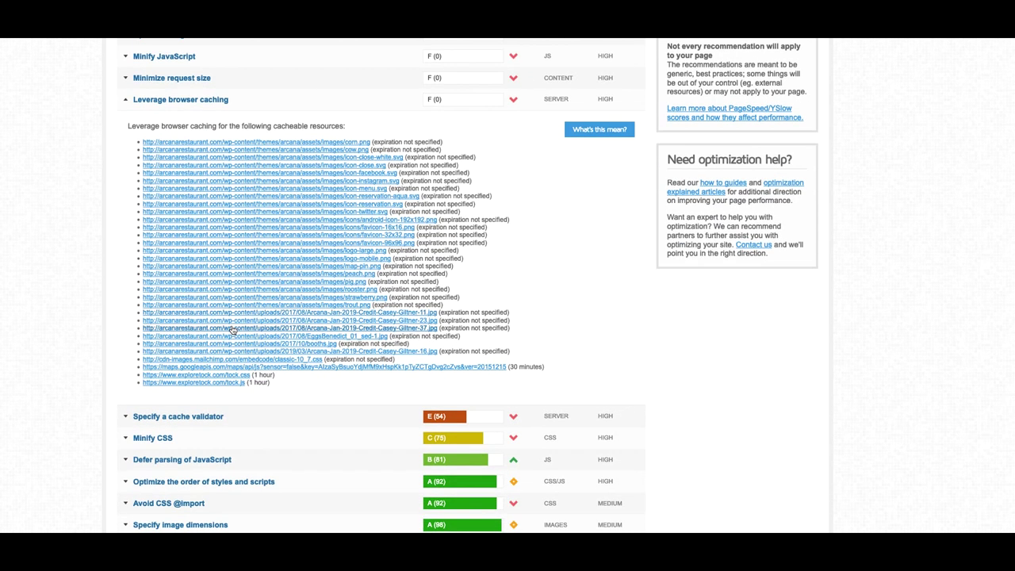
# Review the components listed under Configure entity tags (ETags) in the YSlow results, leaving the entry collapsed.
pyautogui.scroll(10, 227, 325)
pyautogui.click(217, 379)
pyautogui.scroll(-4, 238, 333)
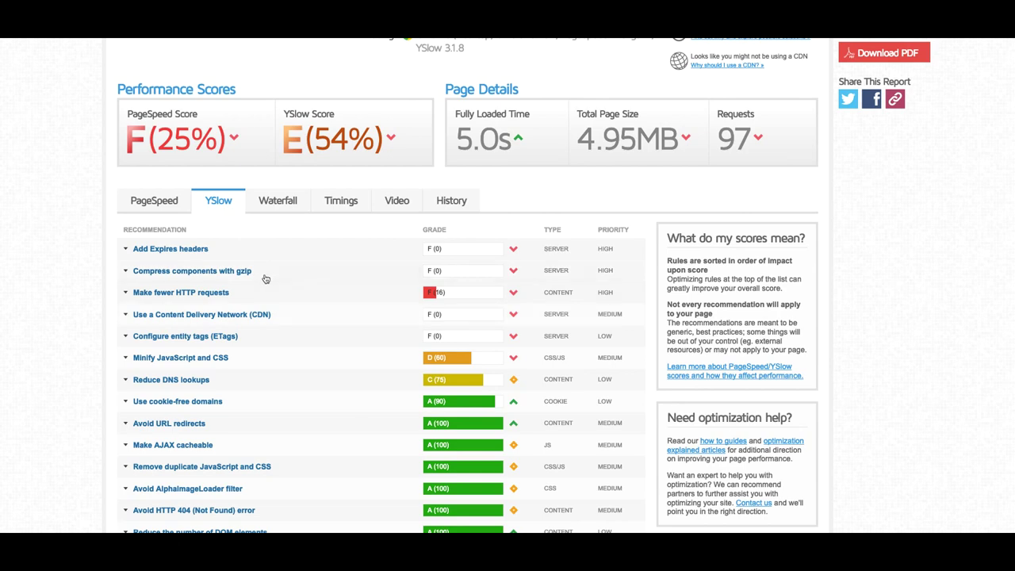
pyautogui.click(268, 336)
pyautogui.scroll(-2, 238, 301)
pyautogui.scroll(-3, 238, 333)
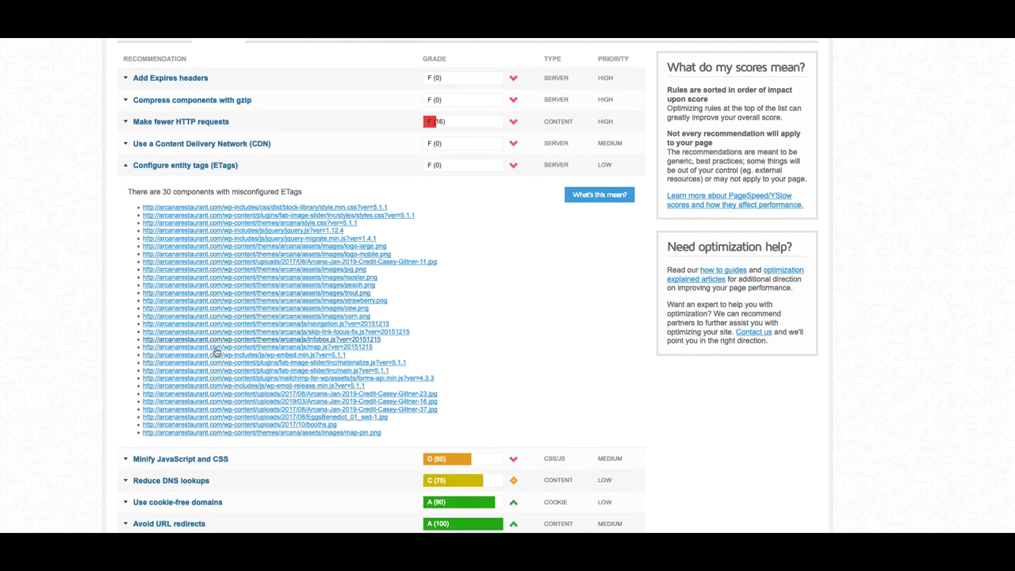
pyautogui.scroll(1, 250, 311)
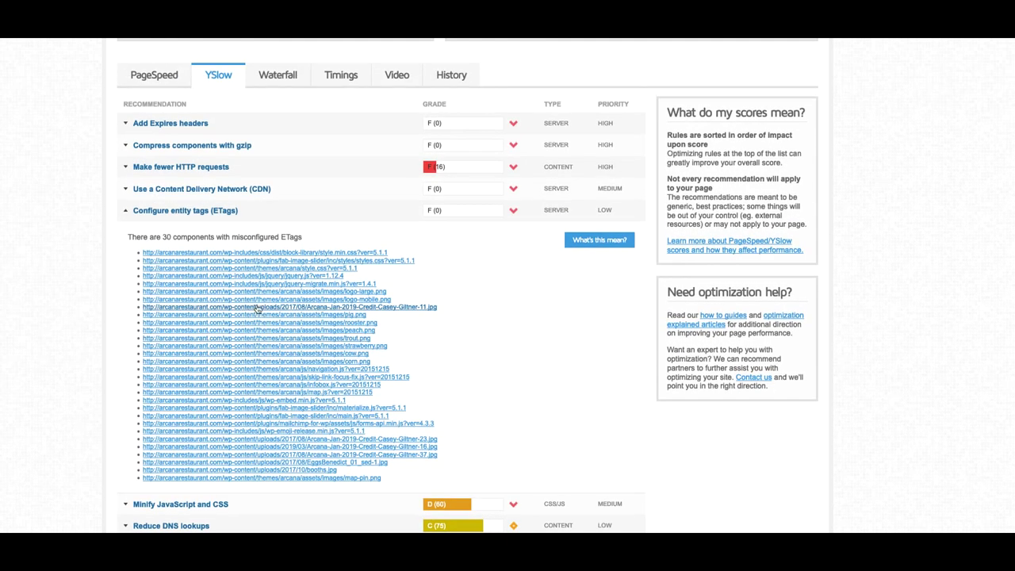
pyautogui.click(260, 213)
# Return to the PageSpeed results, read the Enable gzip compression details, and collapse both that entry and Leverage browser caching.
pyautogui.click(174, 77)
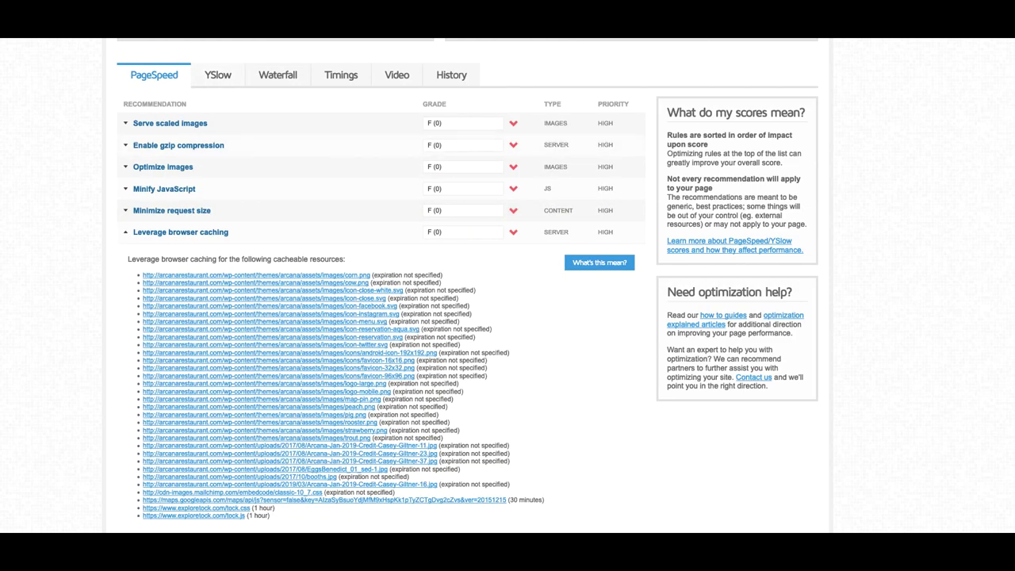
pyautogui.scroll(-2, 286, 82)
pyautogui.scroll(2, 288, 84)
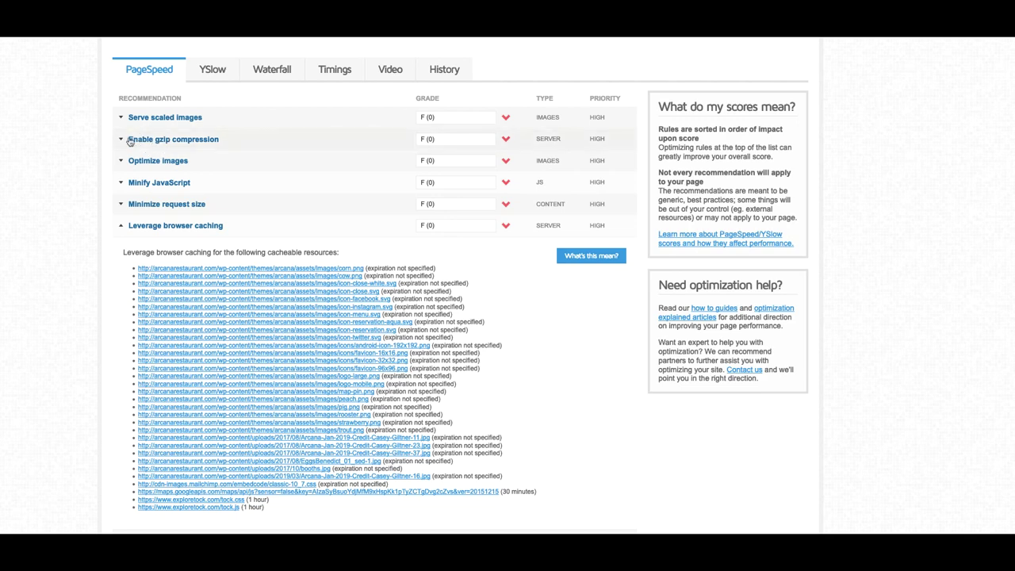
pyautogui.click(275, 139)
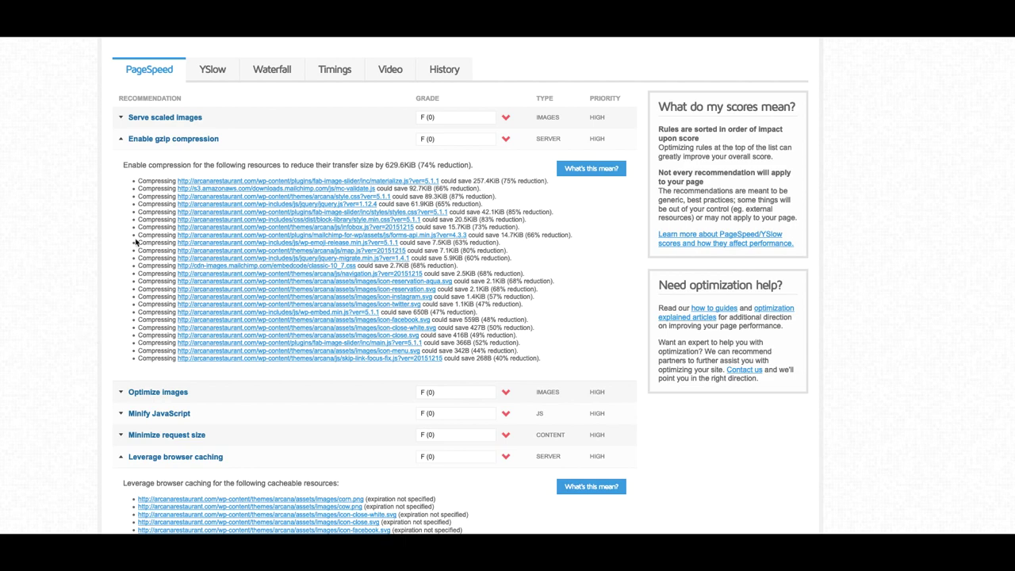
pyautogui.click(120, 140)
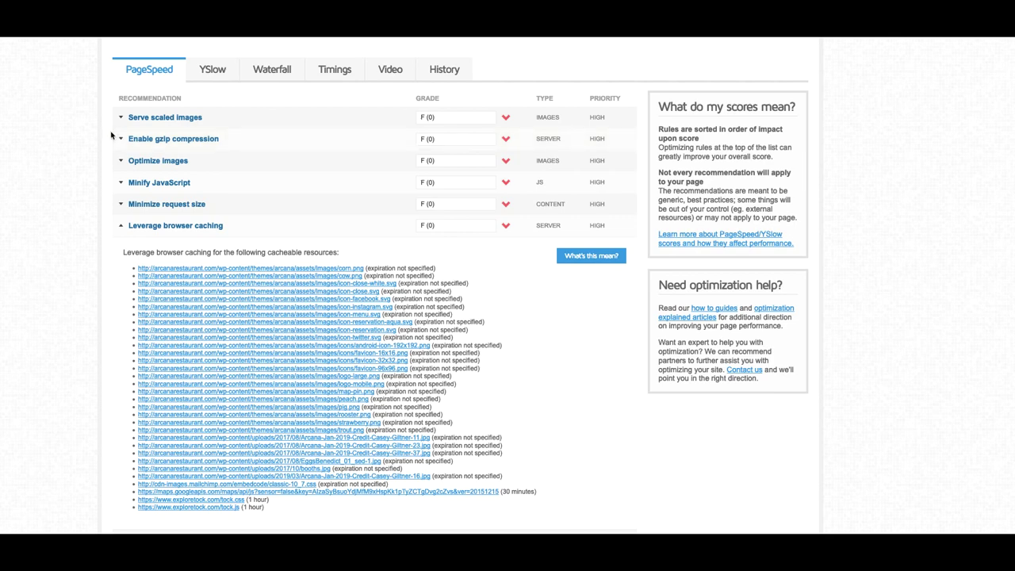
pyautogui.click(159, 227)
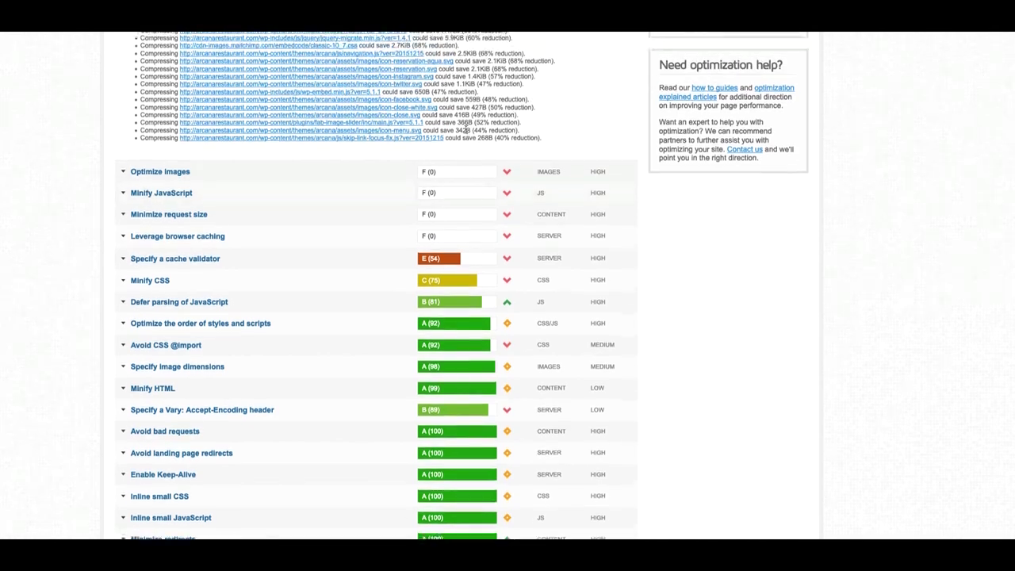
# Go back over the individual files listed under Enable gzip compression, leaving the entry expanded.
pyautogui.scroll(5, 466, 130)
pyautogui.click(272, 113)
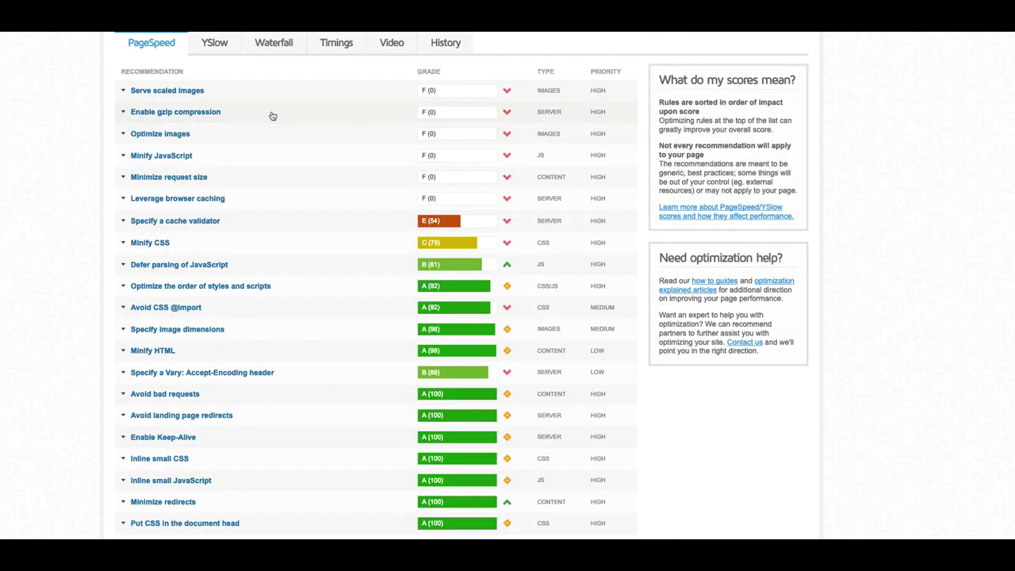
pyautogui.scroll(3, 272, 115)
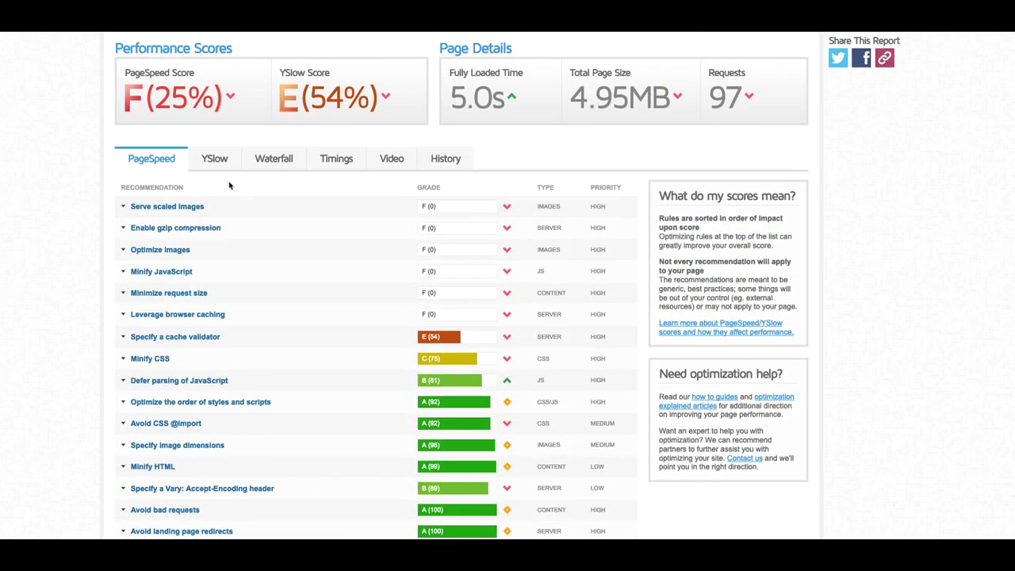
pyautogui.click(241, 229)
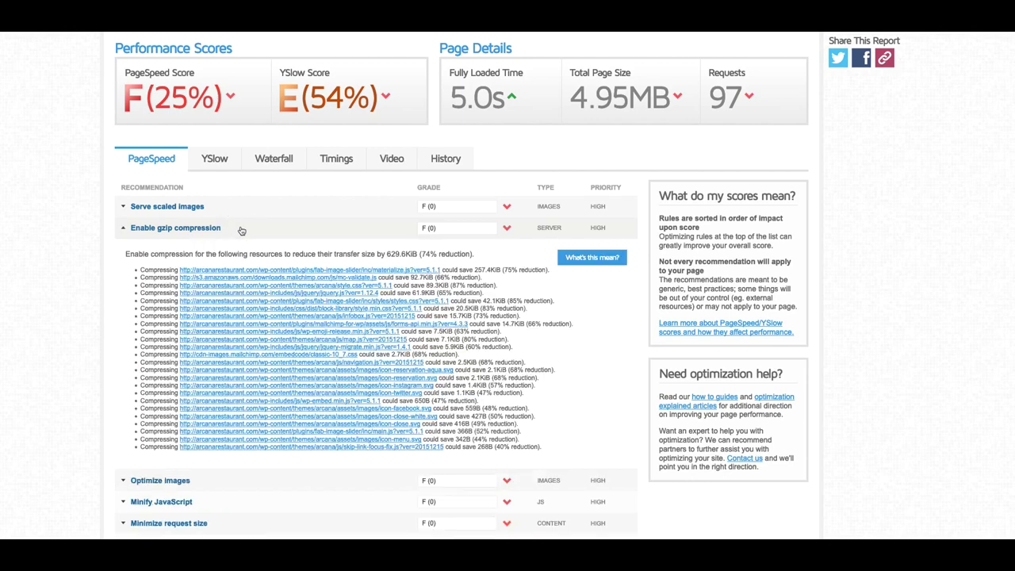
pyautogui.scroll(-1, 238, 222)
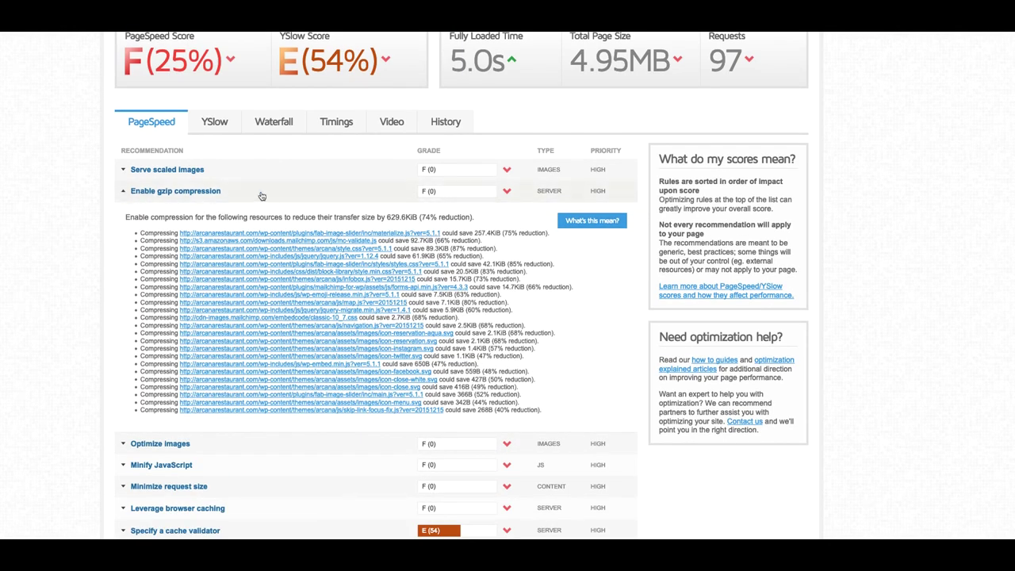
pyautogui.scroll(-1, 265, 202)
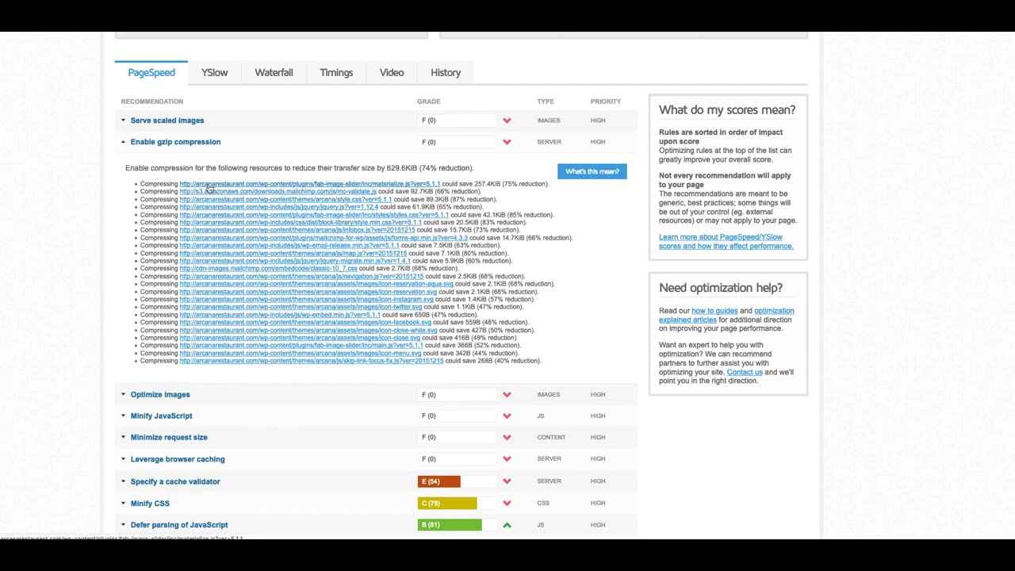
pyautogui.scroll(-1, 218, 188)
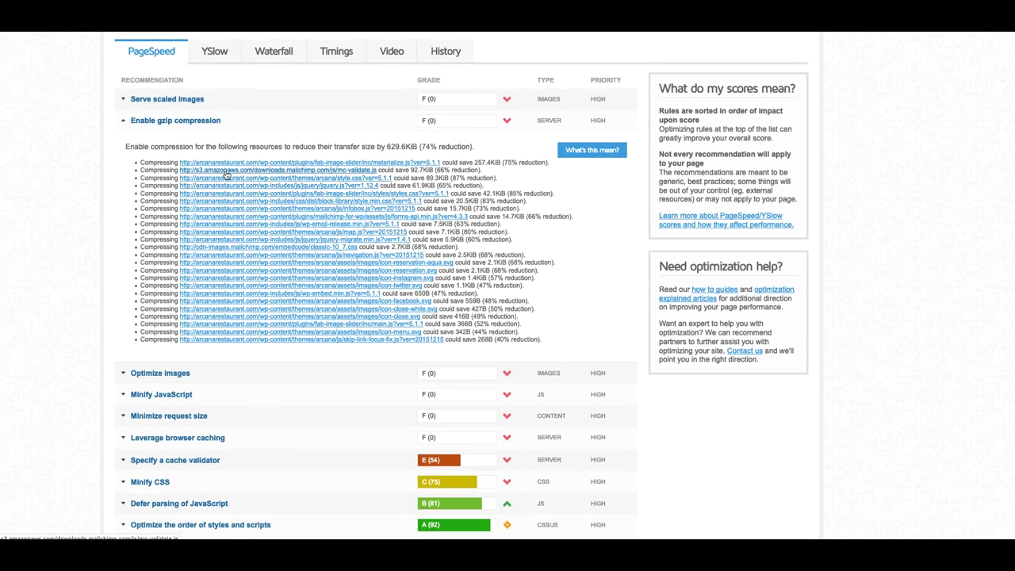
pyautogui.scroll(-2, 253, 192)
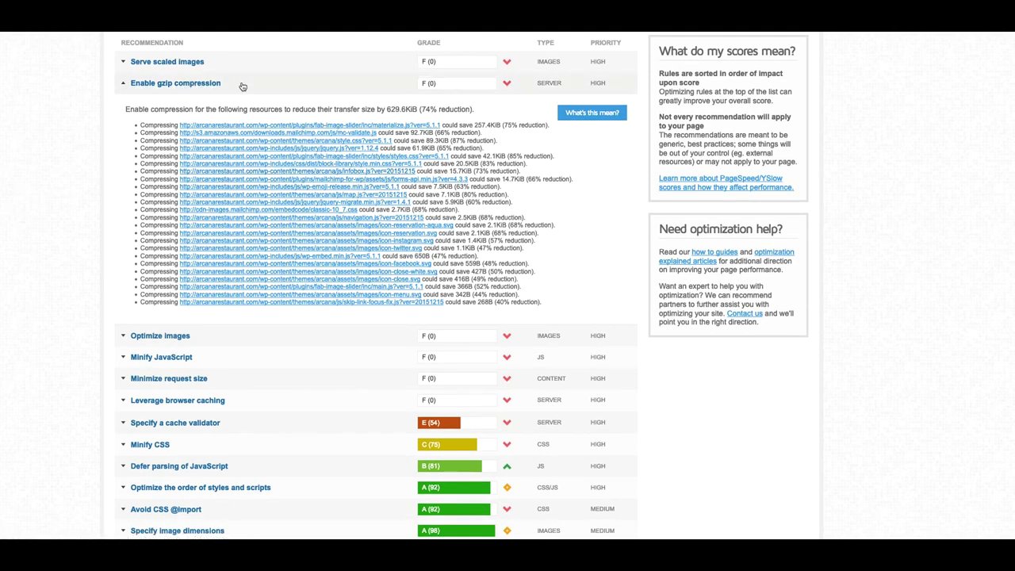
pyautogui.click(241, 86)
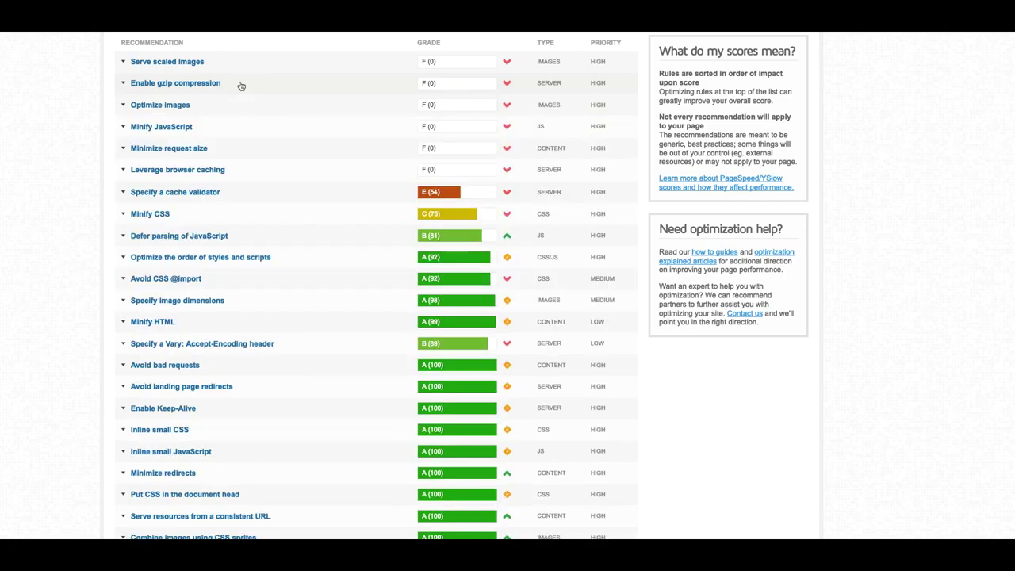
pyautogui.click(242, 86)
pyautogui.scroll(-1, 206, 111)
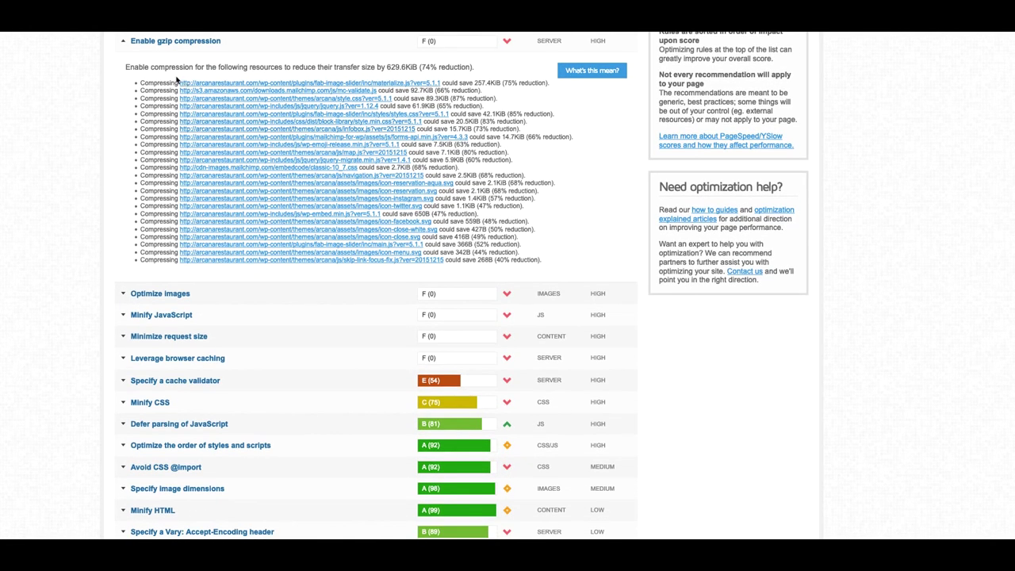
pyautogui.scroll(-4, 197, 204)
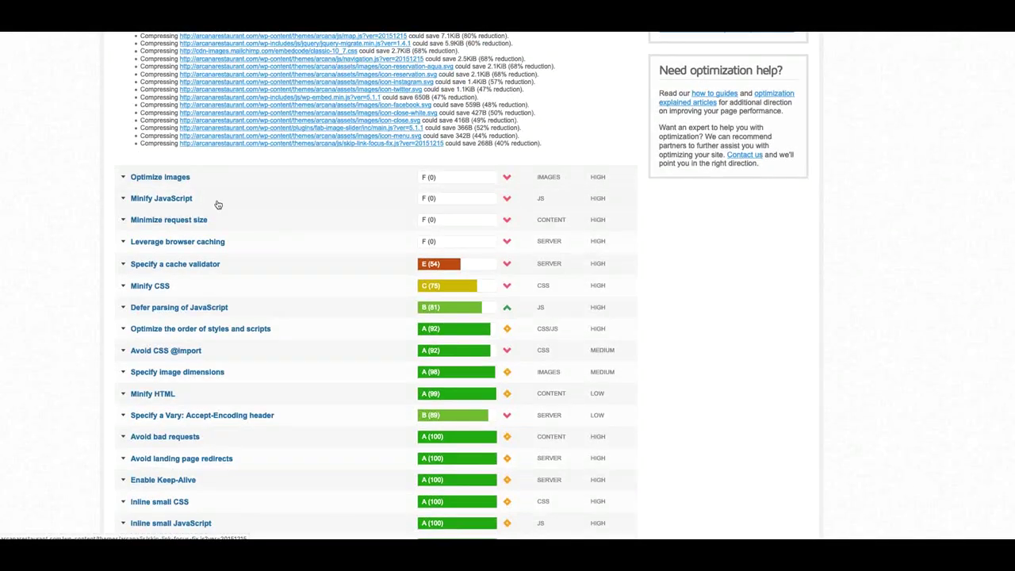
# Expand Leverage browser caching again and read the expiration noted for each resource.
pyautogui.click(250, 206)
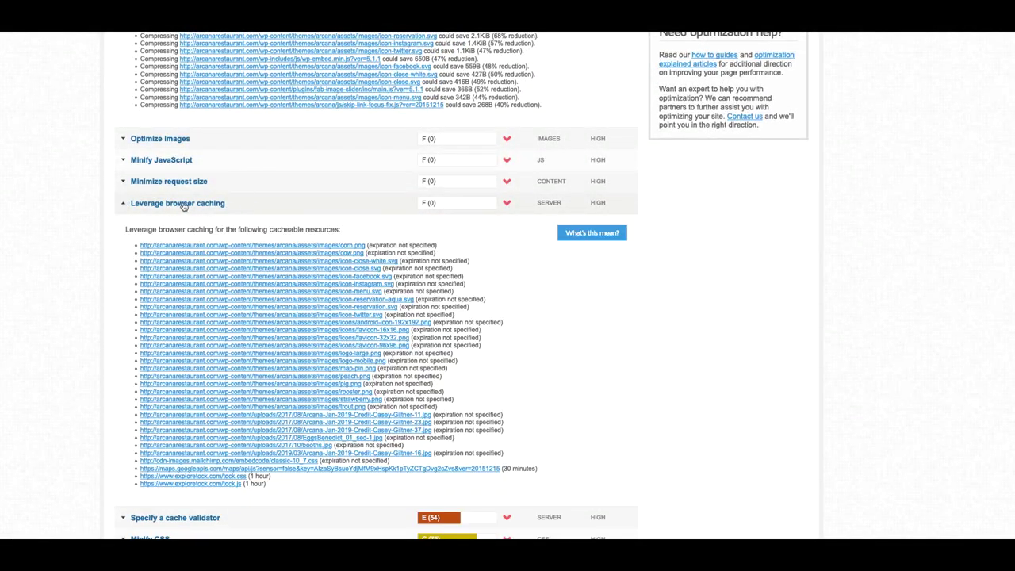
pyautogui.scroll(-2, 249, 204)
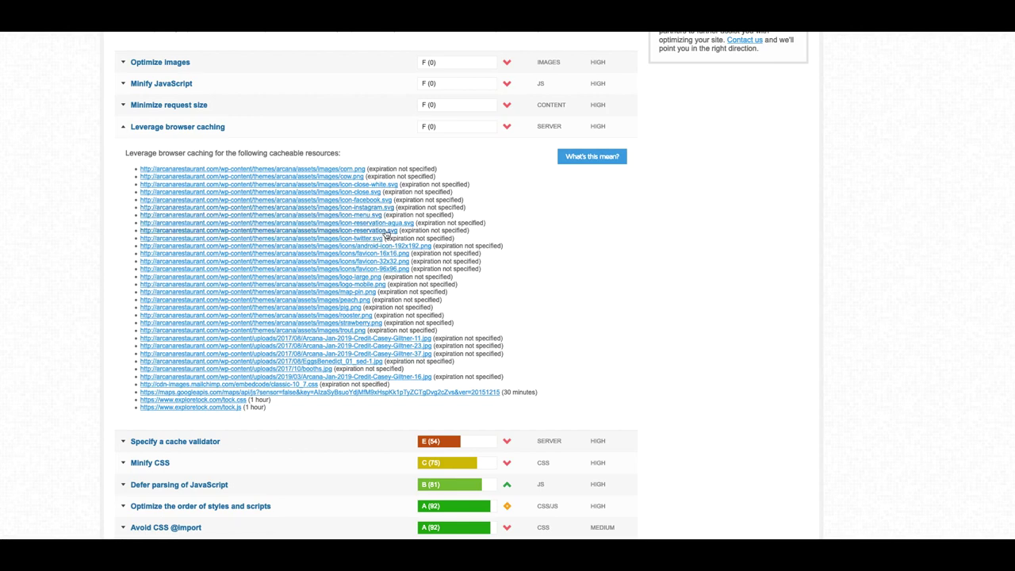
pyautogui.scroll(1, 396, 210)
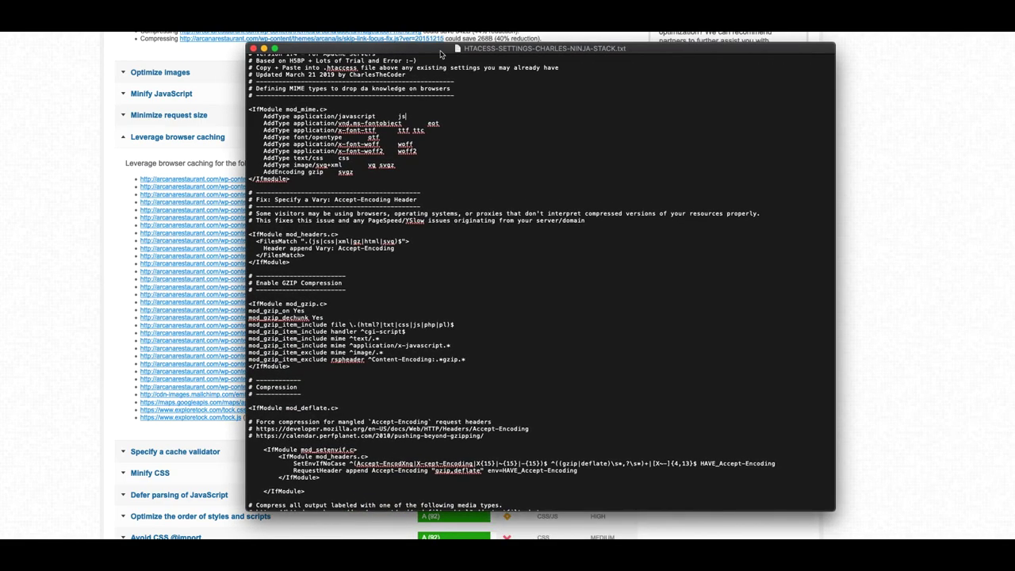
# In the .htaccess settings text file, examine the mod_mime section, highlighting the woff font lines and the SVG and gzip encoding lines.
pyautogui.scroll(1, 485, 125)
pyautogui.click(485, 124)
pyautogui.moveTo(301, 197); pyautogui.dragTo(316, 101)
pyautogui.moveTo(443, 162); pyautogui.dragTo(262, 155)
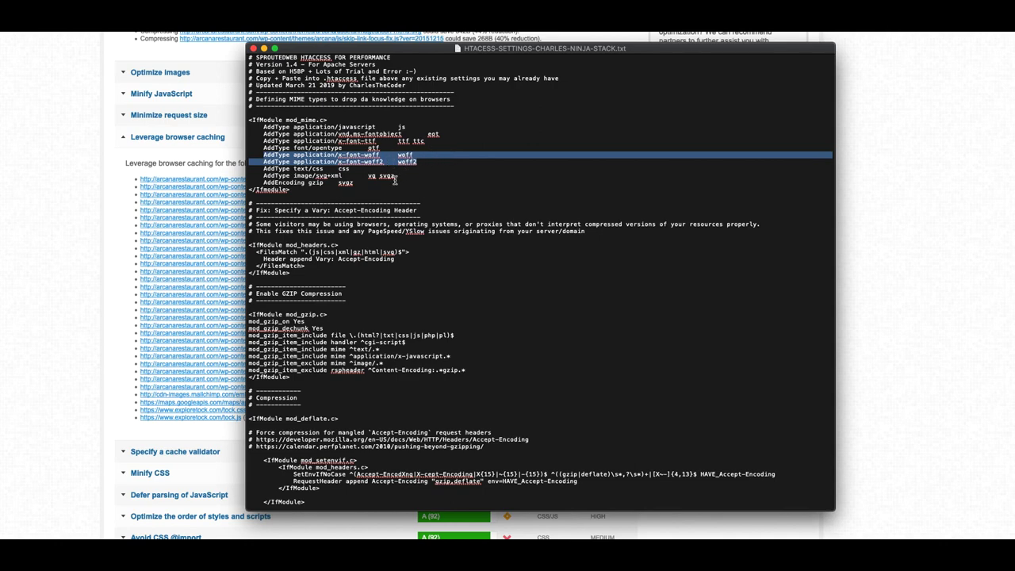
pyautogui.moveTo(365, 183); pyautogui.dragTo(270, 175)
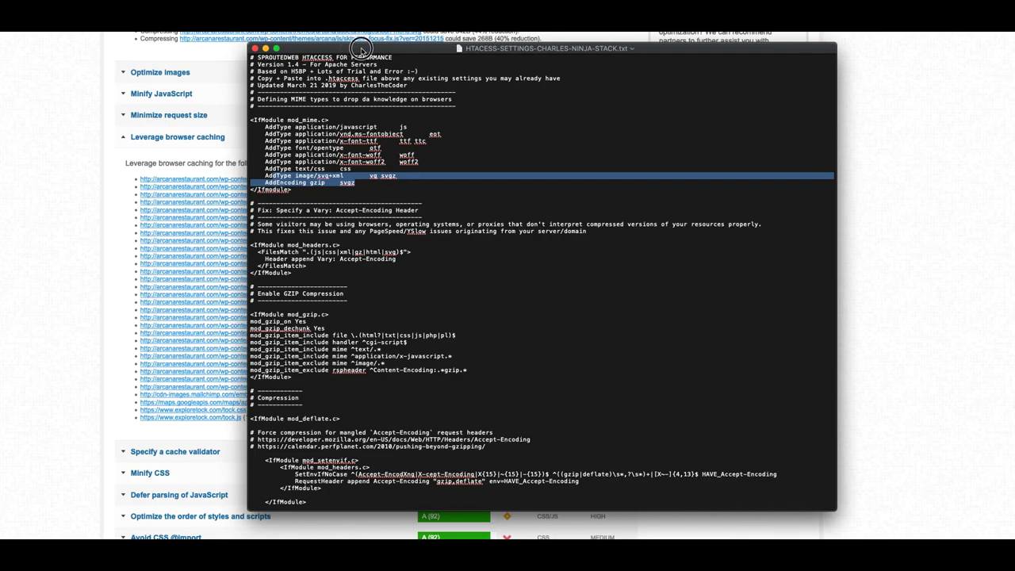
# Switch back to the GTmetrix report and review the YSlow recommendation Compress components with gzip, leaving it collapsed.
pyautogui.press('super+tab')
pyautogui.scroll(-5, 388, 195)
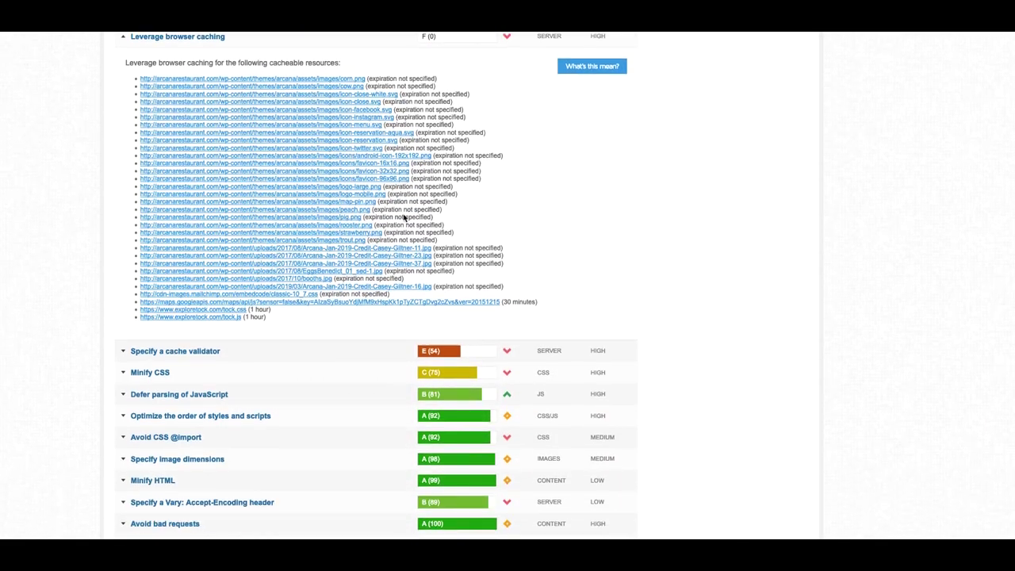
pyautogui.scroll(4, 268, 232)
pyautogui.scroll(10, 268, 232)
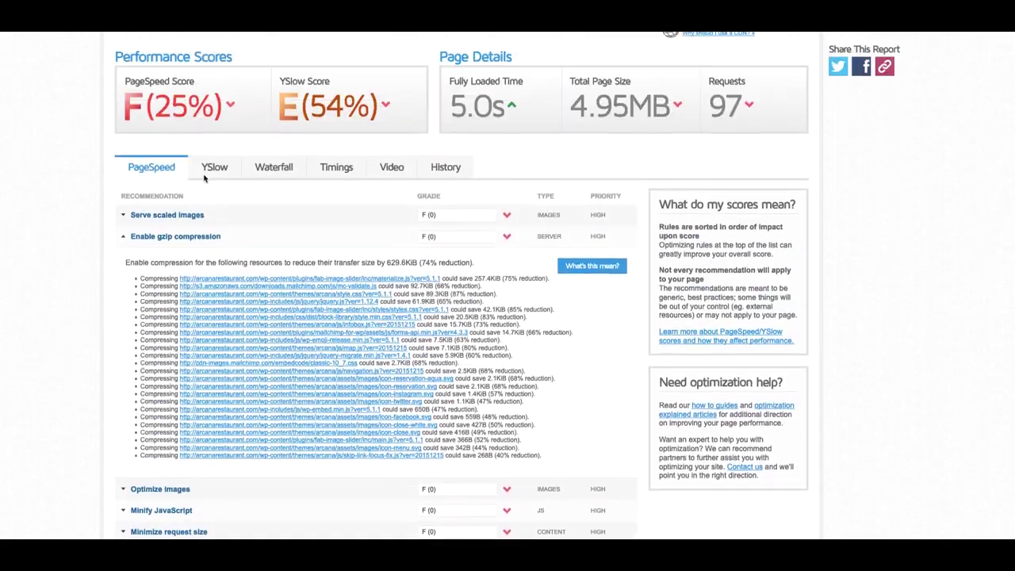
pyautogui.click(214, 218)
pyautogui.scroll(-1, 254, 220)
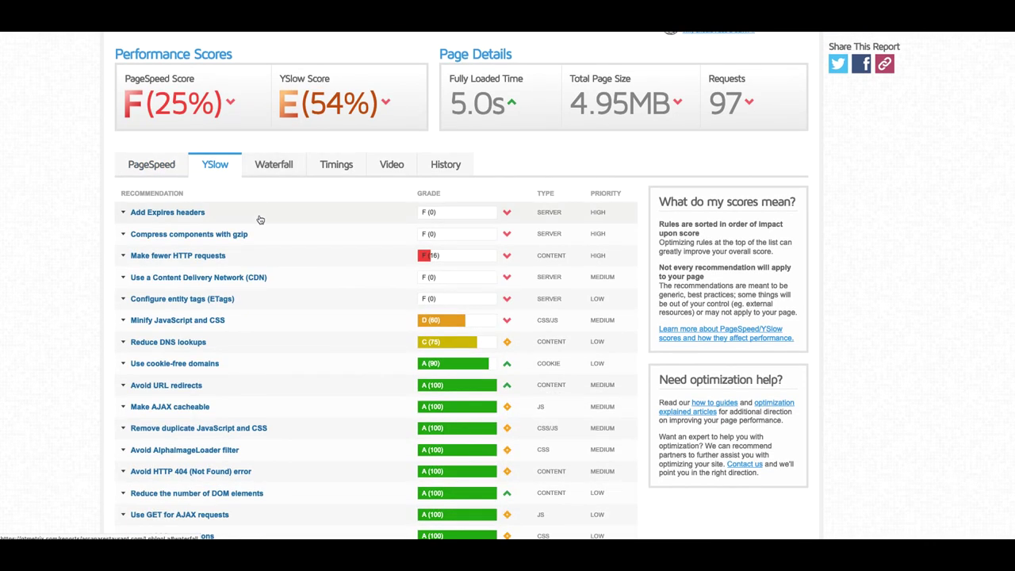
pyautogui.scroll(-1, 289, 220)
pyautogui.click(285, 213)
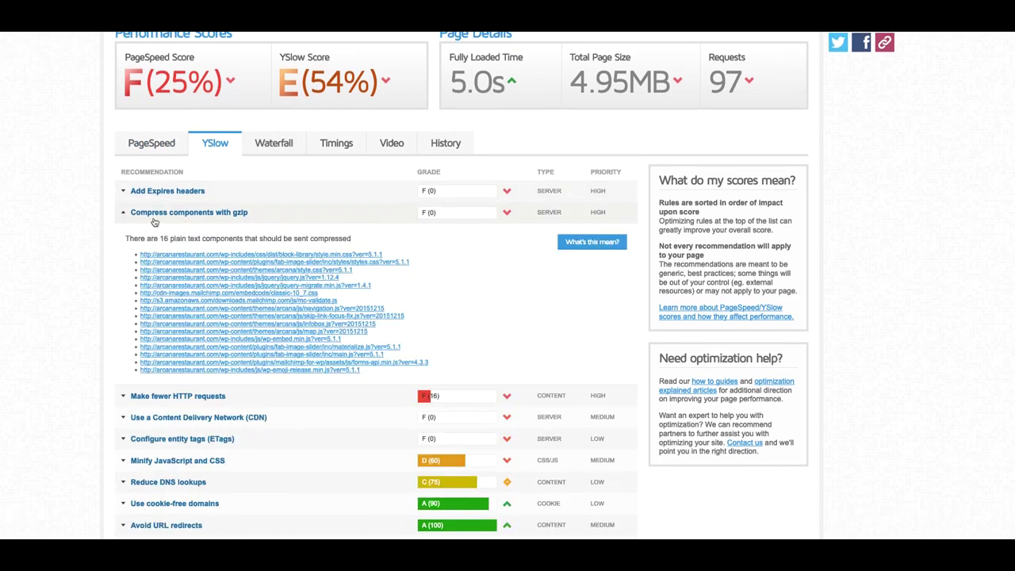
pyautogui.click(271, 214)
# Expand Configure entity tags (ETags) in the YSlow results and examine the listed components.
pyautogui.scroll(-2, 270, 222)
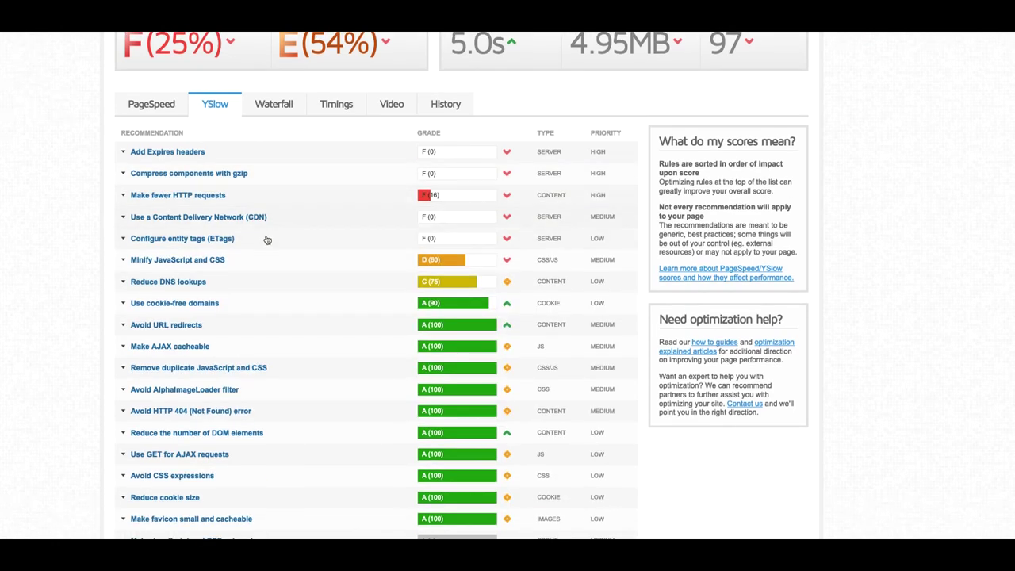
pyautogui.click(267, 237)
pyautogui.scroll(-2, 276, 253)
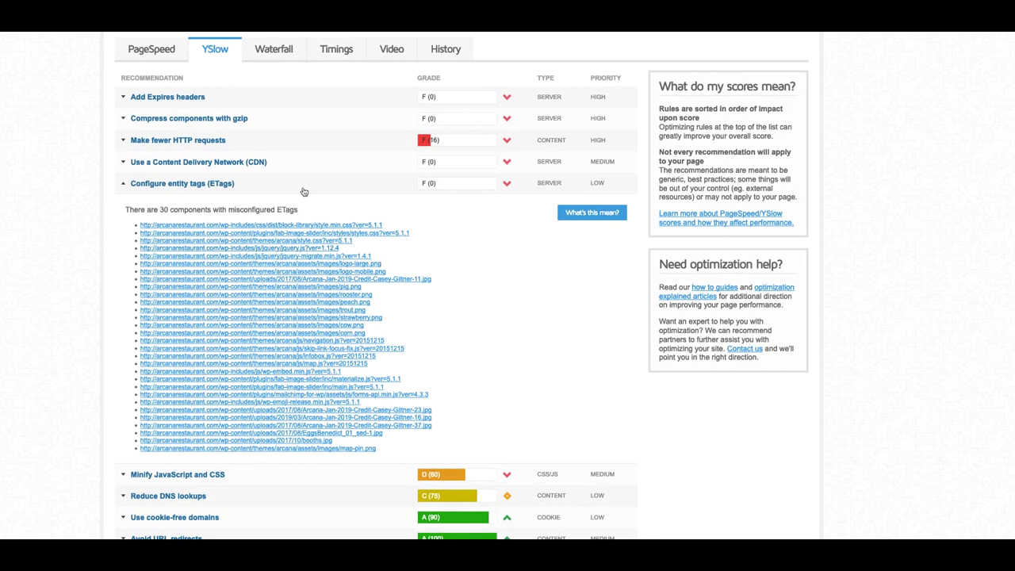
# Collapse the ETags recommendation and copy the entire contents of the .htaccess settings text file, through the final Options -Indexes line.
pyautogui.click(281, 184)
pyautogui.scroll(2, 281, 189)
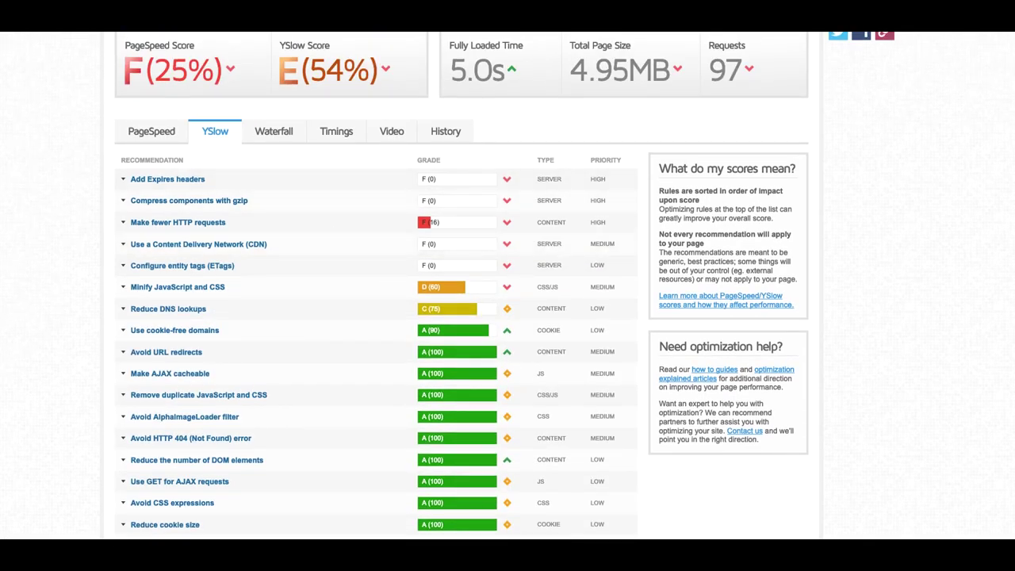
pyautogui.press('super+Tab')
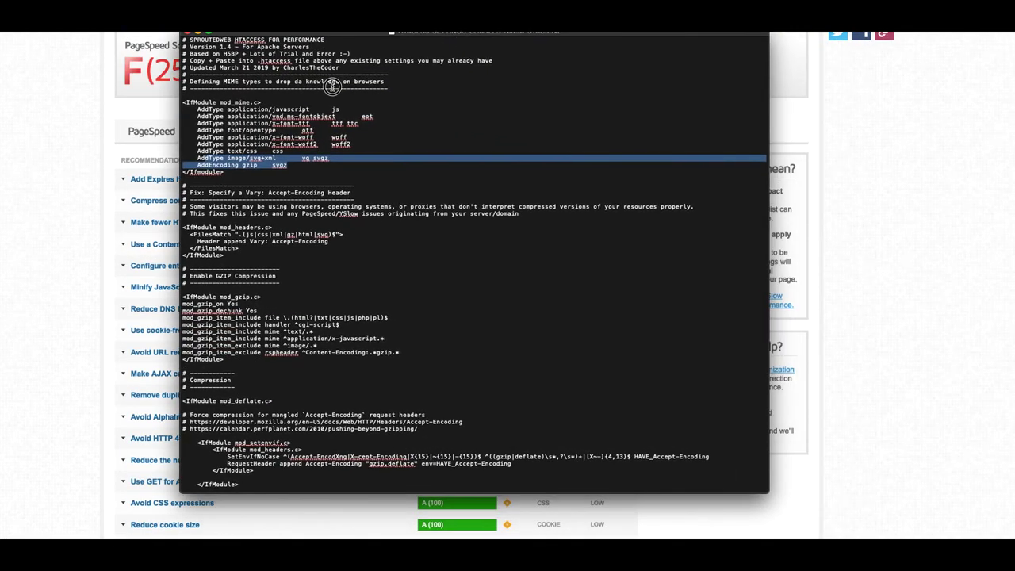
pyautogui.click(331, 87)
pyautogui.moveTo(183, 39); pyautogui.dragTo(452, 382)
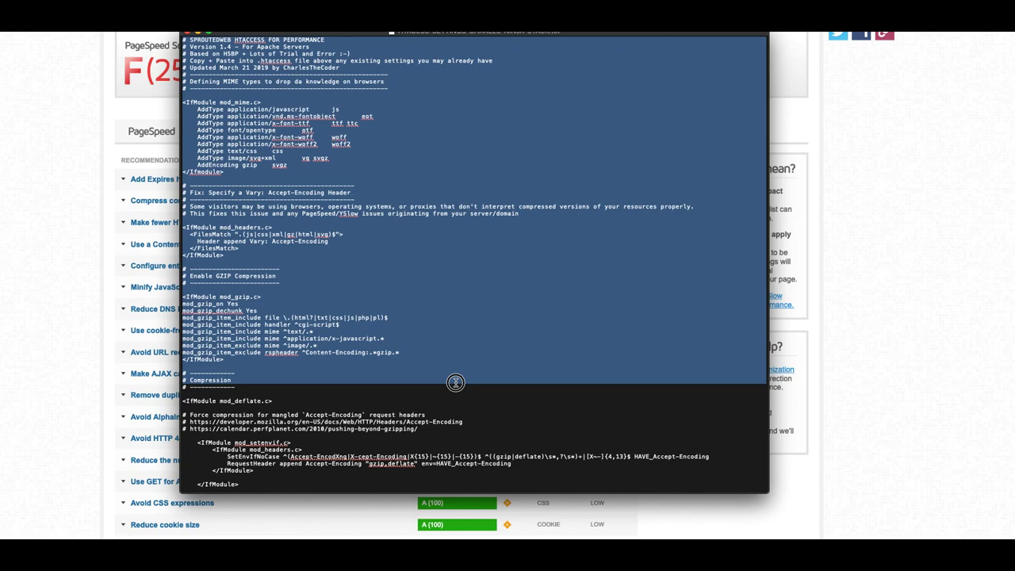
pyautogui.moveTo(455, 382); pyautogui.dragTo(587, 536)
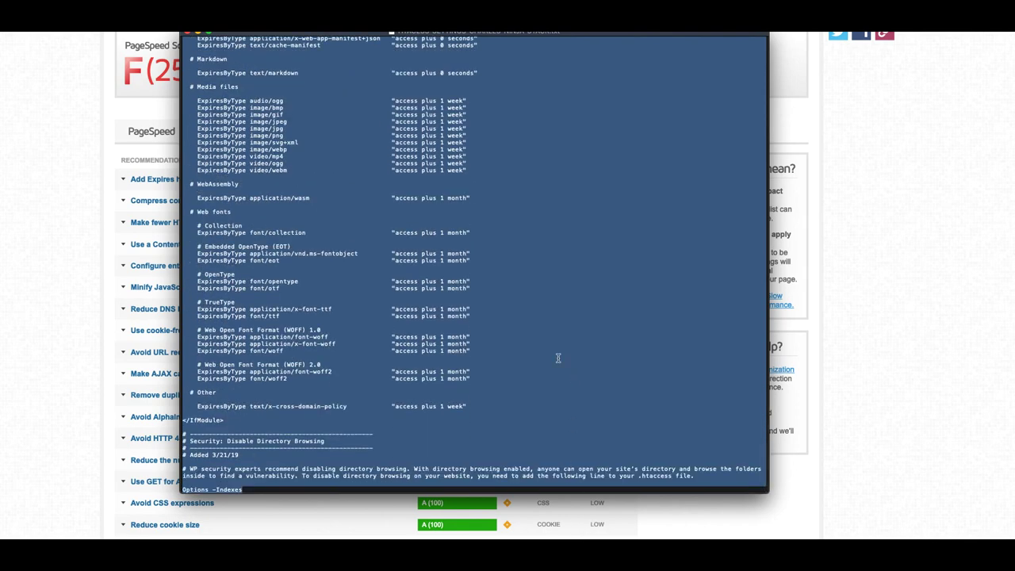
pyautogui.rightClick(534, 320)
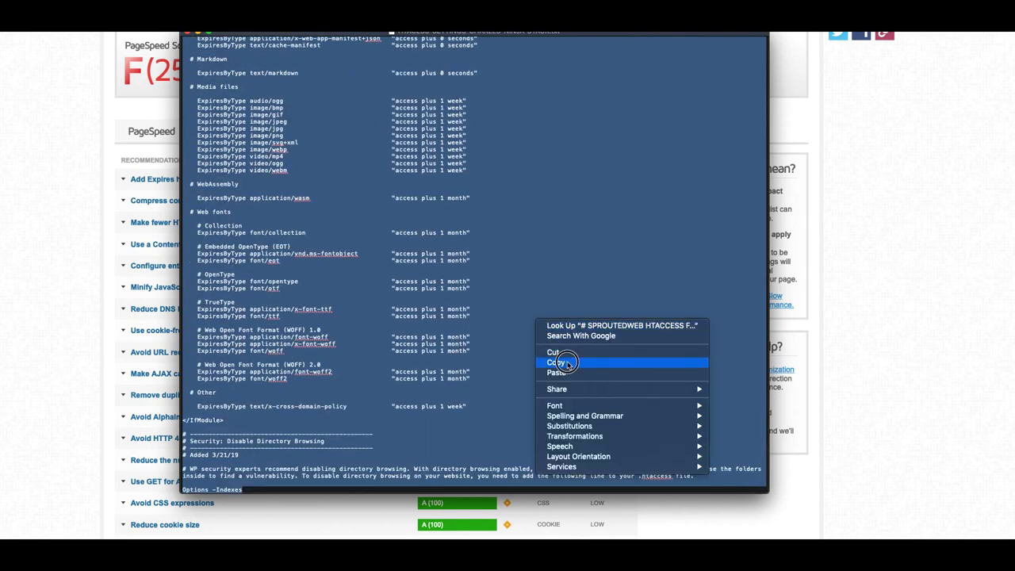
pyautogui.click(568, 360)
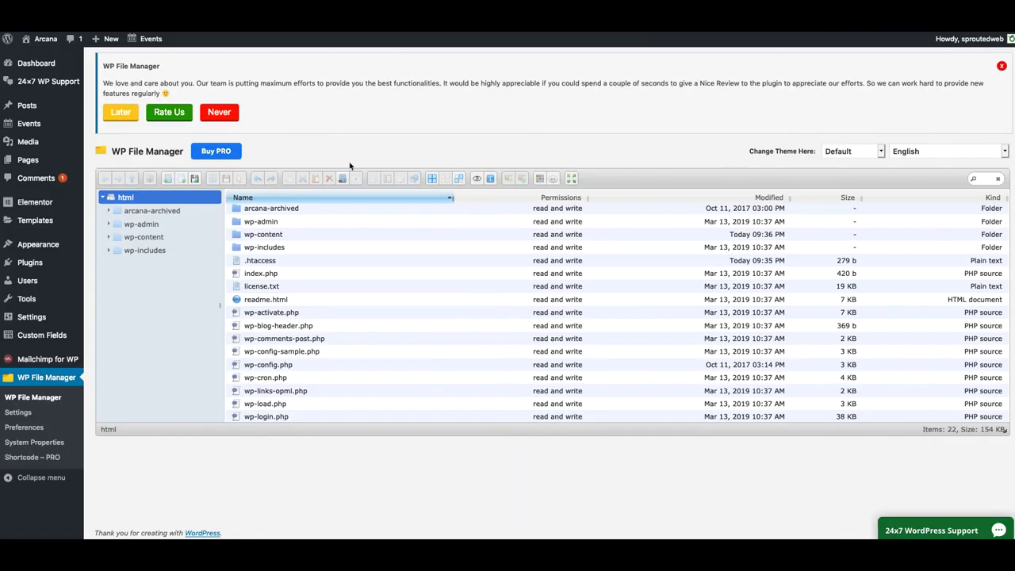
# In WP File Manager, open the site's .htaccess file for code editing and insert three blank lines above # BEGIN WordPress.
pyautogui.rightClick(265, 260)
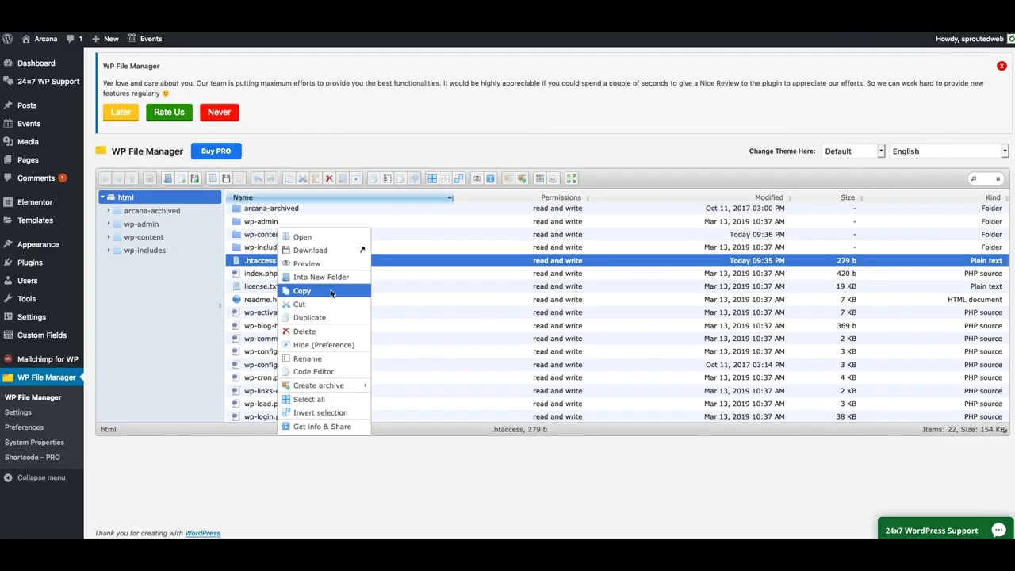
pyautogui.click(315, 372)
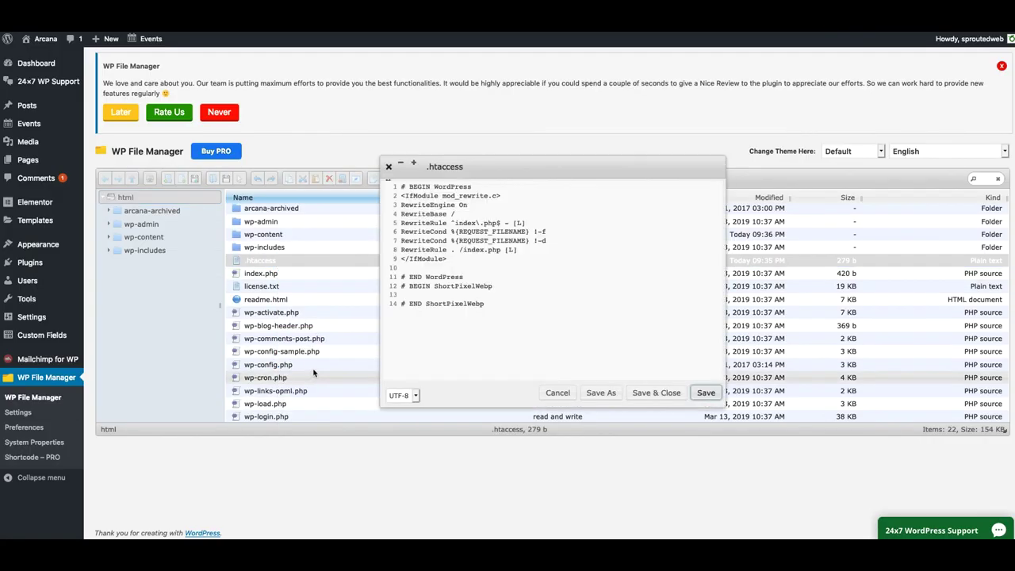
pyautogui.click(399, 186)
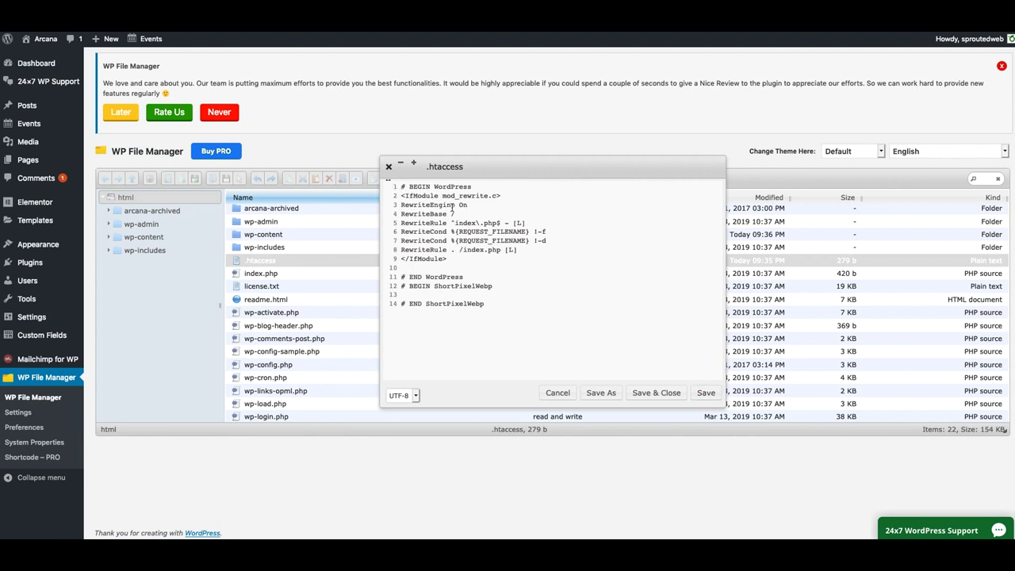
pyautogui.press('Return')
pyautogui.press('Return')
pyautogui.press('Return')
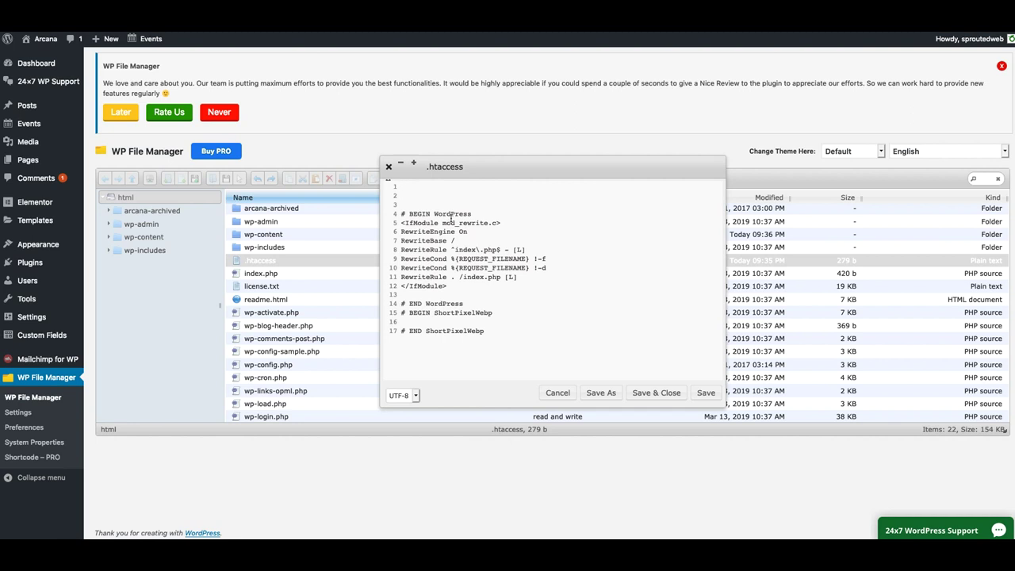
# Paste the copied performance settings above the WordPress block in .htaccess, remove one extra blank line, and save and close the file.
pyautogui.press('super+v')
pyautogui.scroll(5, 449, 213)
pyautogui.scroll(-5, 450, 216)
pyautogui.scroll(-3, 450, 215)
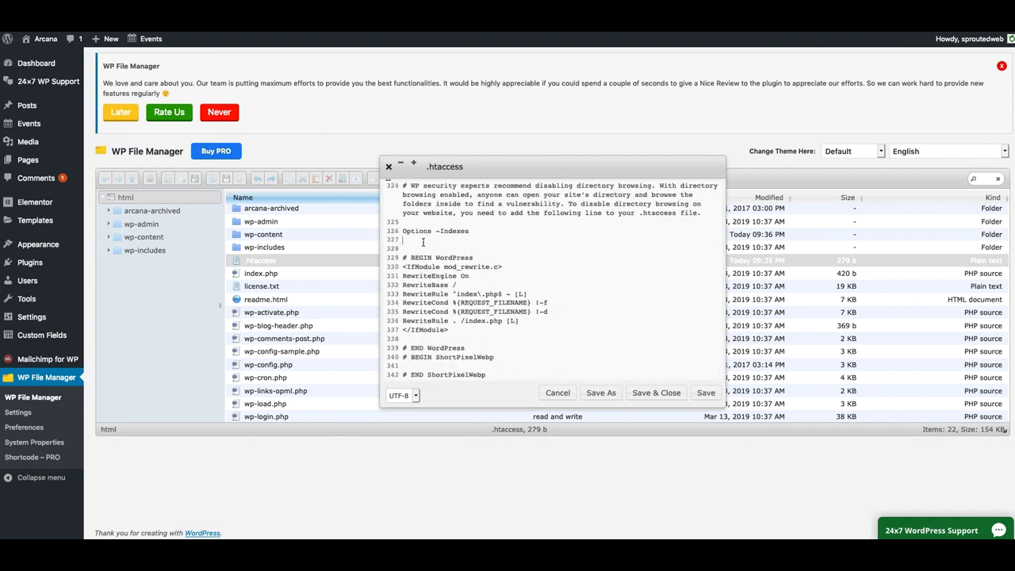
pyautogui.press('BackSpace')
pyautogui.click(641, 394)
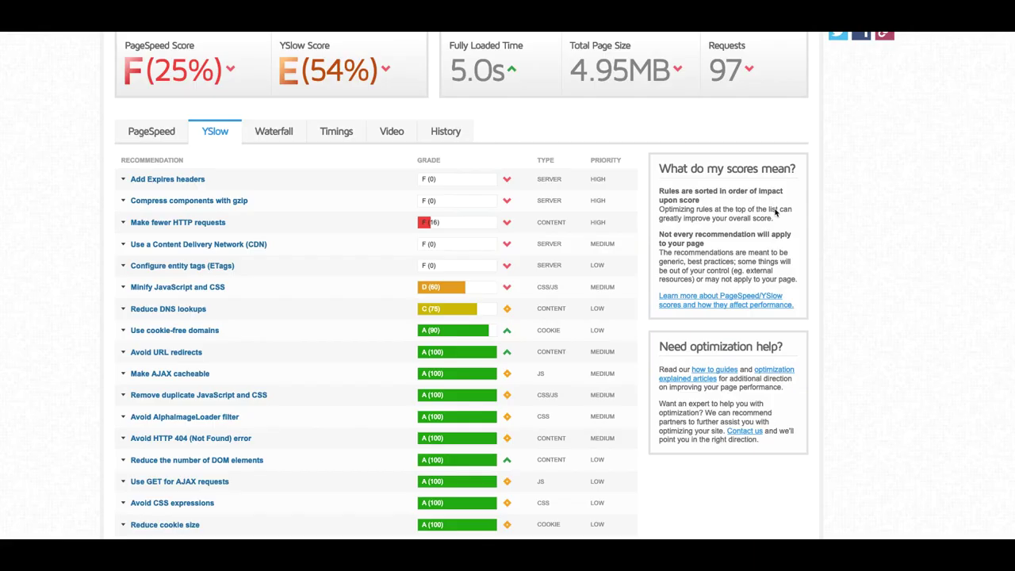
# Switch to the GTmetrix report, re-test arcanarestaurant.com, and review the new scores and PageSpeed recommendations.
pyautogui.scroll(5, 775, 210)
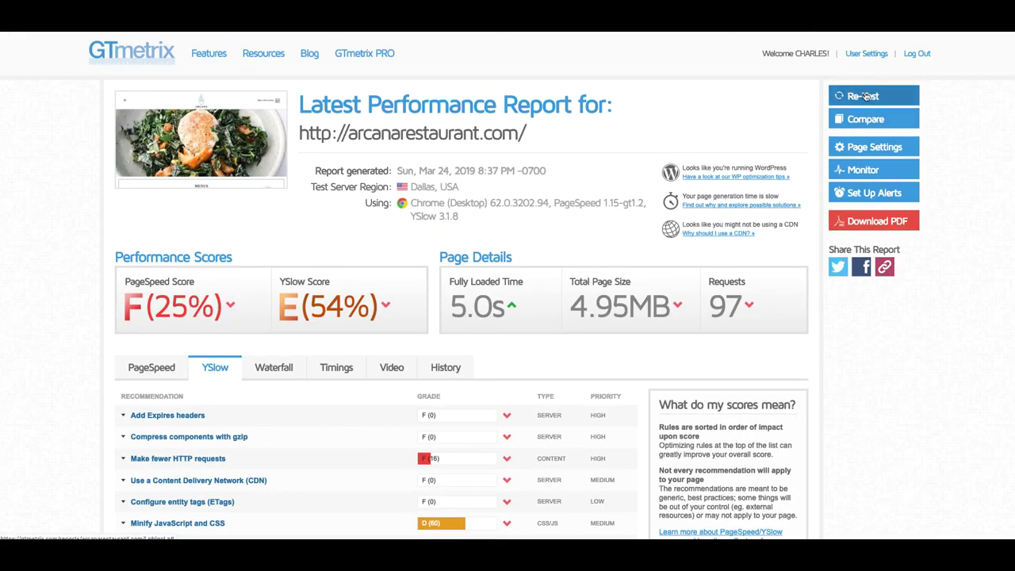
pyautogui.click(862, 98)
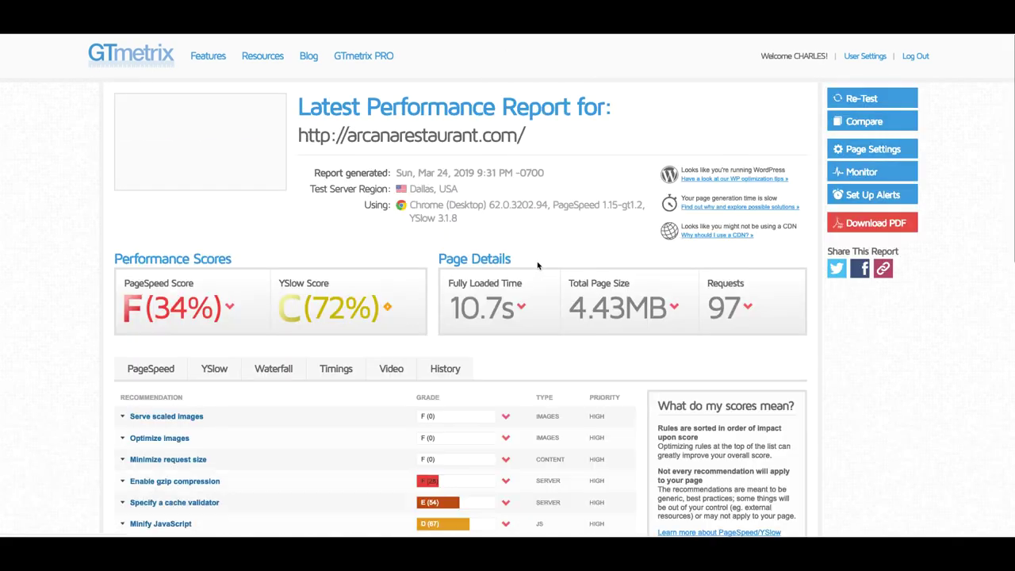
pyautogui.scroll(-3, 520, 263)
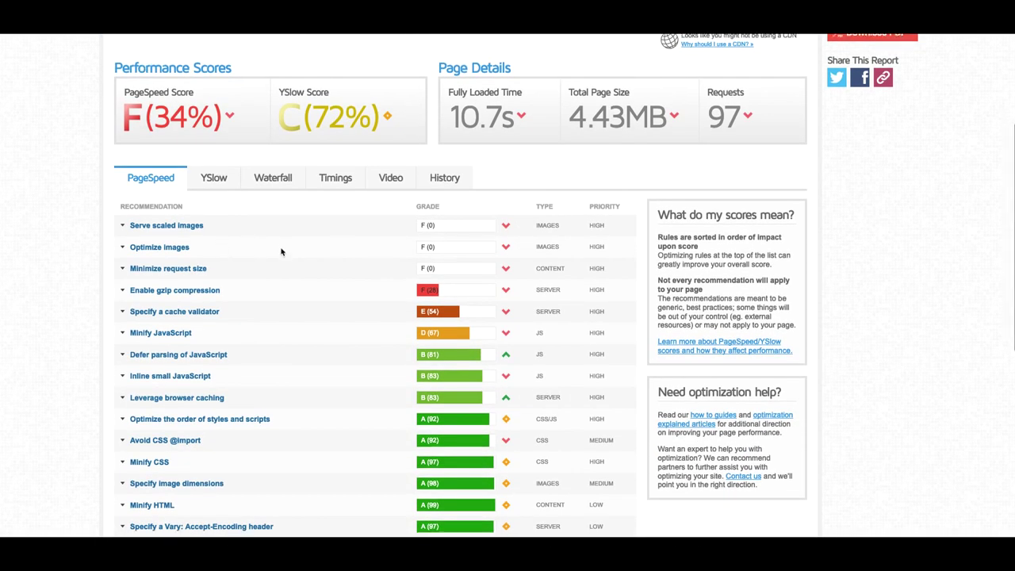
pyautogui.scroll(-1, 280, 252)
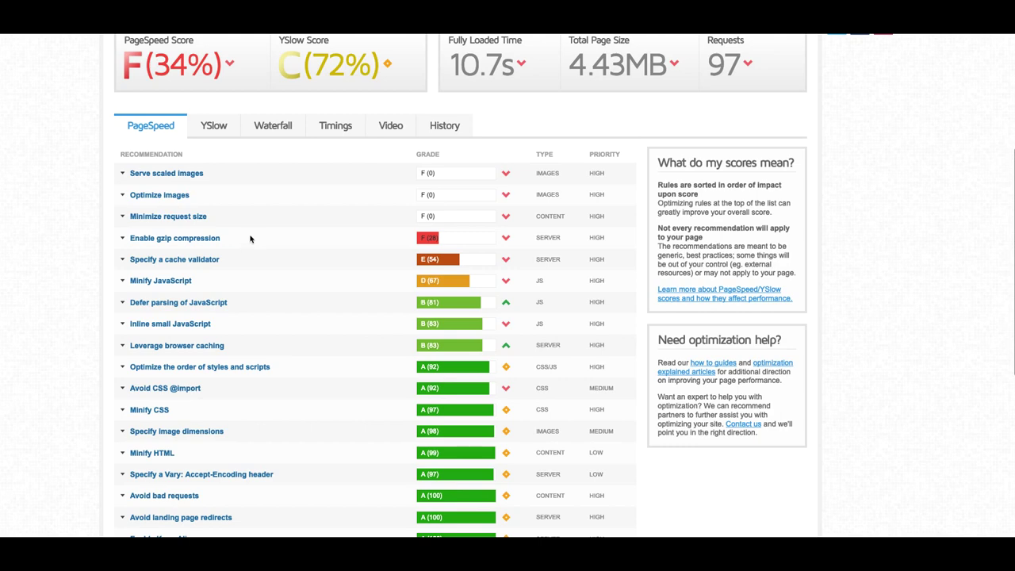
# Examine the resources listed under Enable gzip compression and Leverage browser caching in the PageSpeed results, collapsing the caching details when done.
pyautogui.click(257, 238)
pyautogui.scroll(-1, 262, 239)
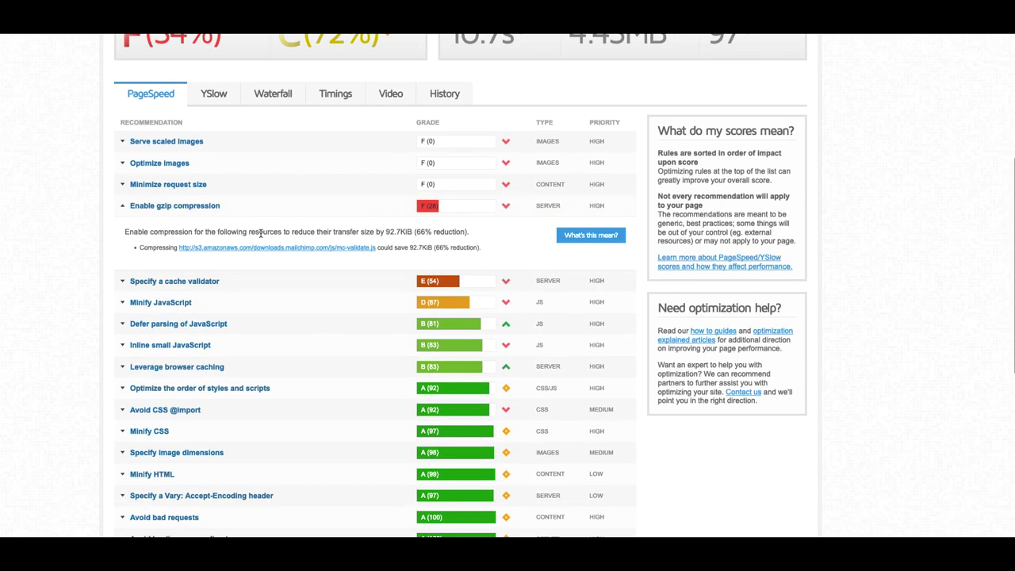
pyautogui.scroll(-1, 222, 213)
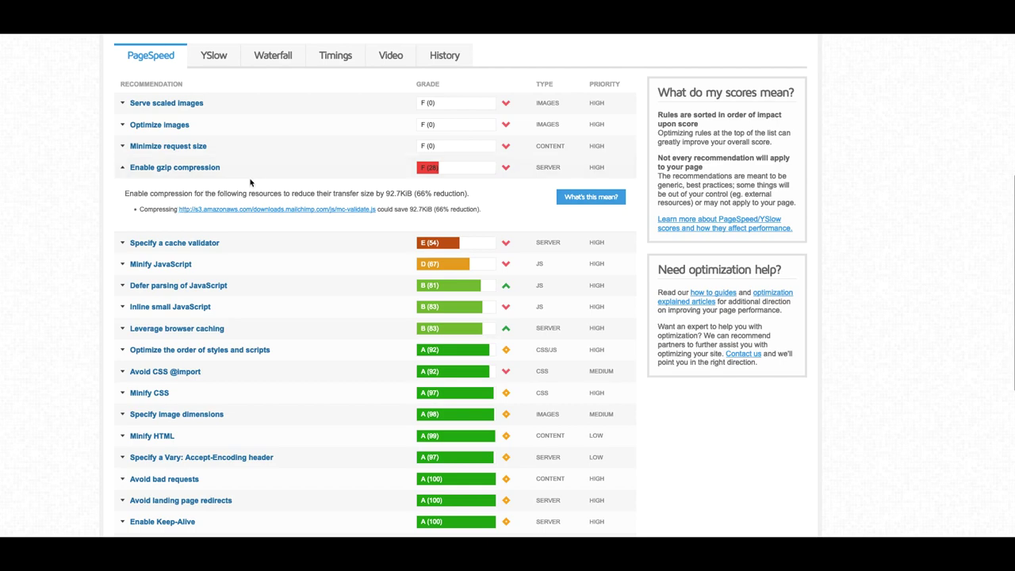
pyautogui.scroll(-2, 250, 182)
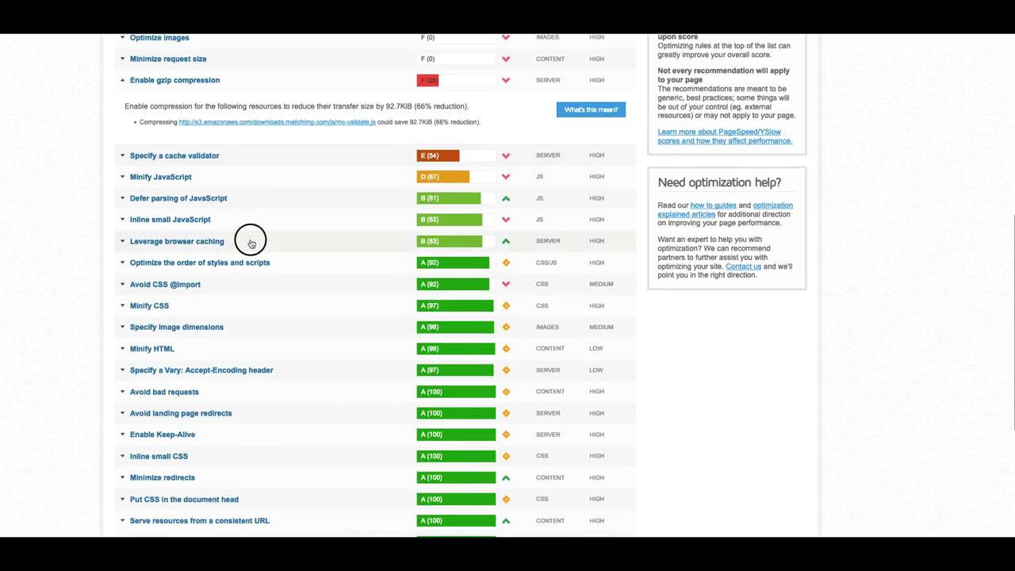
pyautogui.click(251, 243)
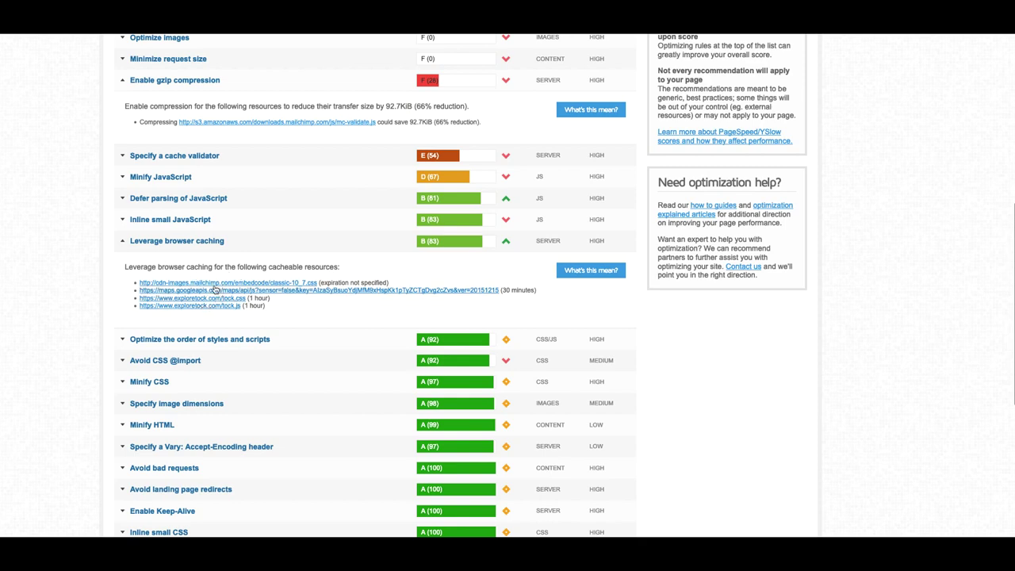
pyautogui.click(236, 242)
# Switch to the YSlow results and expand Configure entity tags (ETags) to check its new grade.
pyautogui.scroll(3, 233, 245)
pyautogui.click(210, 138)
pyautogui.scroll(-3, 235, 269)
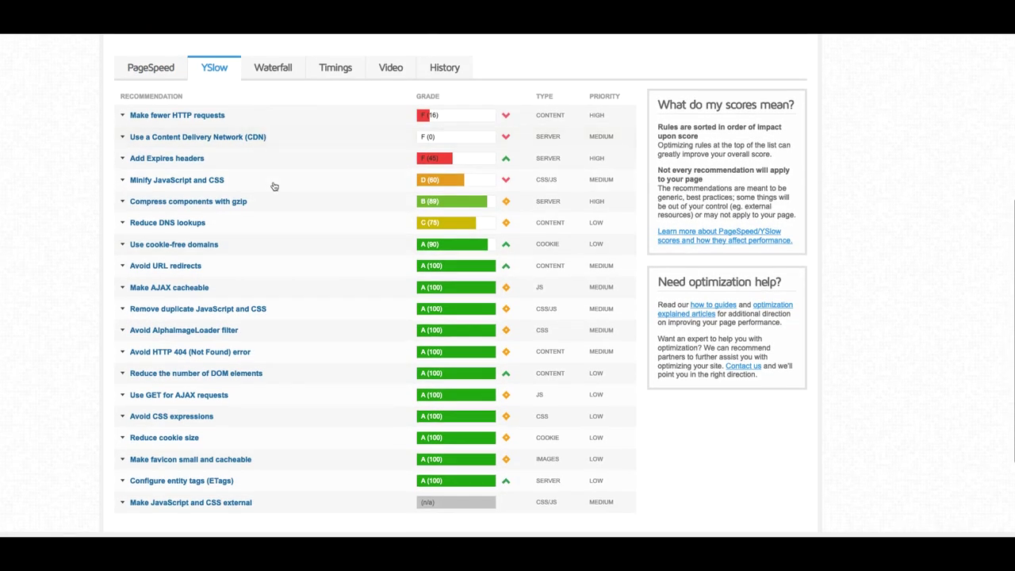
pyautogui.click(180, 373)
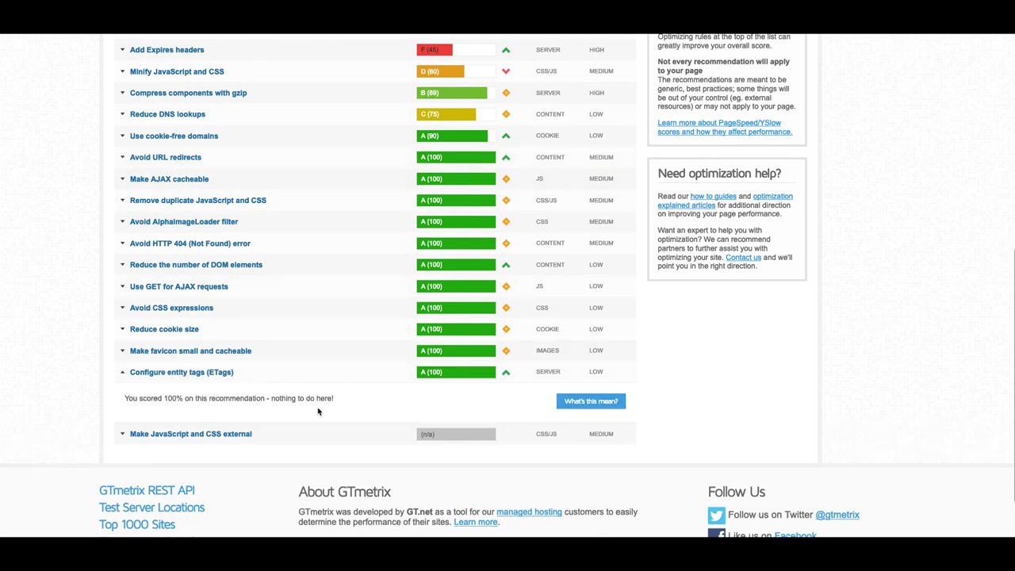
pyautogui.scroll(3, 318, 411)
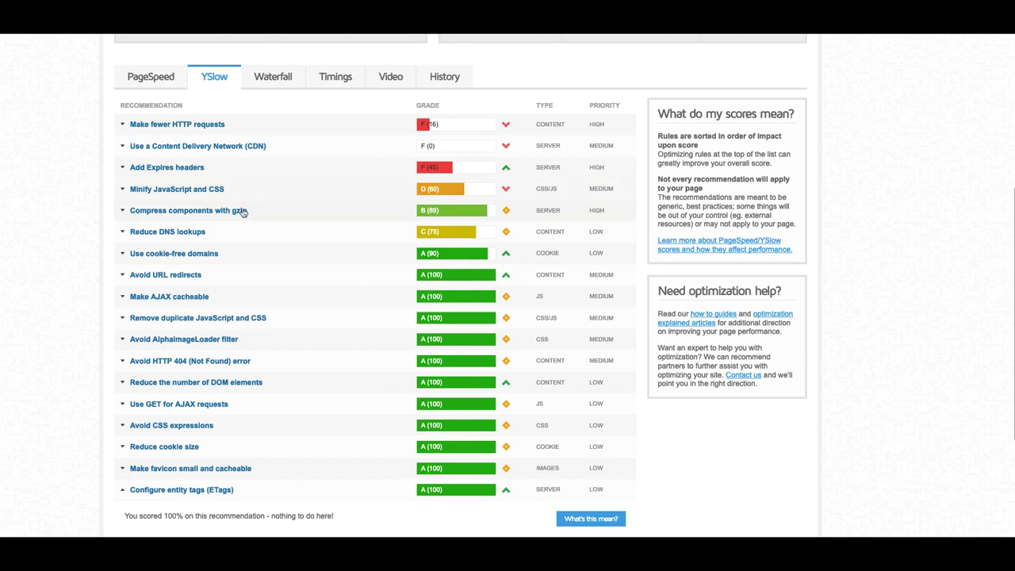
# Examine the components listed under Compress components with gzip, collapse it, and expand Add Expires headers to read its components.
pyautogui.click(241, 211)
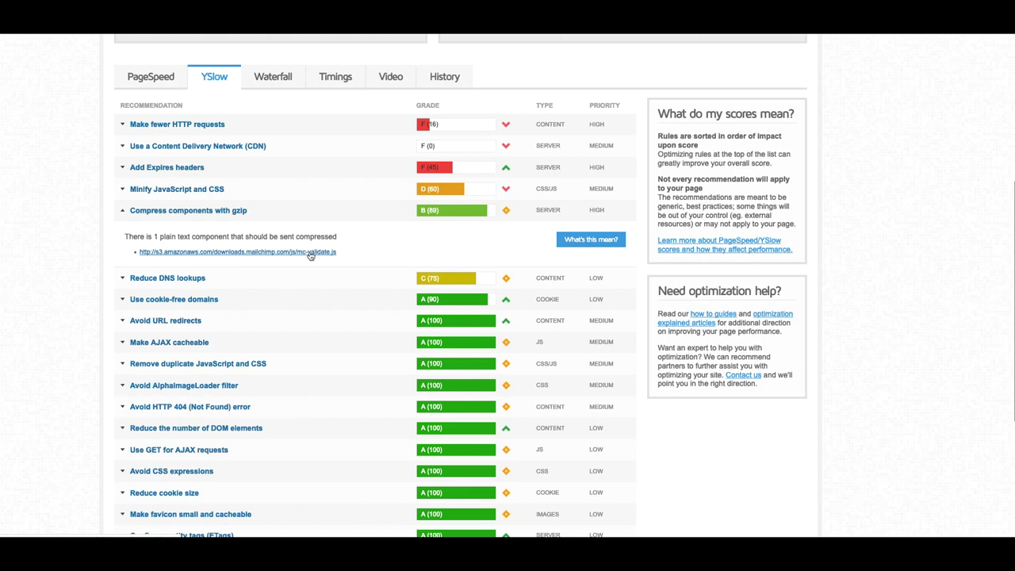
pyautogui.click(281, 219)
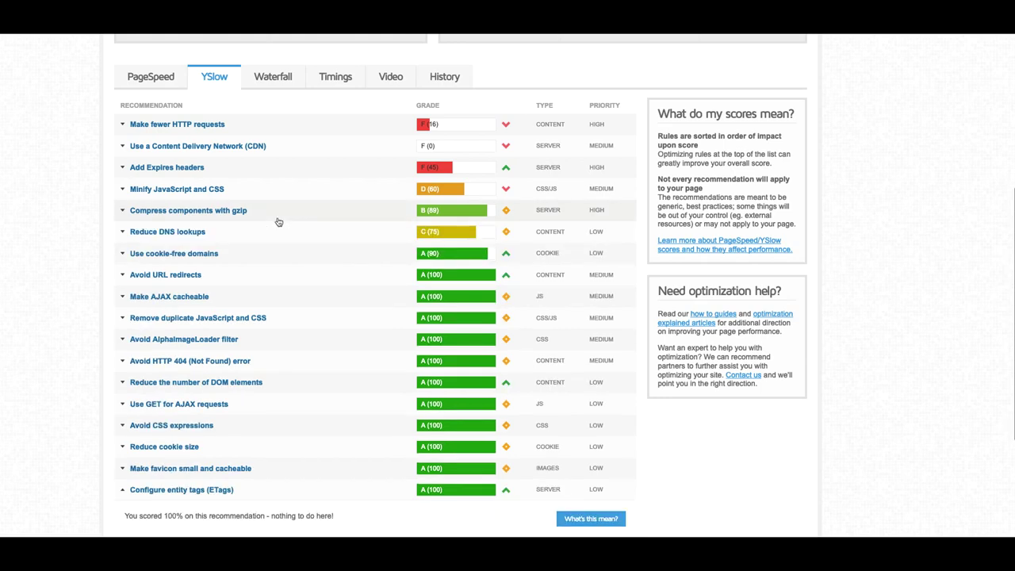
pyautogui.click(248, 167)
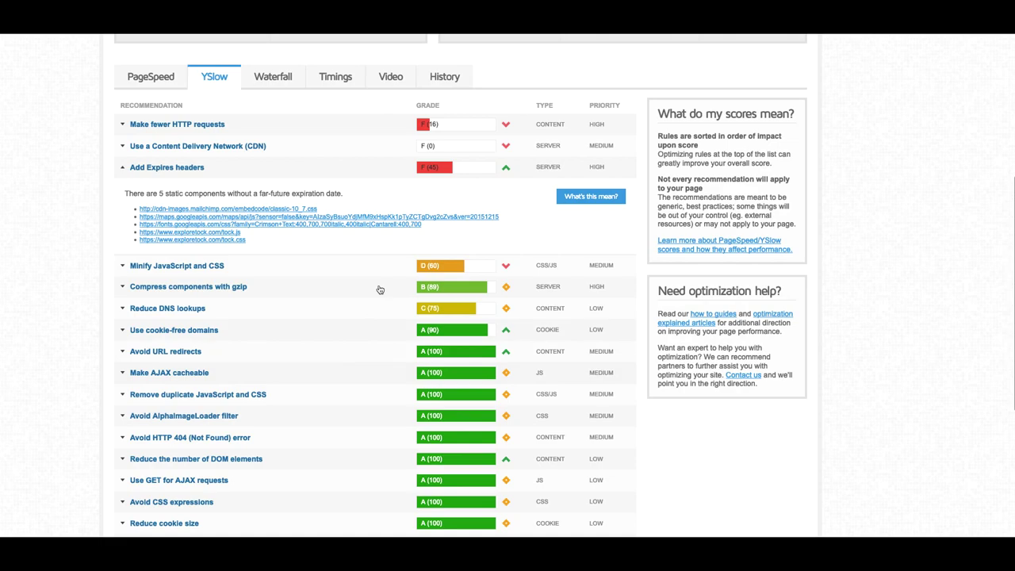
pyautogui.scroll(-2, 329, 243)
pyautogui.scroll(-1, 291, 244)
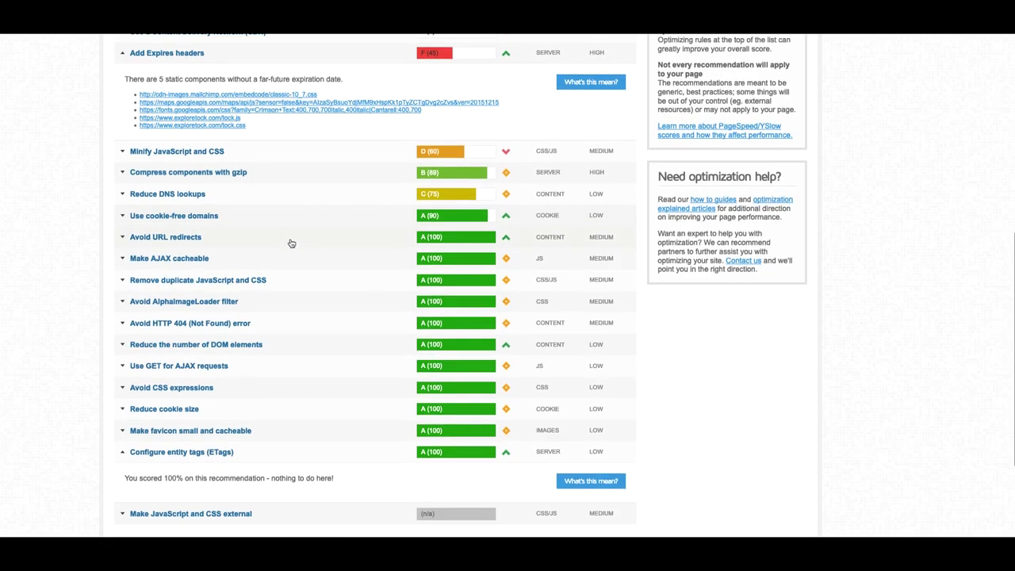
pyautogui.scroll(4, 347, 245)
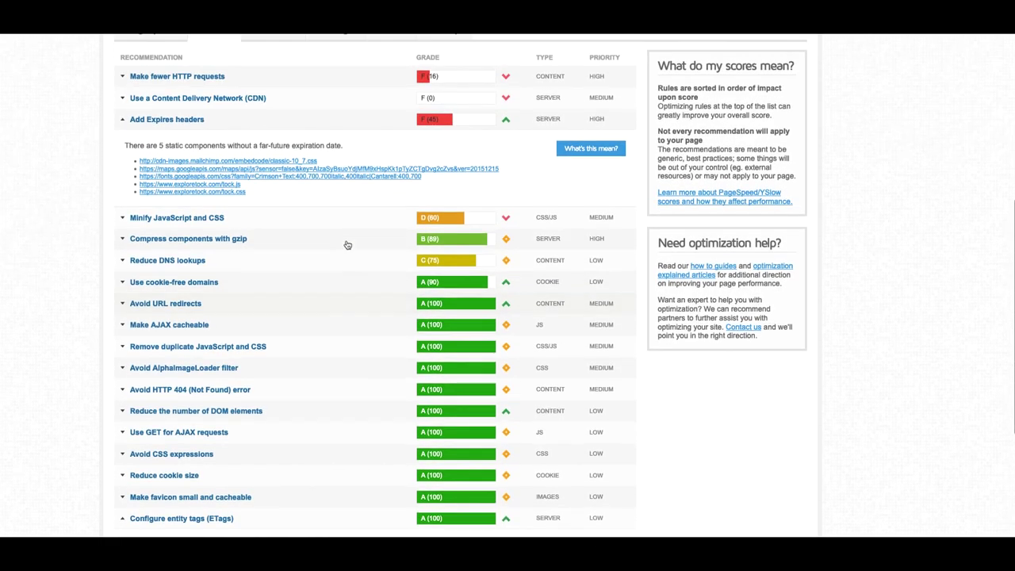
# Return to the PageSpeed results and review the overall performance scores and page details.
pyautogui.click(151, 140)
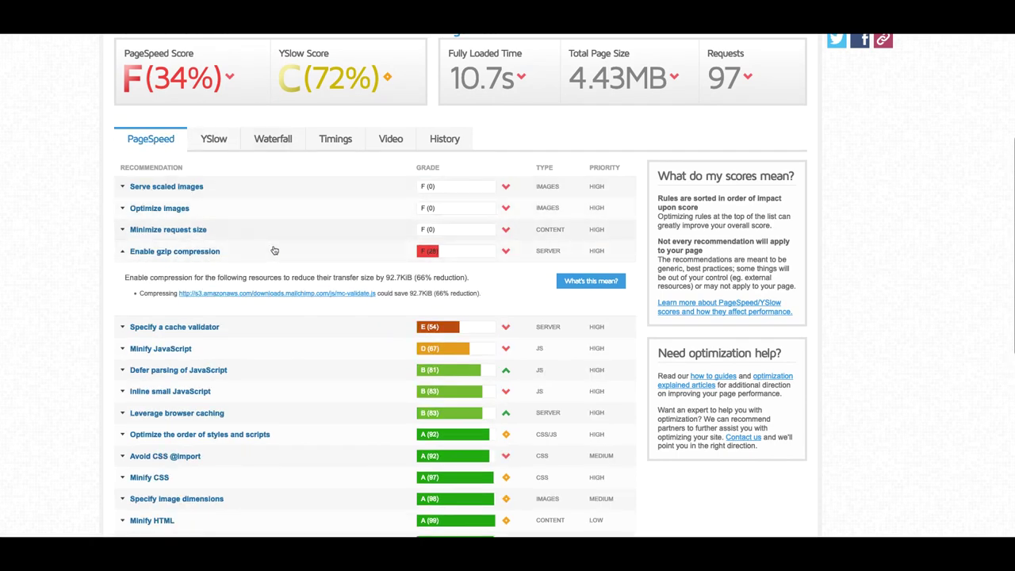
pyautogui.scroll(3, 272, 252)
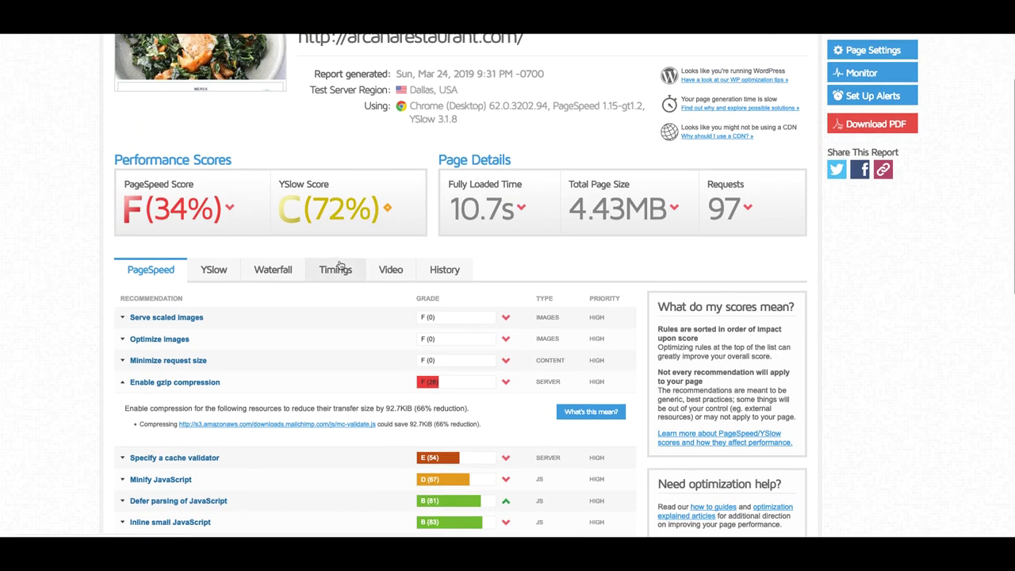
pyautogui.scroll(1, 341, 264)
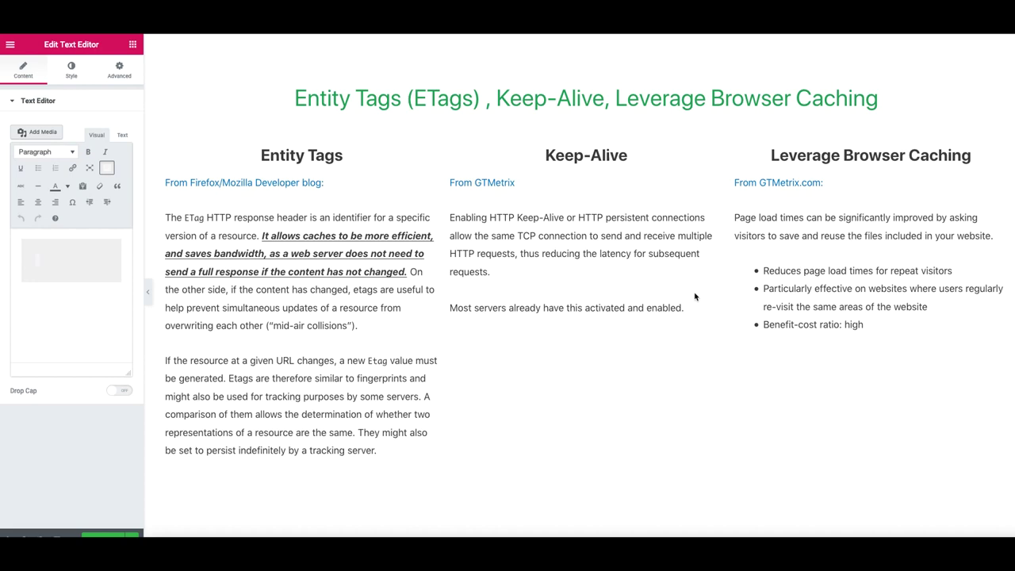
# On the Elementor presentation page, go to the slide Ninja Trick 1: Display Message to IE Users.
pyautogui.scroll(-6, 674, 305)
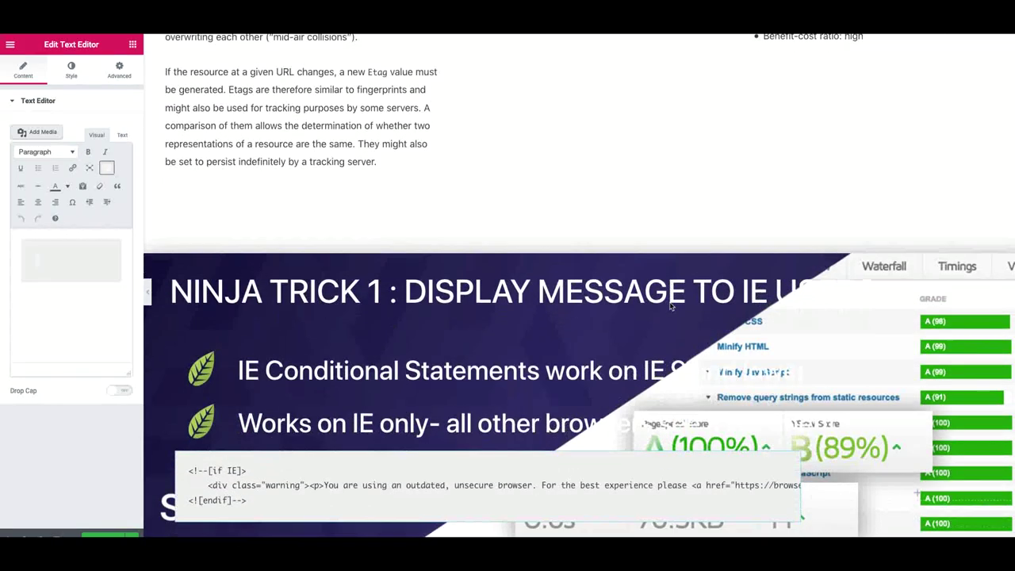
pyautogui.scroll(-2, 670, 306)
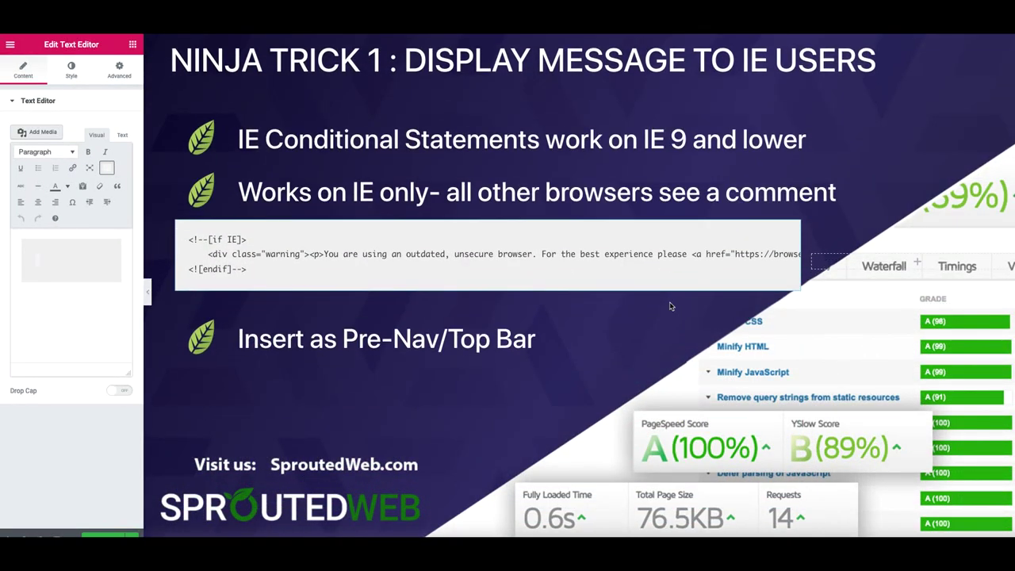
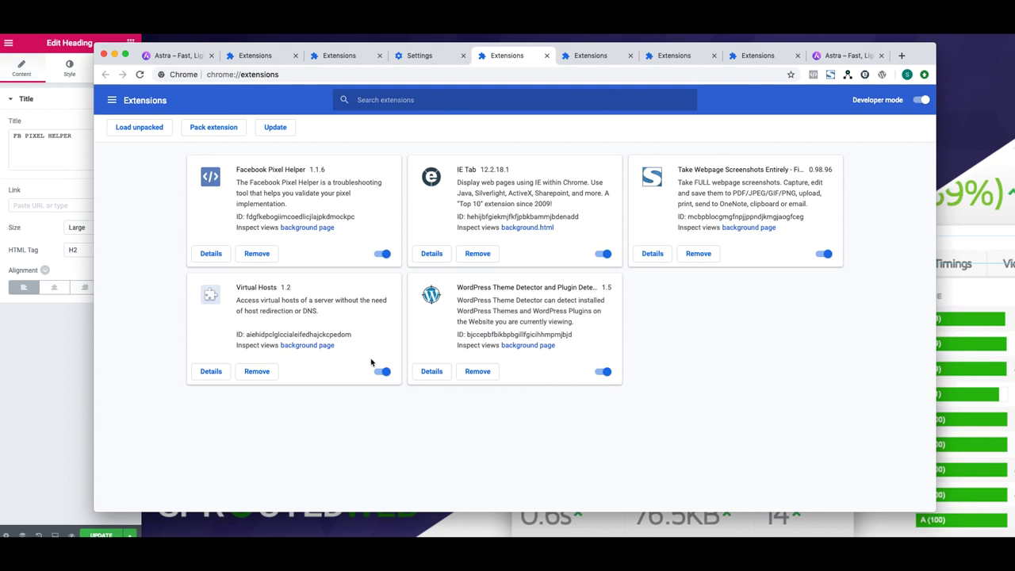
# On the Chrome Extensions page, highlight the Facebook Pixel Helper extension's name.
pyautogui.click(238, 170)
pyautogui.moveTo(238, 169); pyautogui.dragTo(304, 168)
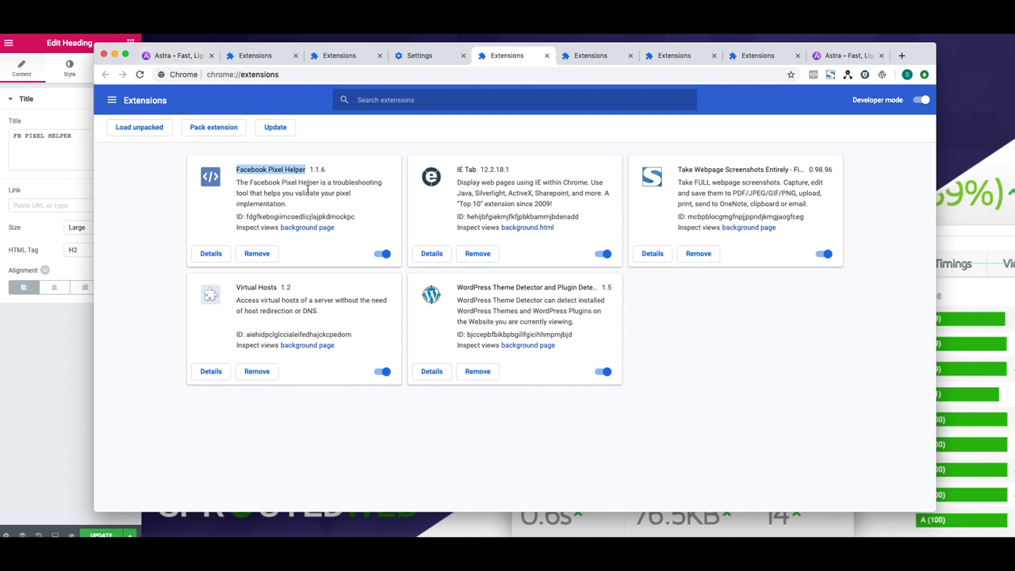
# Check the Astra website with Facebook Pixel Helper and highlight the line stating the pixels found on the site.
pyautogui.click(304, 183)
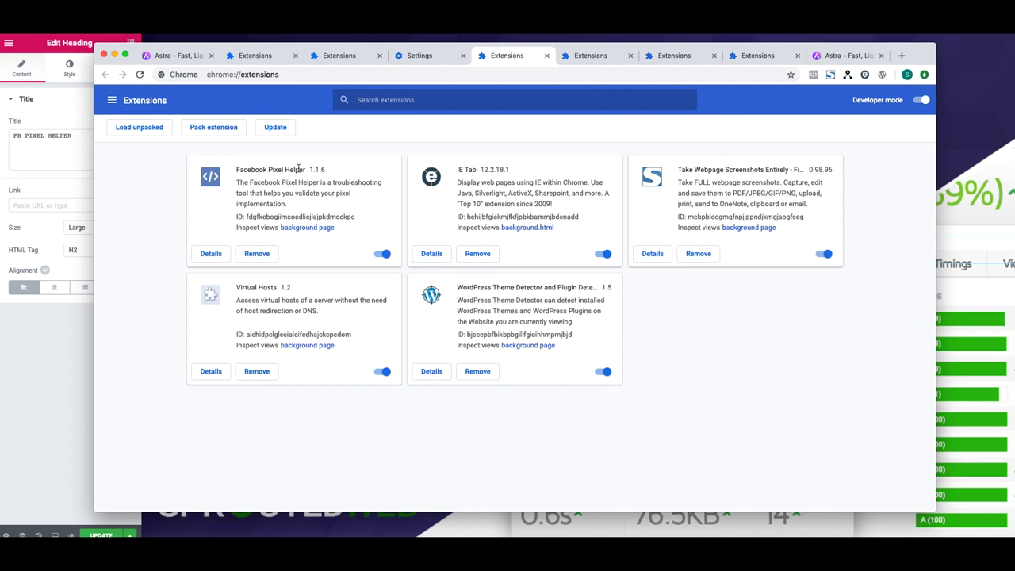
pyautogui.click(178, 55)
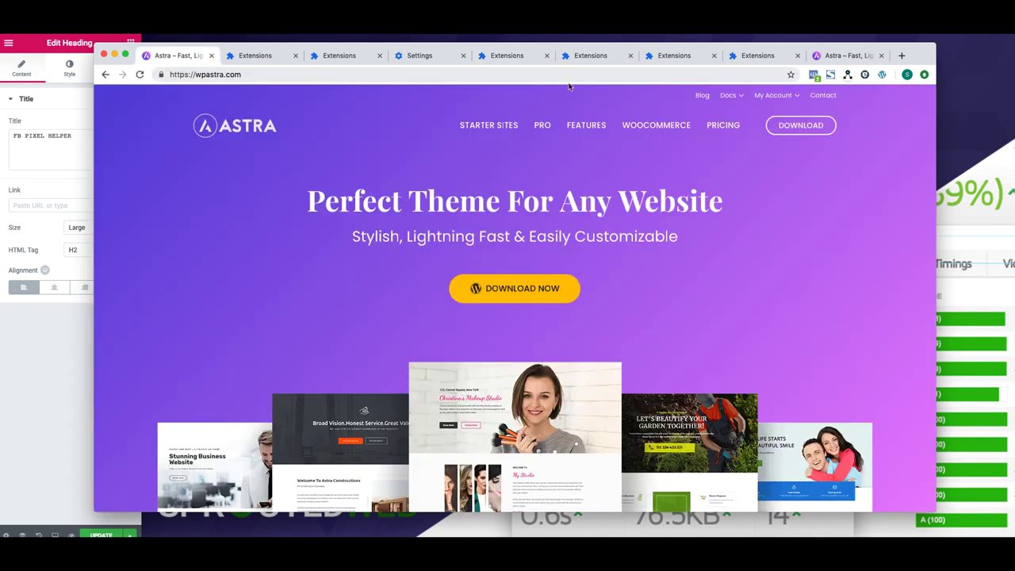
pyautogui.click(814, 75)
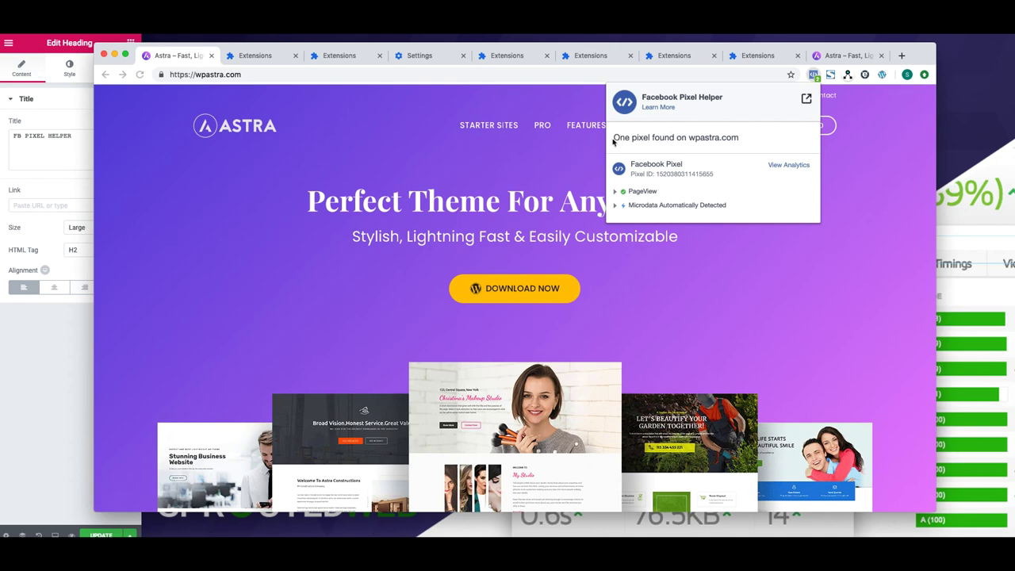
pyautogui.moveTo(614, 137); pyautogui.dragTo(741, 138)
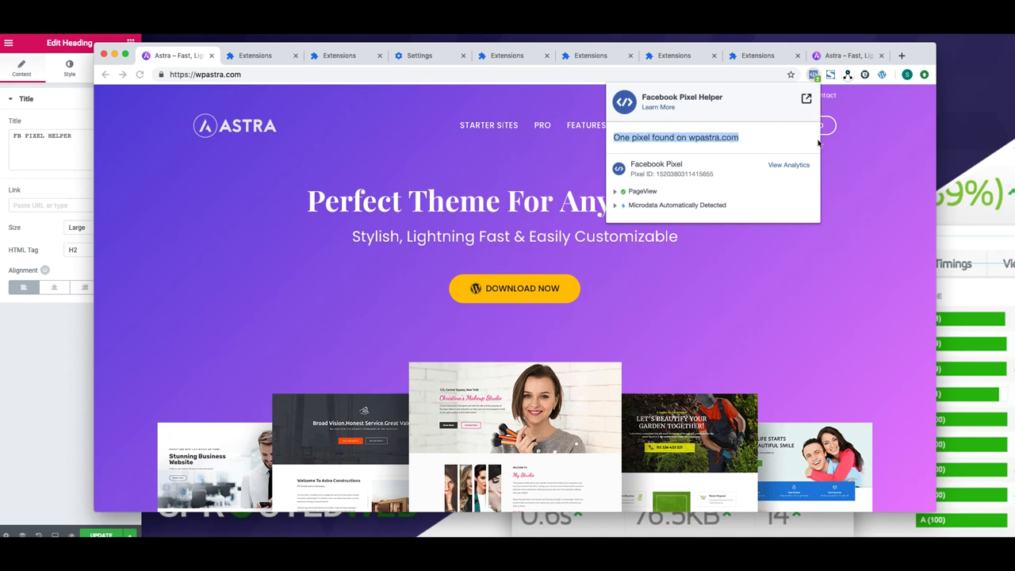
# Highlight the IE Tab extension's name on the Extensions page and open the Astra website in IE Tab.
pyautogui.click(337, 56)
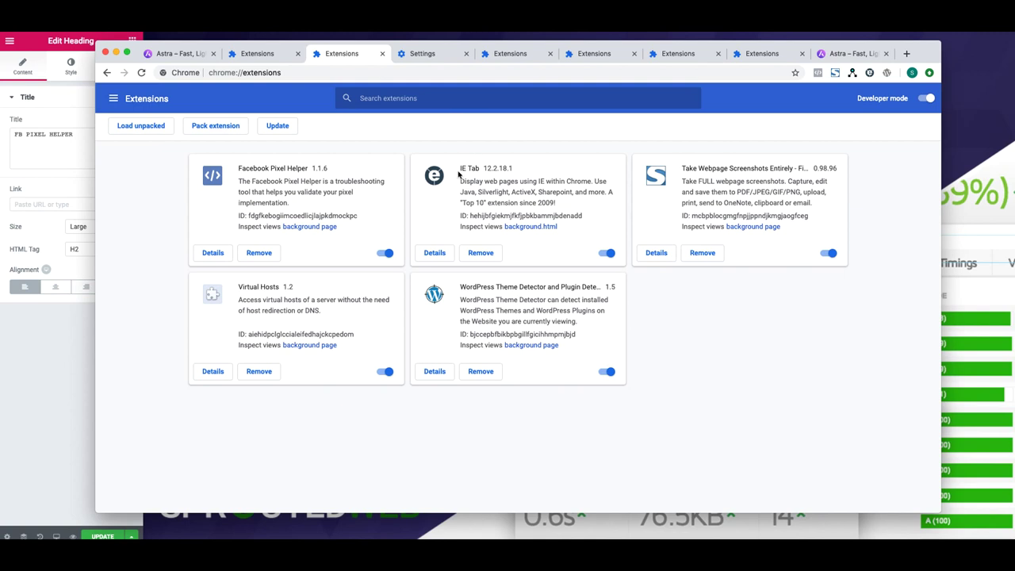
pyautogui.moveTo(460, 168); pyautogui.dragTo(481, 166)
pyautogui.rightClick(167, 53)
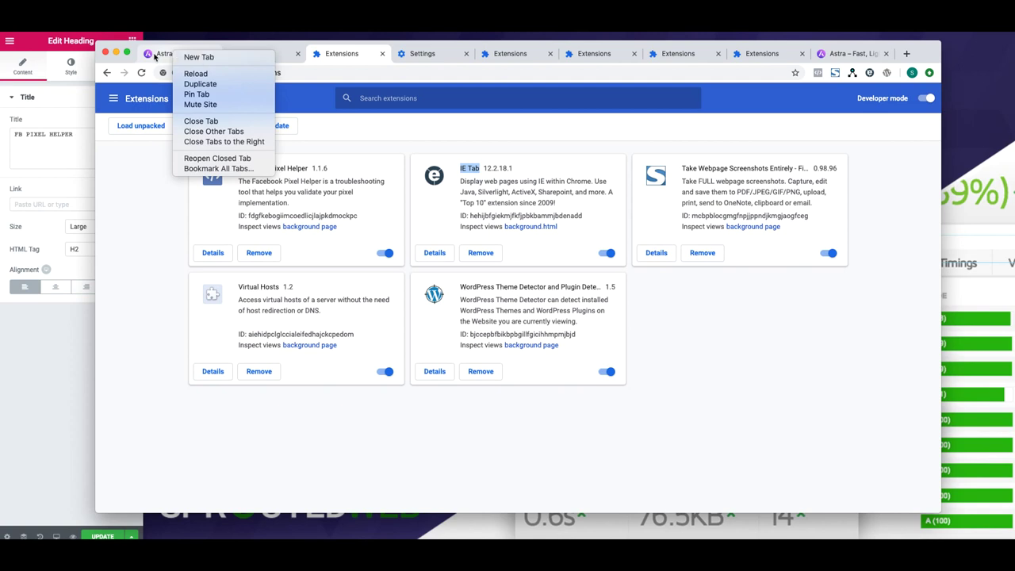
pyautogui.click(155, 56)
pyautogui.click(157, 53)
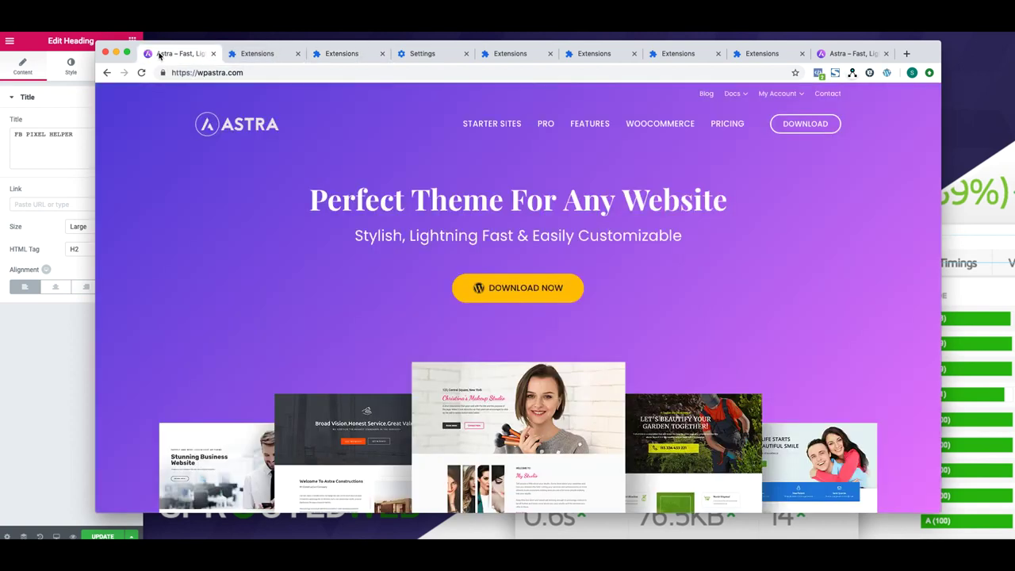
pyautogui.click(869, 74)
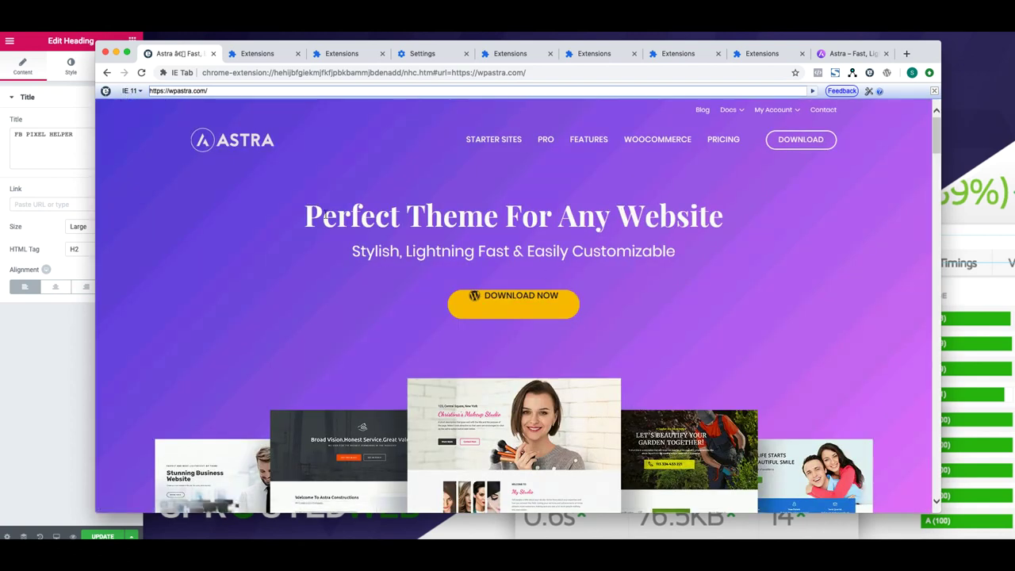
# Switch IE Tab's emulated browser version to IE 9 for the Astra website and reopen the version list.
pyautogui.click(132, 90)
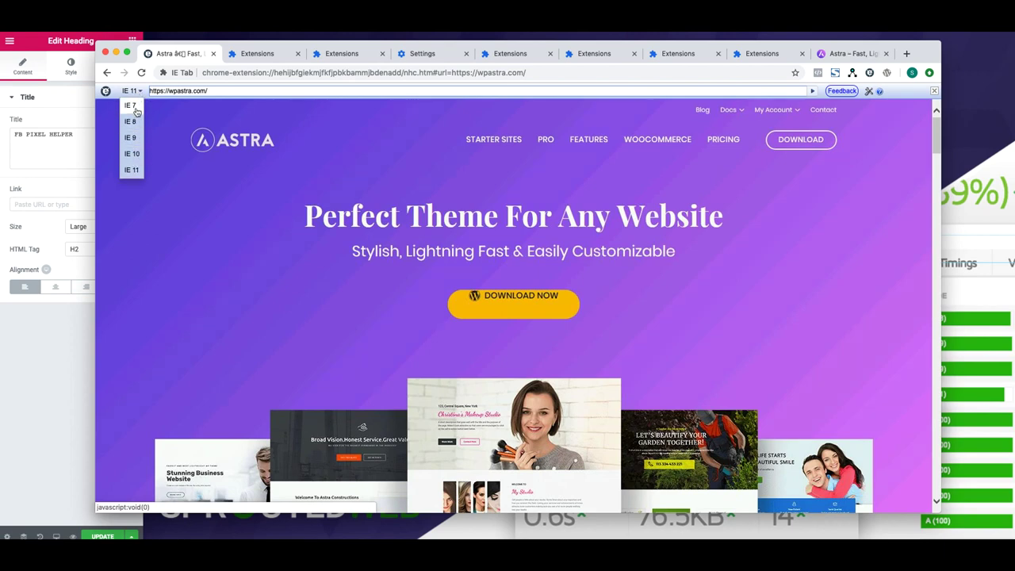
pyautogui.click(133, 139)
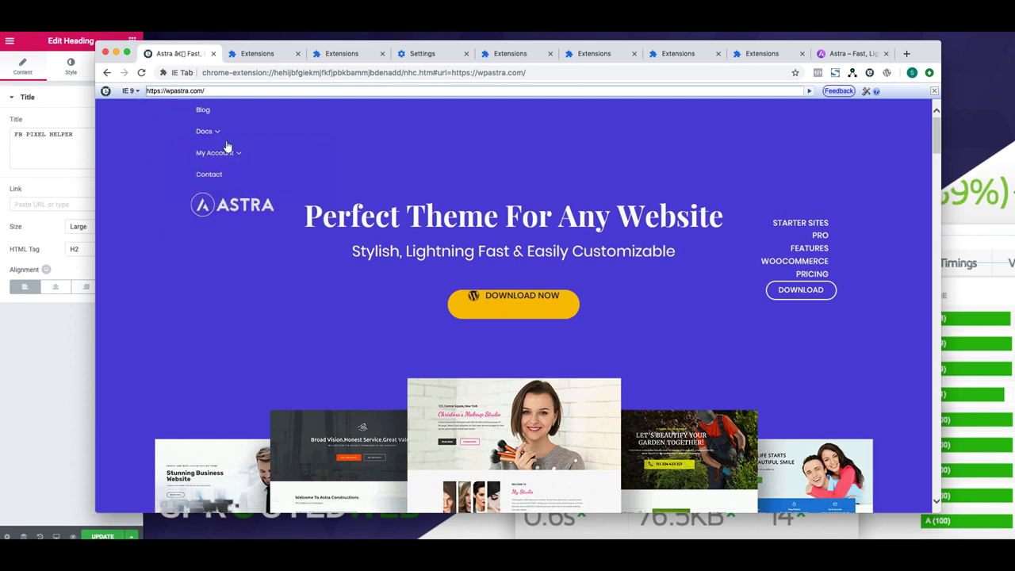
pyautogui.click(133, 92)
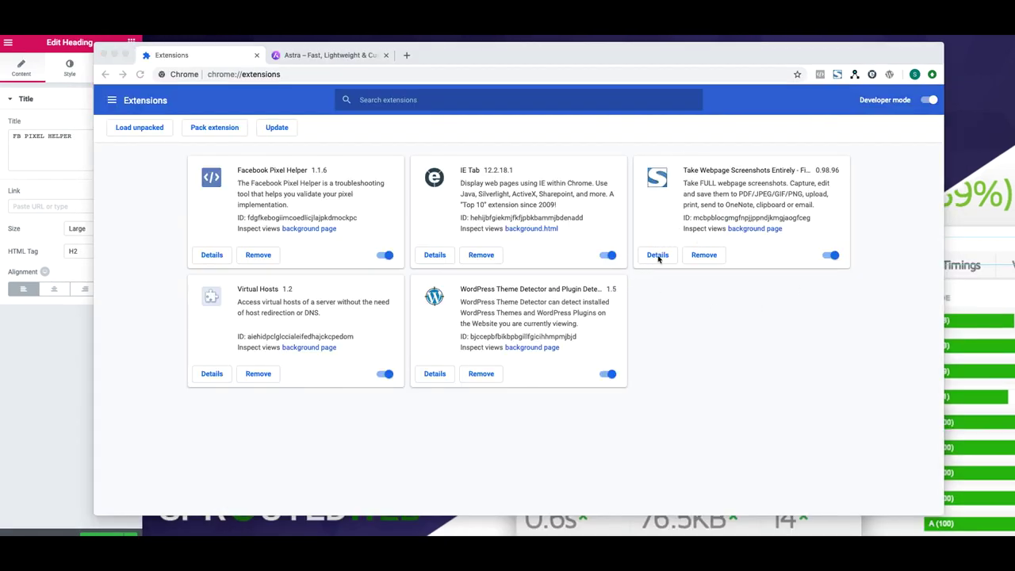
# View the details of the Take Webpage Screenshots Entirely - FireShot extension and return to the extensions list.
pyautogui.click(657, 255)
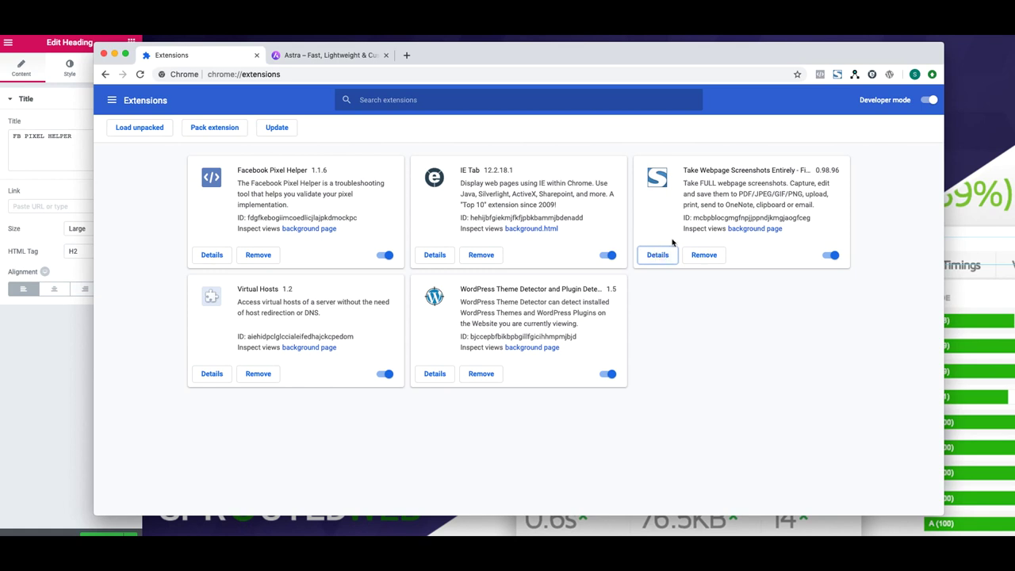
pyautogui.click(657, 255)
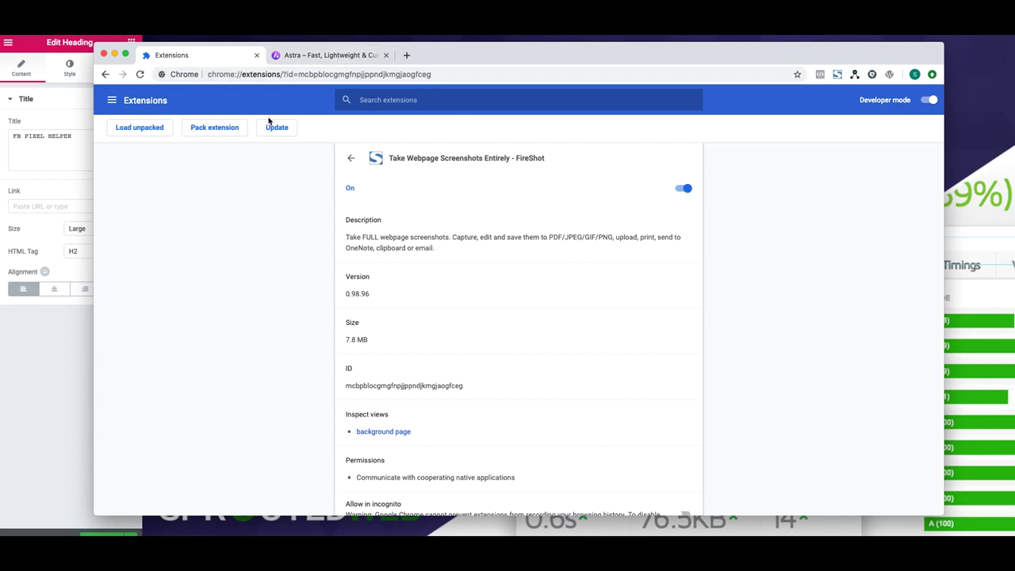
pyautogui.click(105, 74)
# Capture the entire Astra home page with FireShot and look through the resulting screenshot.
pyautogui.click(338, 57)
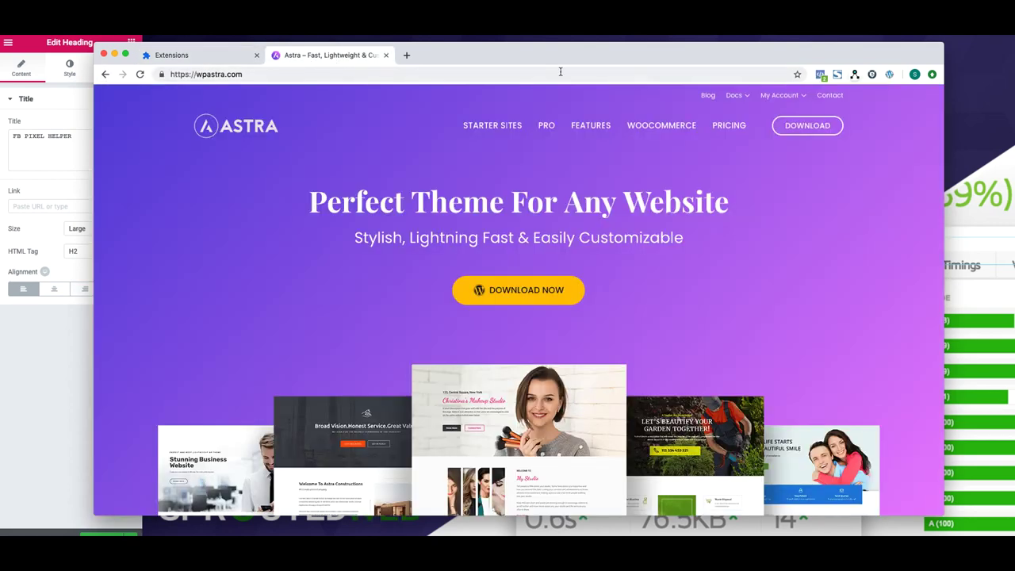
pyautogui.click(837, 76)
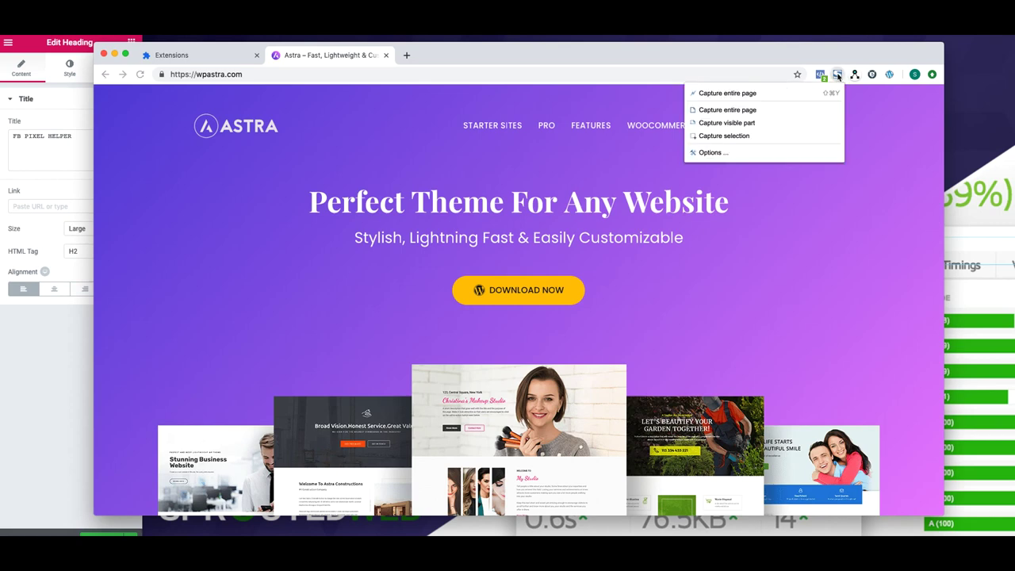
pyautogui.click(713, 94)
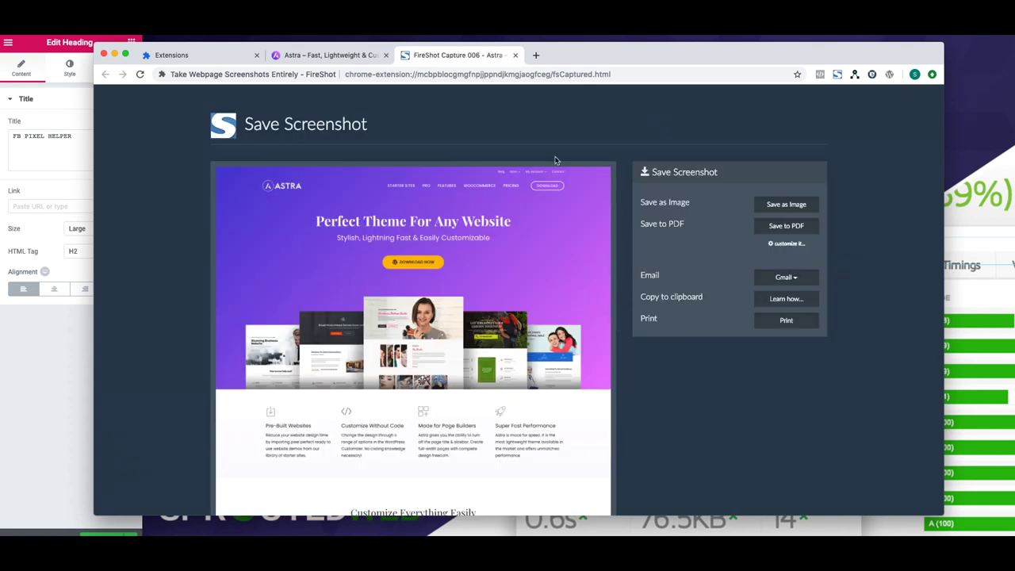
pyautogui.scroll(-5, 555, 159)
pyautogui.scroll(-15, 482, 170)
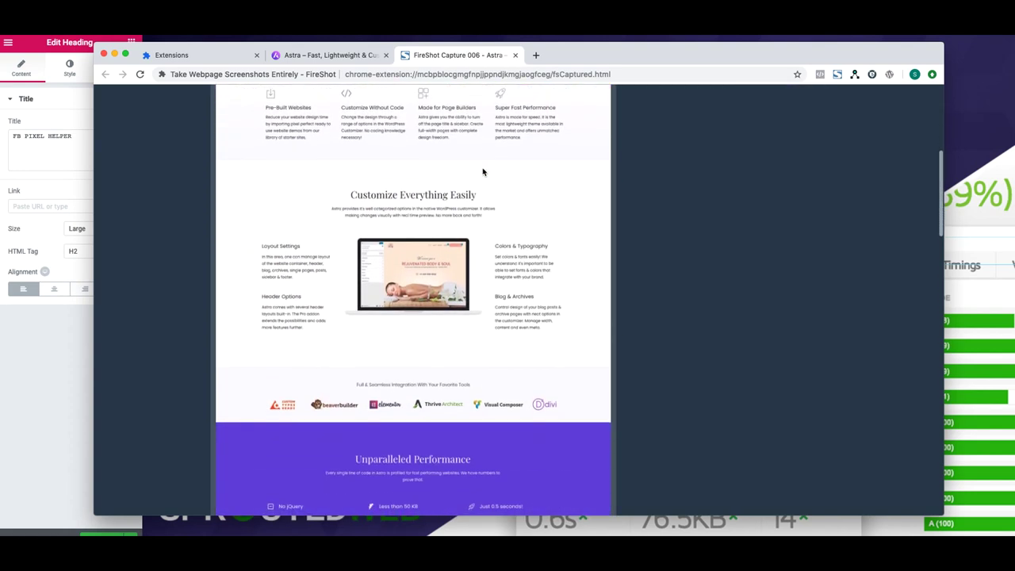
pyautogui.scroll(-20, 482, 170)
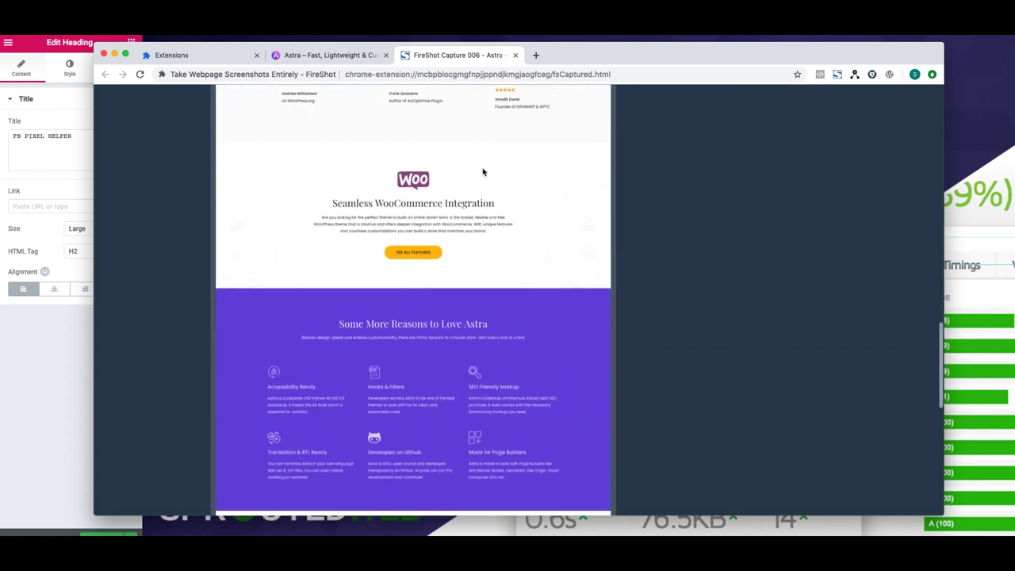
pyautogui.scroll(20, 482, 170)
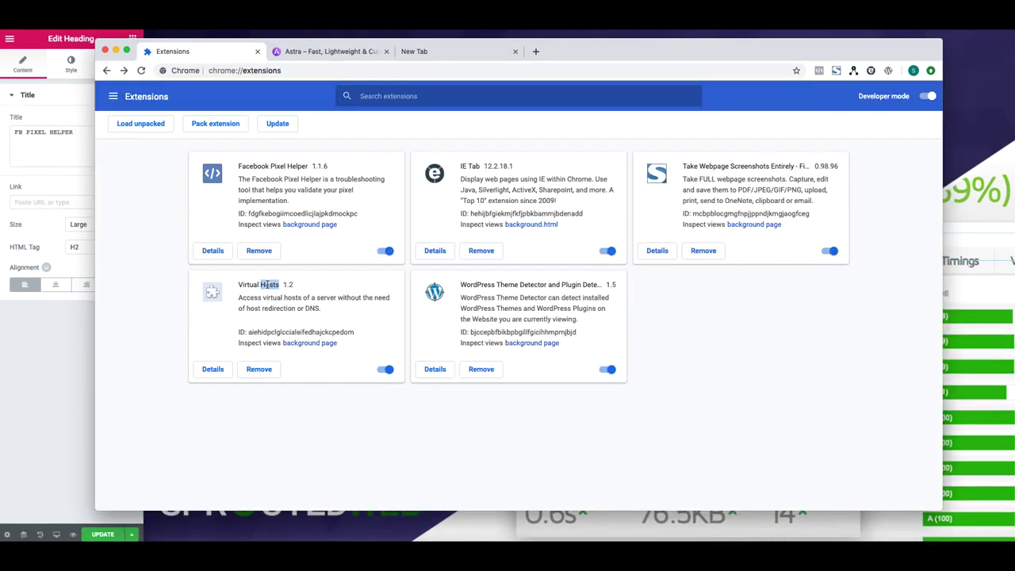
# Highlight the Virtual Hosts extension's name, open its settings and highlight the VHost Domain and VHost IP values.
pyautogui.click(240, 284)
pyautogui.moveTo(239, 283); pyautogui.dragTo(282, 283)
pyautogui.click(259, 294)
pyautogui.click(853, 72)
pyautogui.moveTo(809, 97); pyautogui.dragTo(747, 98)
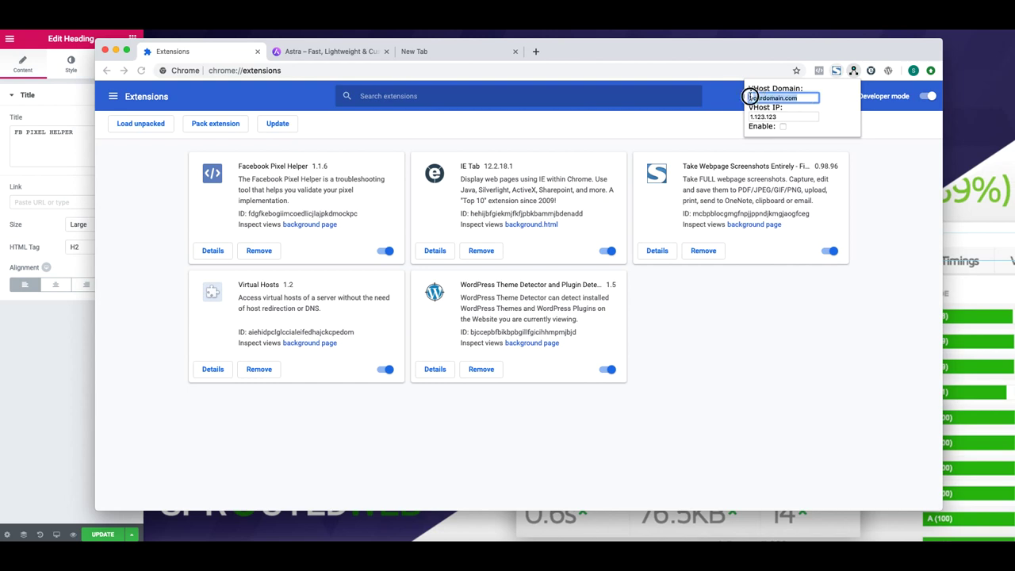
pyautogui.moveTo(781, 117); pyautogui.dragTo(738, 117)
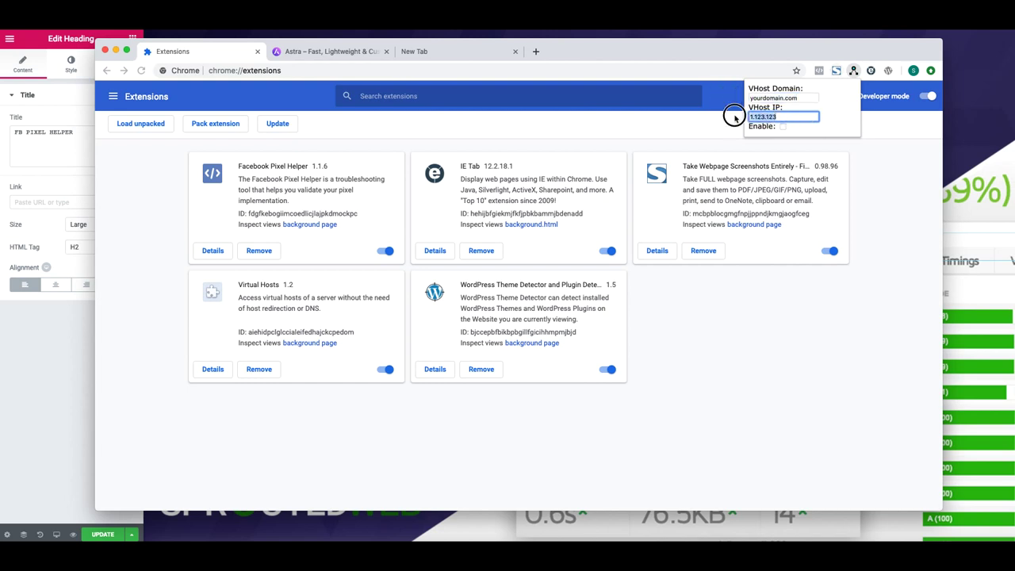
# Enable the virtual host for yourdomain.com, disable it again and close the Virtual Hosts settings.
pyautogui.click(783, 127)
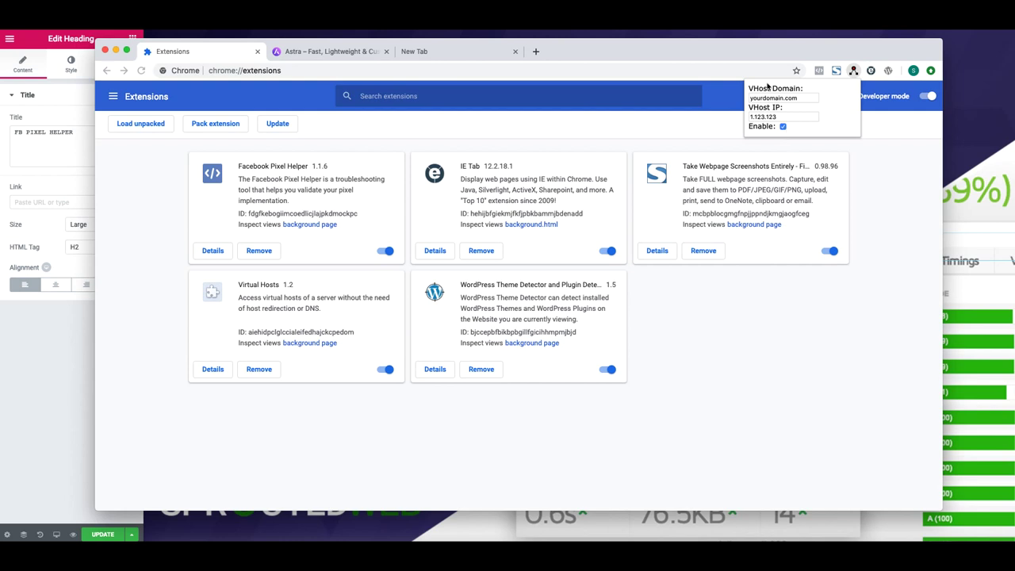
pyautogui.click(782, 127)
pyautogui.click(698, 147)
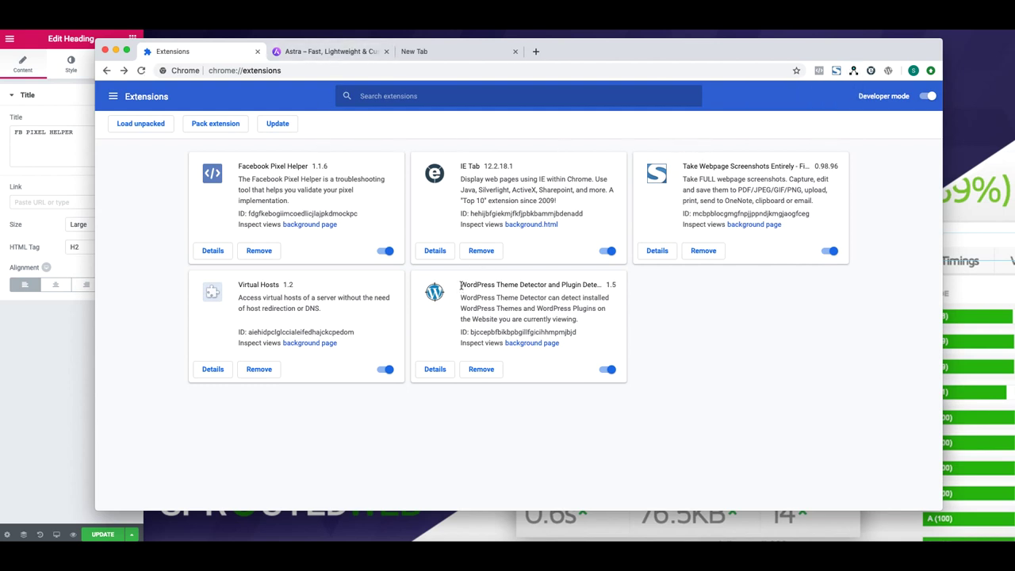
# Highlight the WordPress Theme Detector extension's name and run the detector on the Astra website.
pyautogui.moveTo(461, 284); pyautogui.dragTo(604, 287)
pyautogui.click(539, 297)
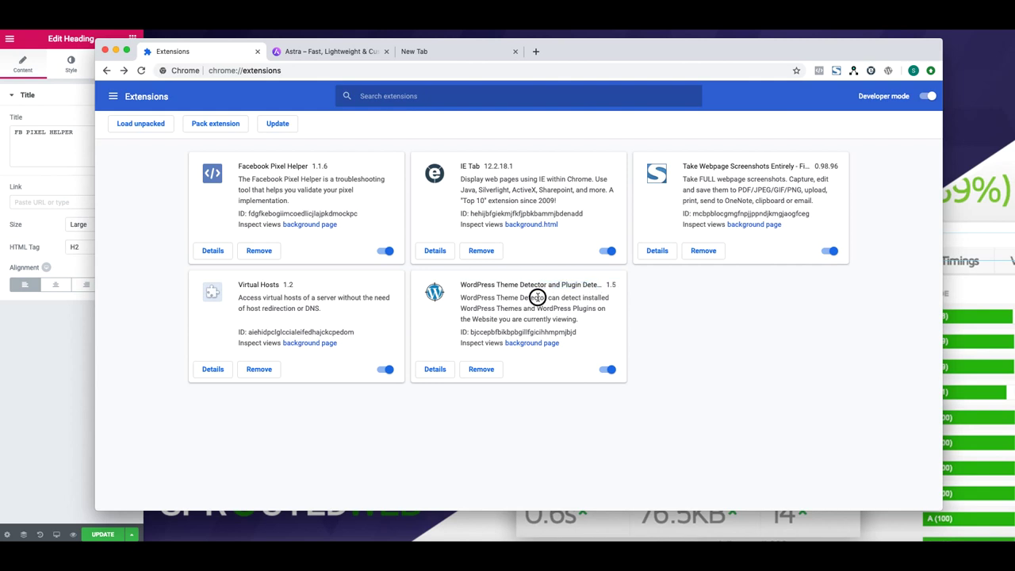
pyautogui.click(279, 52)
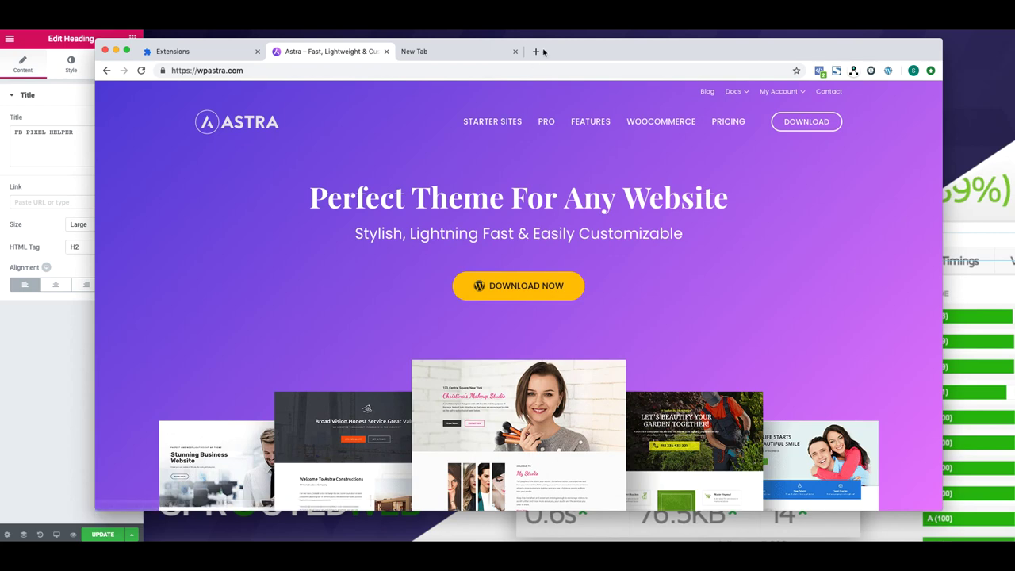
pyautogui.moveTo(796, 103)
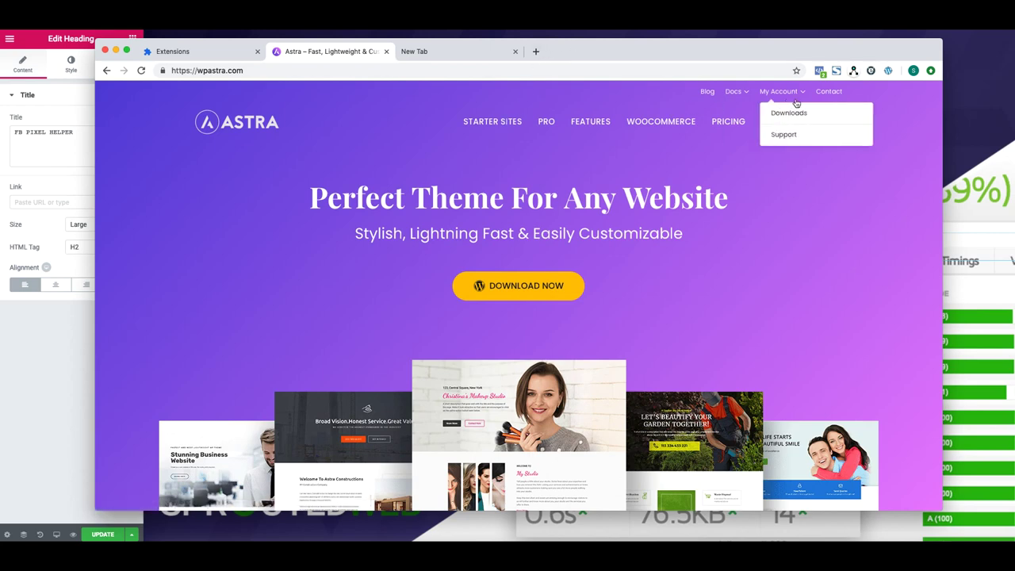
pyautogui.click(889, 74)
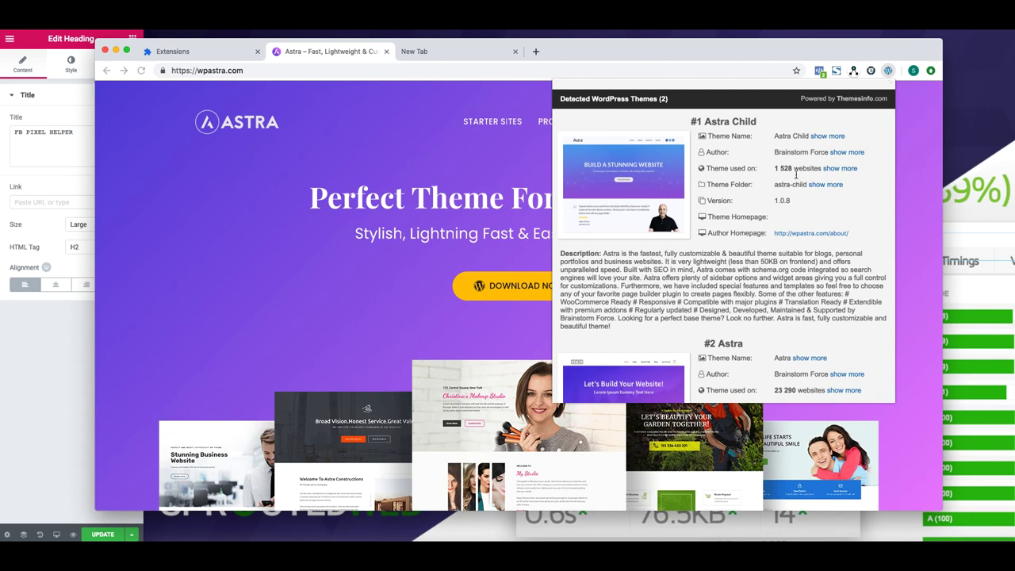
# Examine the WordPress plugins detected on the Astra website and bring the detected themes back into view.
pyautogui.scroll(-5, 795, 179)
pyautogui.scroll(-3, 792, 178)
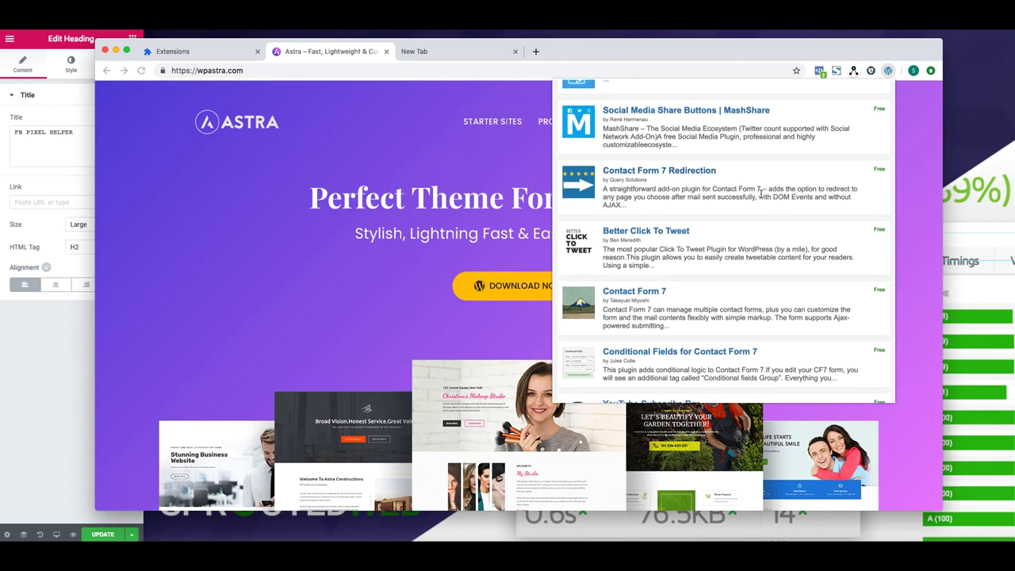
pyautogui.scroll(-2, 745, 203)
pyautogui.scroll(-1, 747, 204)
pyautogui.scroll(-2, 727, 251)
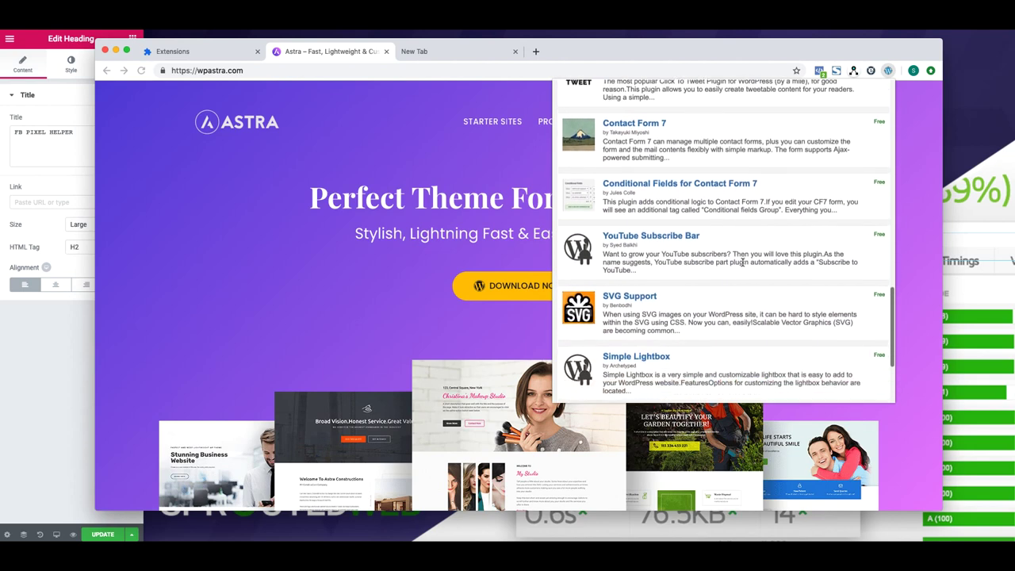
pyautogui.scroll(-3, 726, 251)
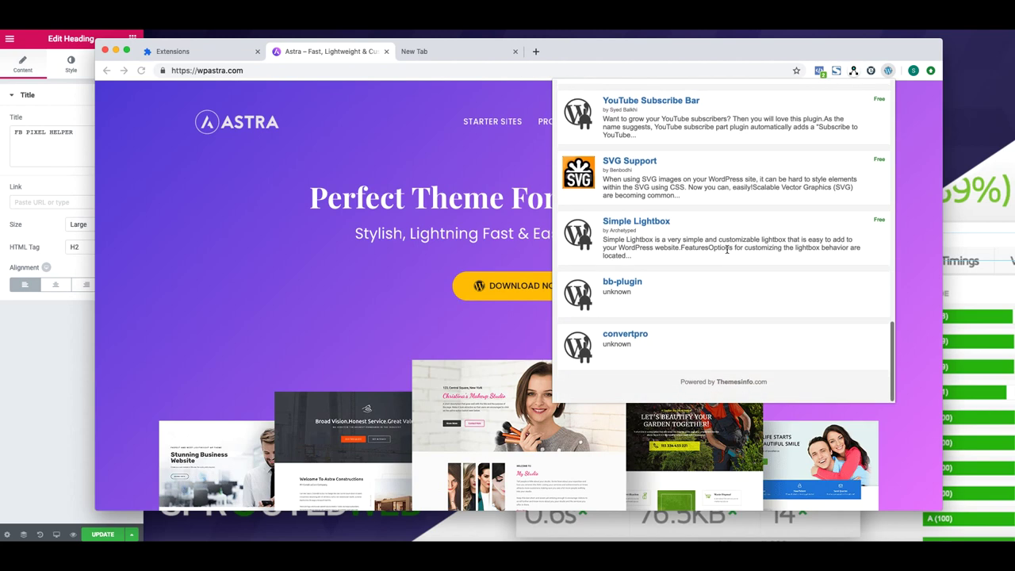
pyautogui.scroll(5, 605, 245)
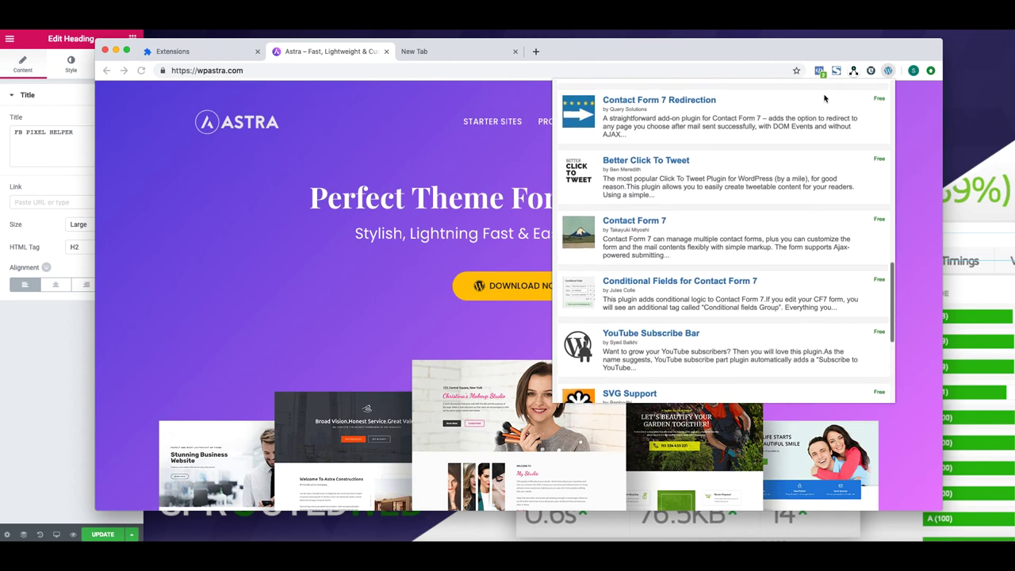
pyautogui.click(888, 71)
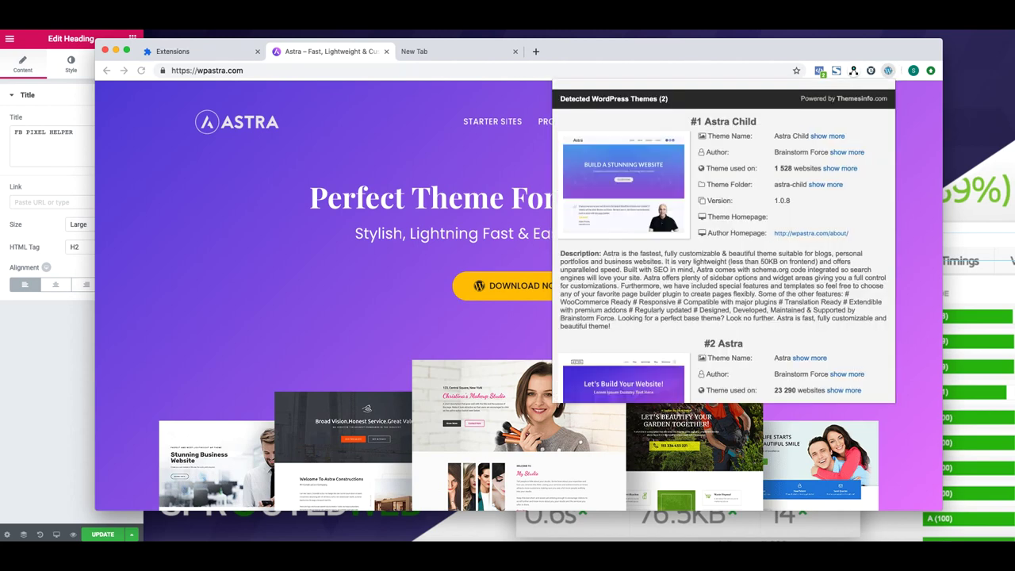